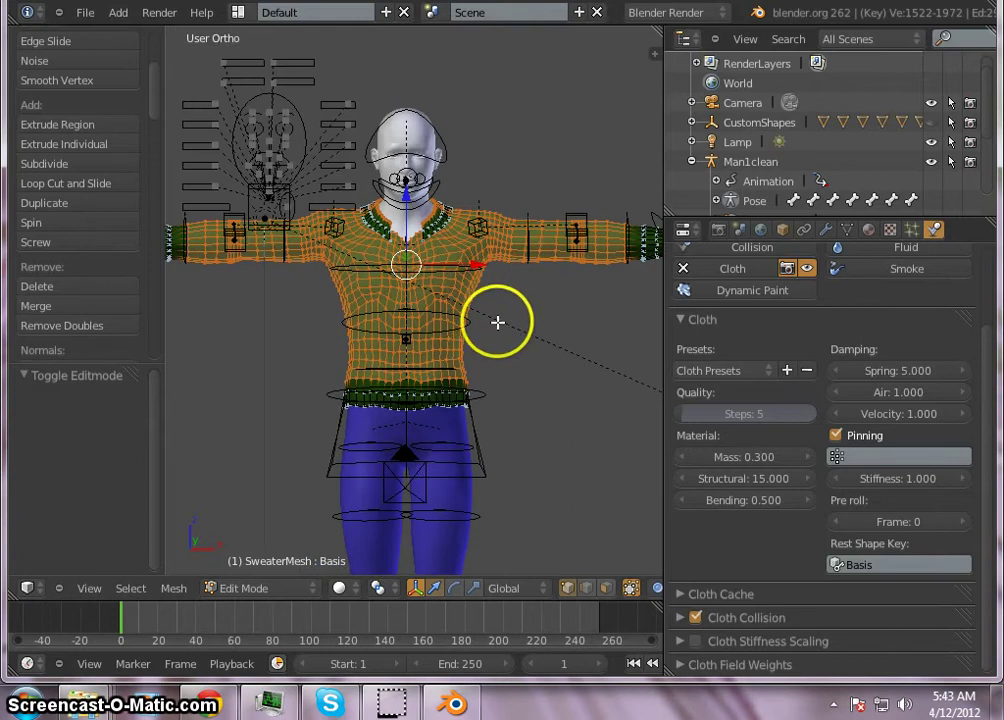
Step: Examine the sweater mesh from the front, including the selected torso vertices and the unselected collar and waistband up close
middle_click_drag(294, 310, 561, 321)
middle_click_drag(373, 326, 333, 342)
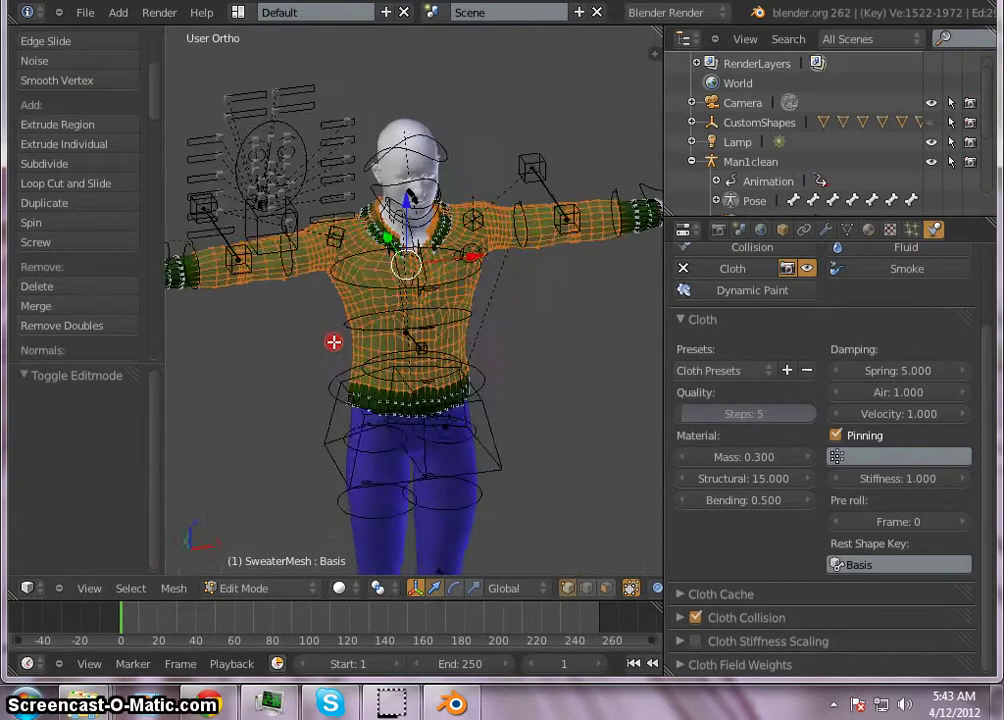
middle_click_drag(408, 464, 374, 342, "ctrl")
scroll(374, 342, "up", 3)
scroll(374, 342, "down", 11)
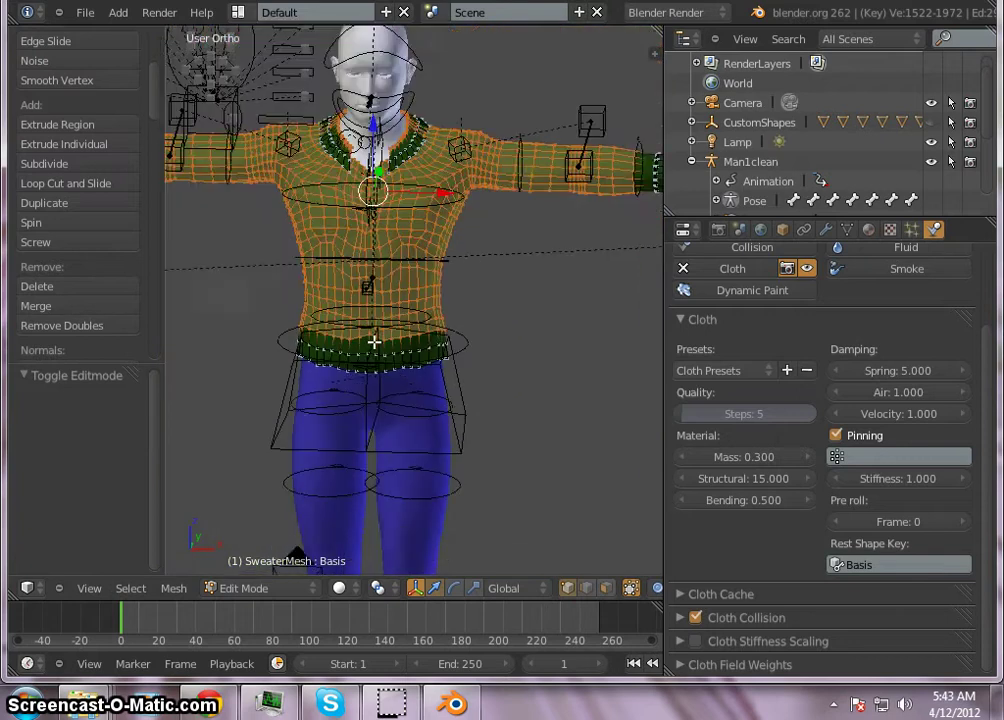
scroll(373, 230, "up", 5)
scroll(385, 301, "up", 3)
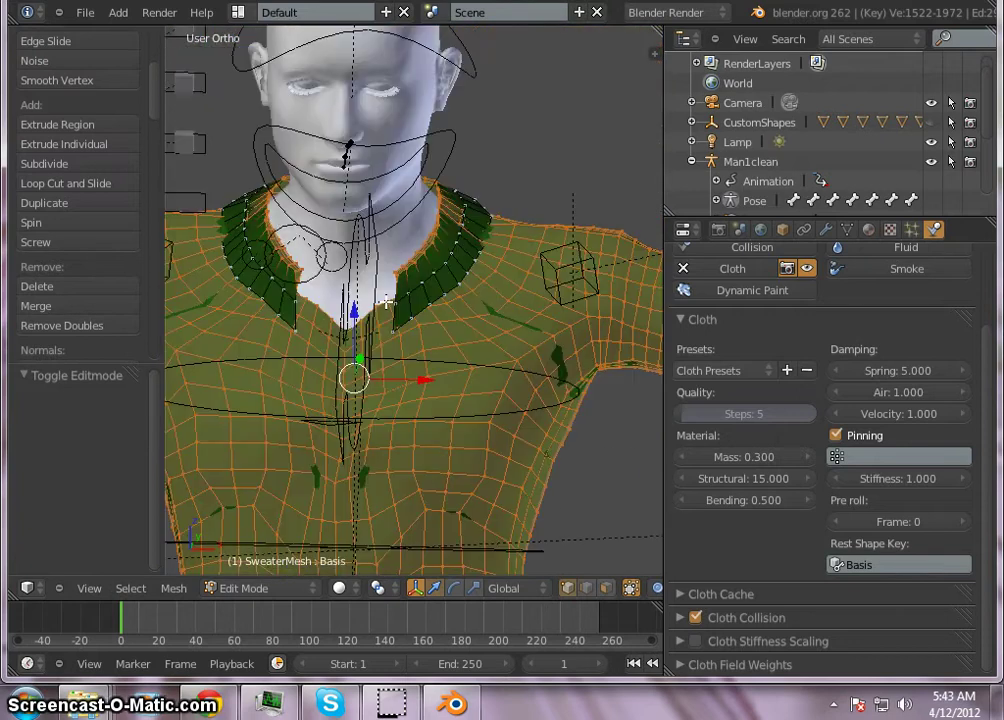
scroll(426, 291, "down", 5)
scroll(374, 316, "up", 8)
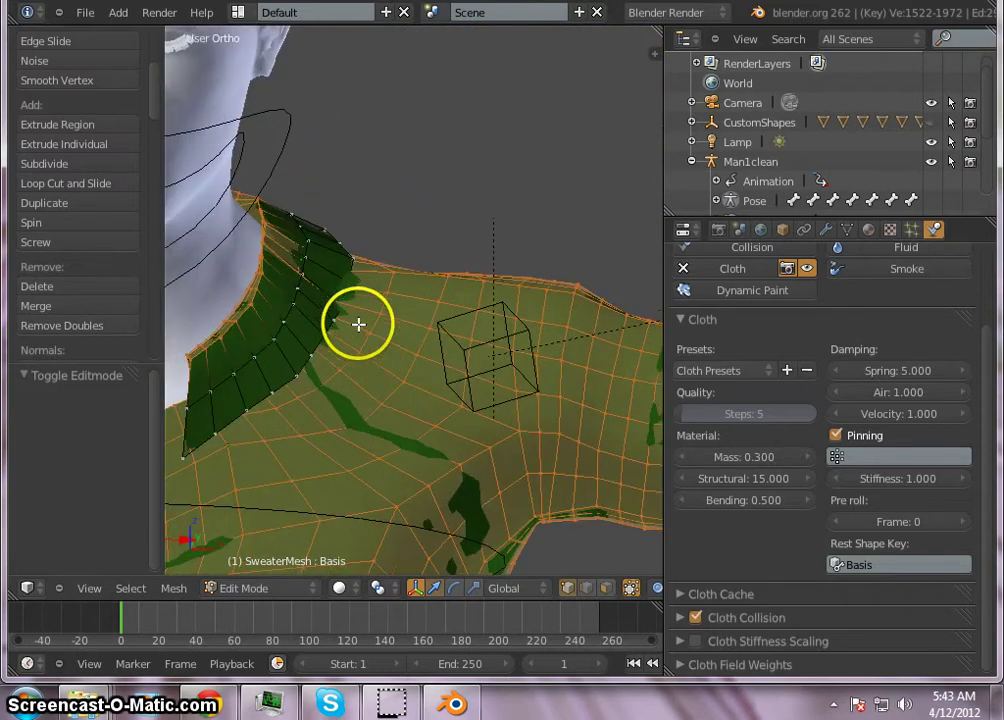
scroll(292, 262, "up", 8)
scroll(444, 97, "down", 5)
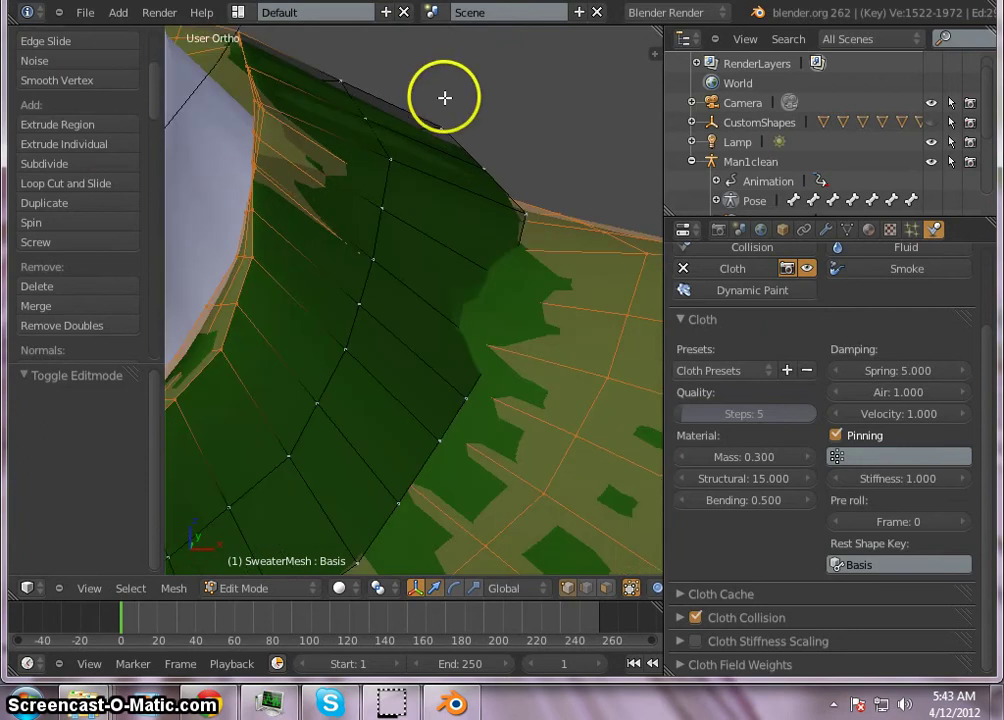
scroll(430, 168, "down", 5)
scroll(362, 267, "up", 3)
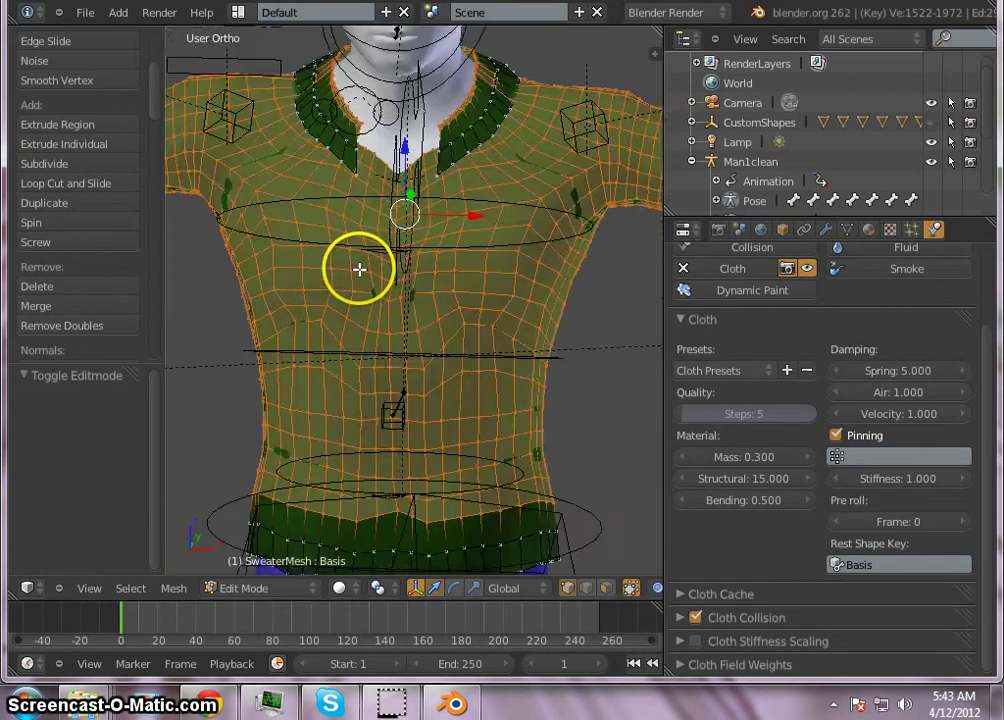
scroll(435, 268, "down", 2)
Step: Inspect the sweater's chest, collar edge and sleeves from an angled view and the front to review the vertex selection
middle_click_drag(271, 295, 388, 259)
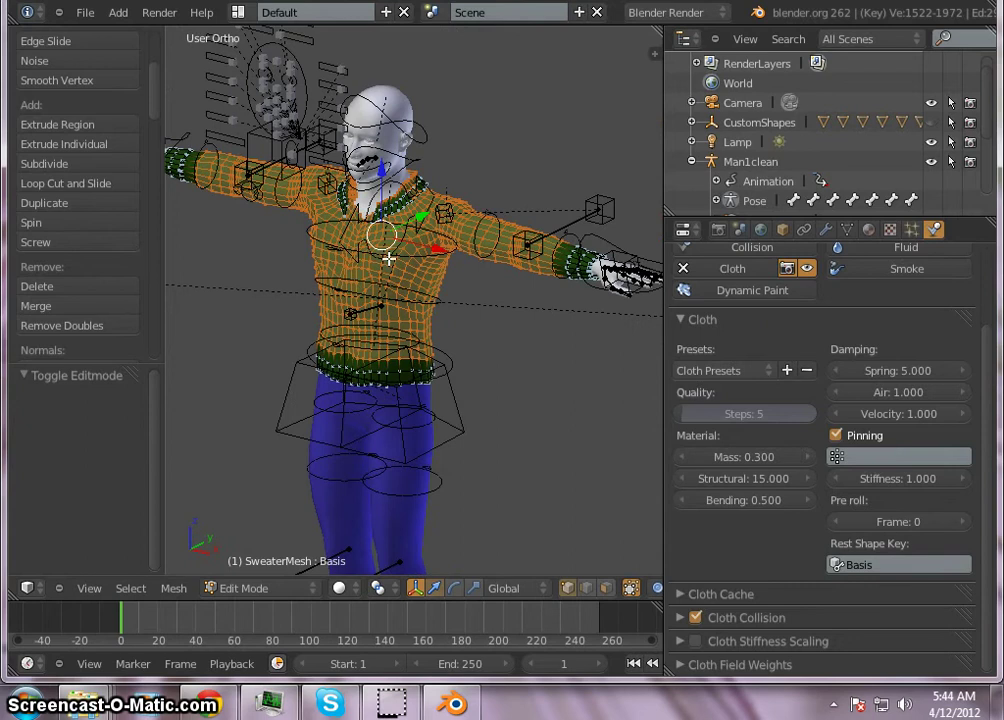
scroll(388, 259, "up", 2)
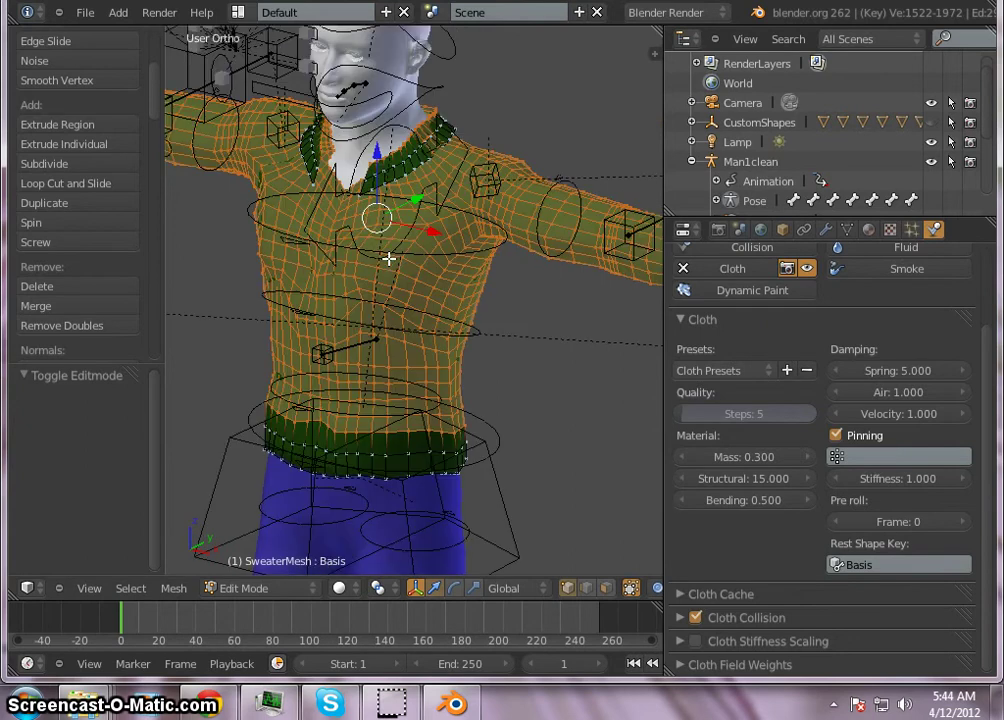
middle_click_drag(423, 234, 362, 236)
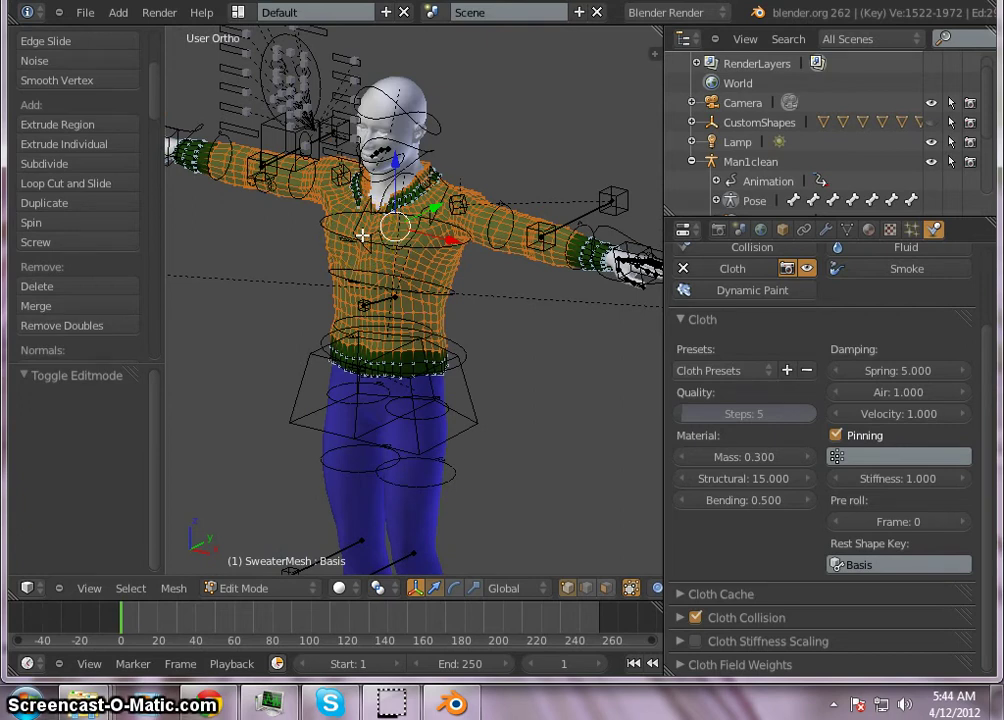
middle_click_drag(359, 213, 273, 311)
scroll(352, 220, "up", 2)
scroll(450, 244, "down", 4)
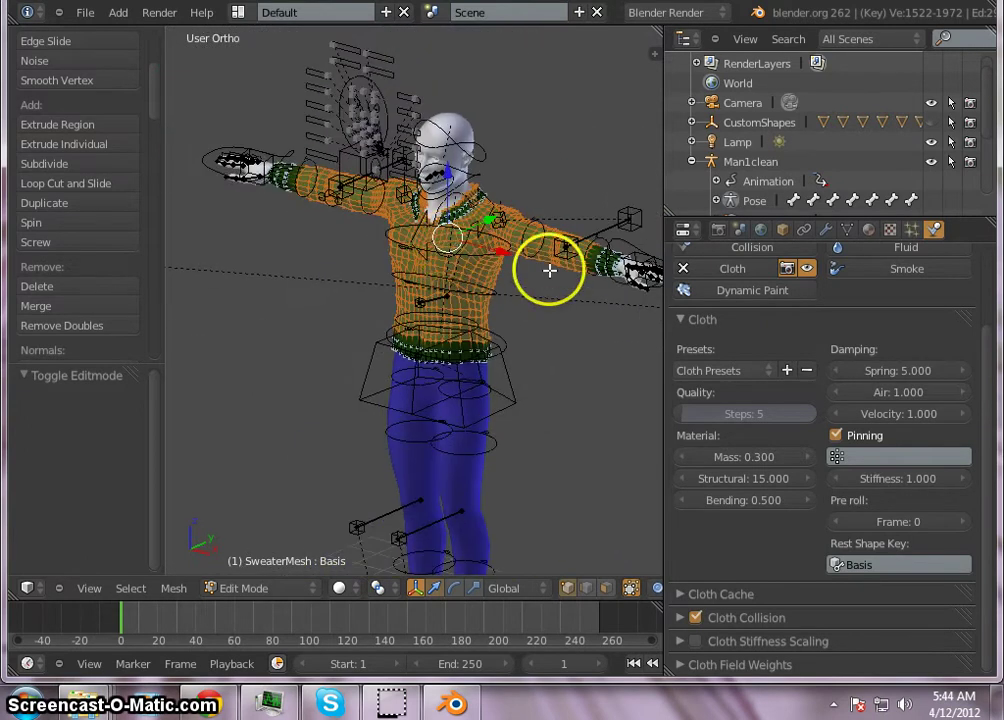
scroll(536, 228, "up", 1)
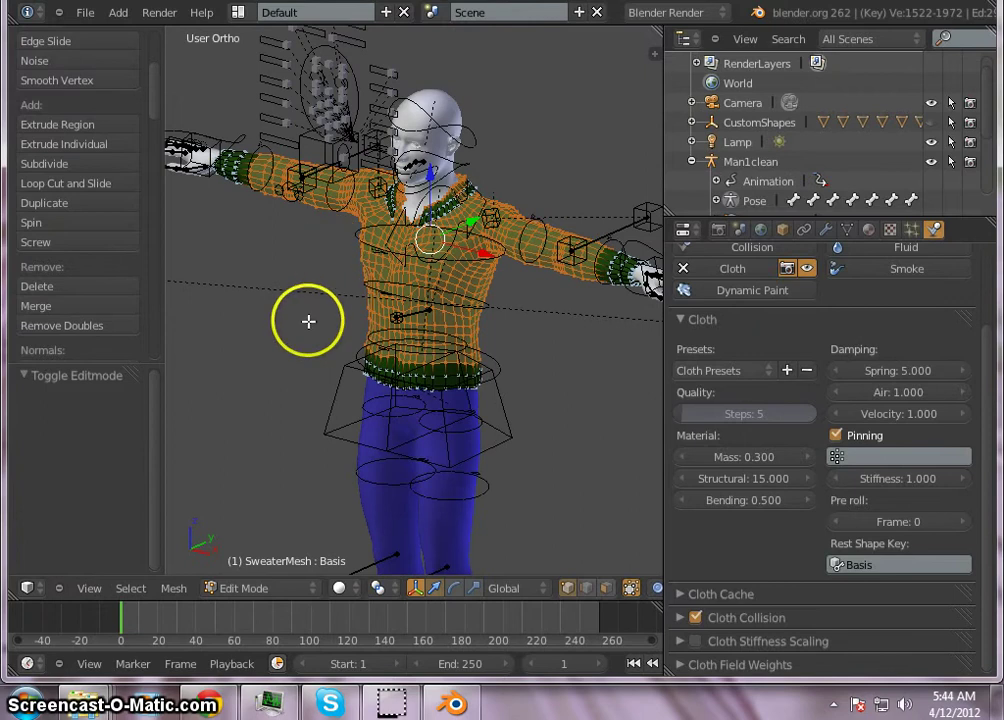
middle_click_drag(309, 320, 371, 314)
scroll(432, 258, "up", 3)
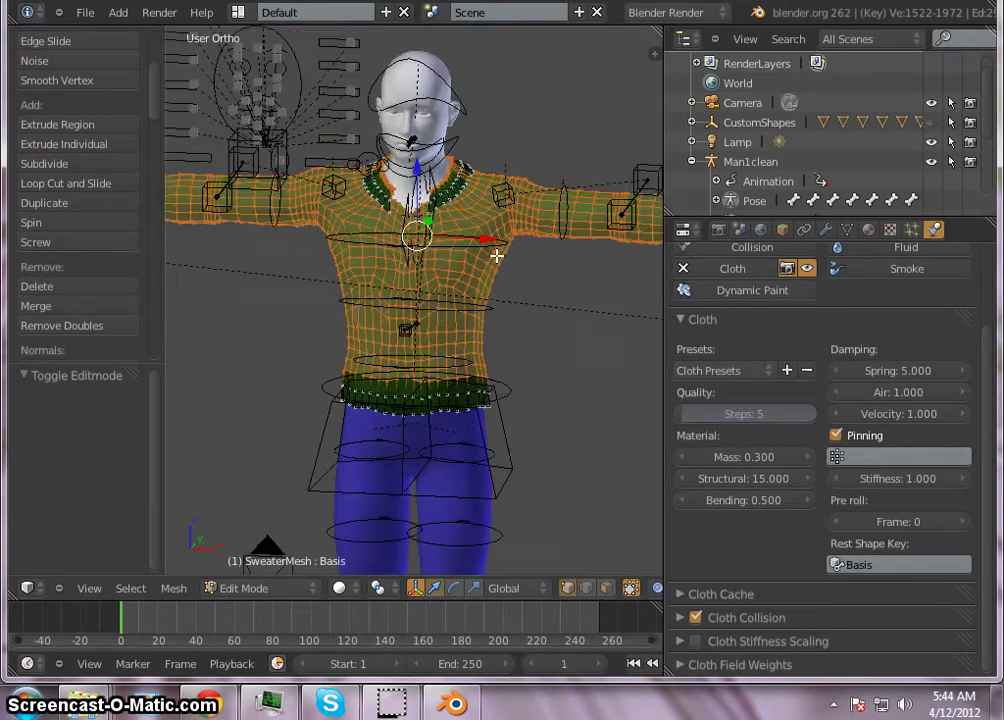
scroll(533, 274, "down", 2)
scroll(477, 226, "up", 2)
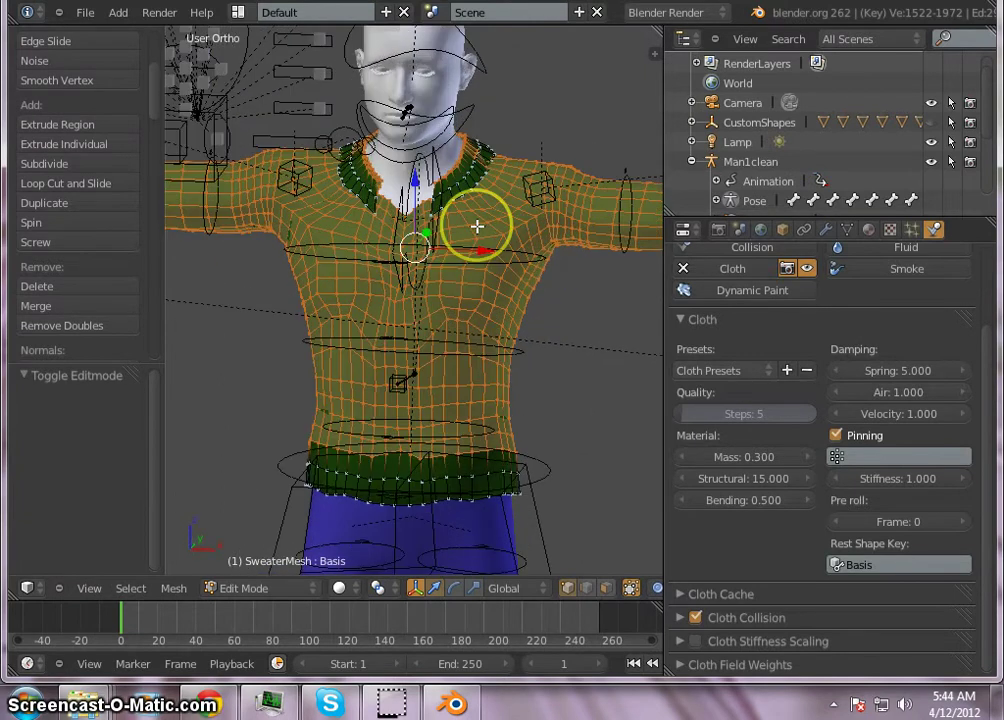
scroll(497, 247, "up", 3)
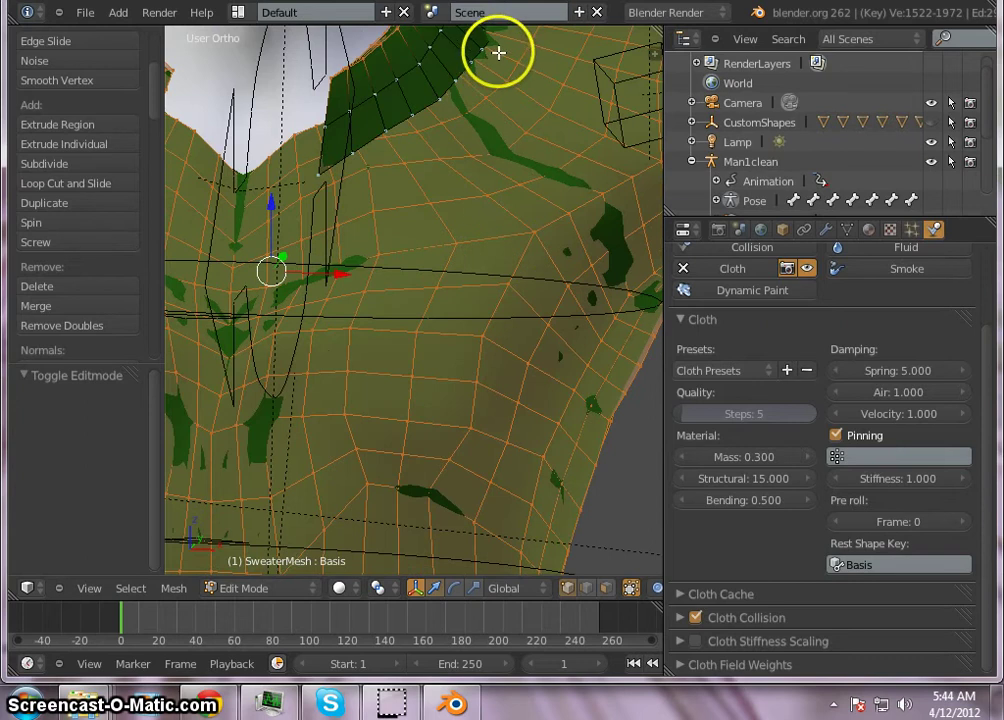
scroll(441, 143, "down", 4)
scroll(417, 303, "down", 3)
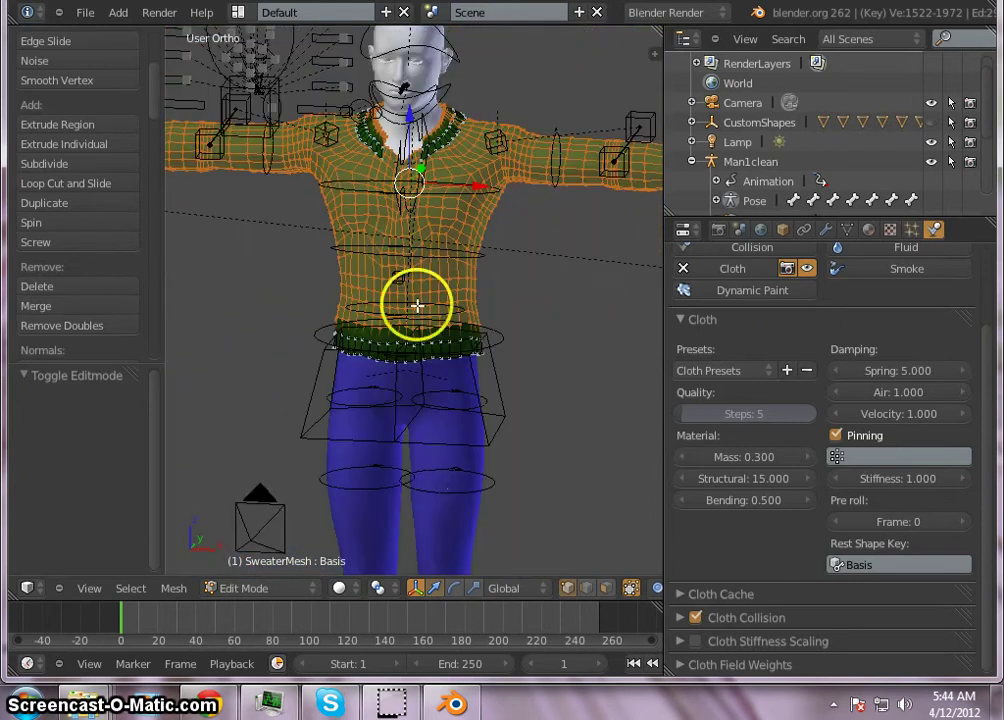
scroll(417, 303, "down", 1)
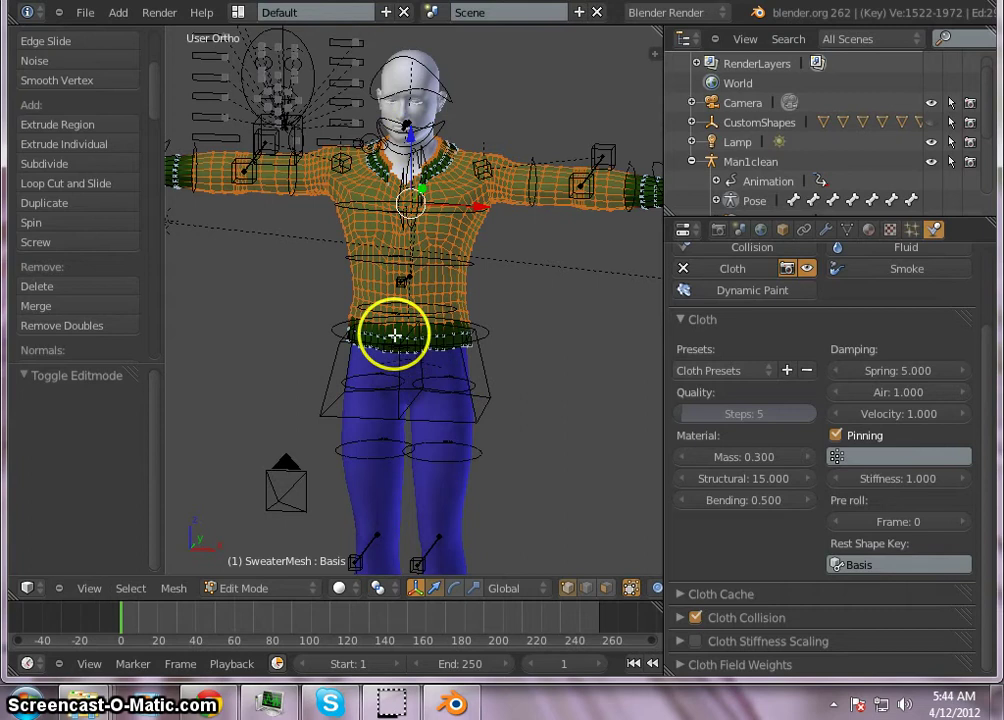
Step: Check the sweater's shoulder, armpit and sleeve selection from the side, along with its cloth pinning settings
left_click(242, 281)
middle_click_drag(242, 281, 201, 170)
middle_click_drag(347, 250, 408, 232)
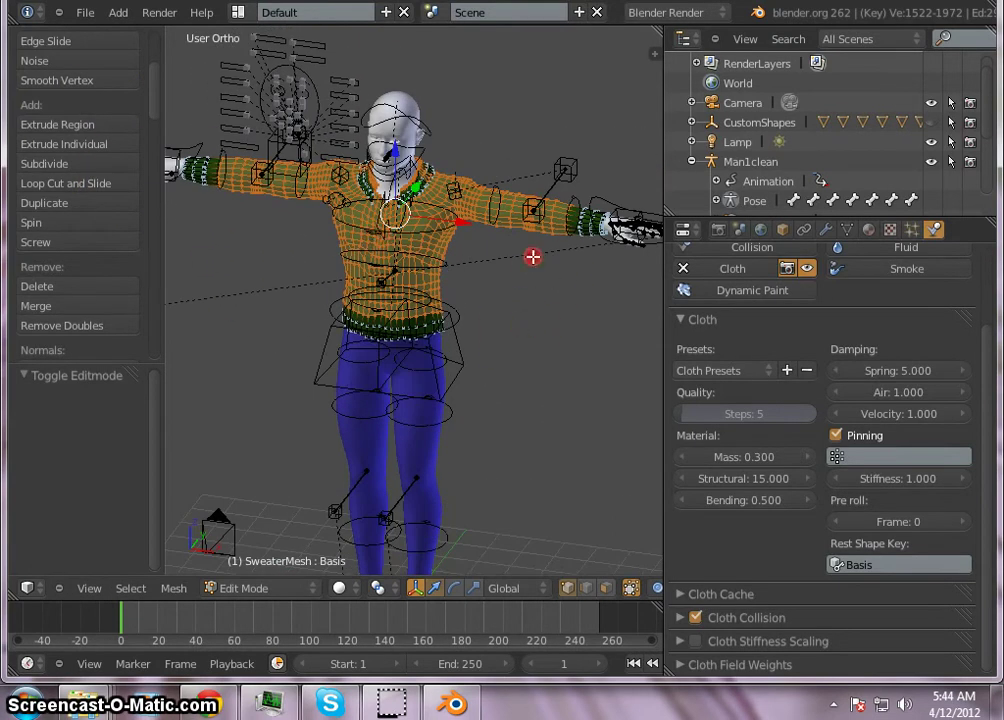
middle_click_drag(533, 256, 516, 305)
scroll(505, 178, "up", 3)
scroll(471, 201, "up", 1)
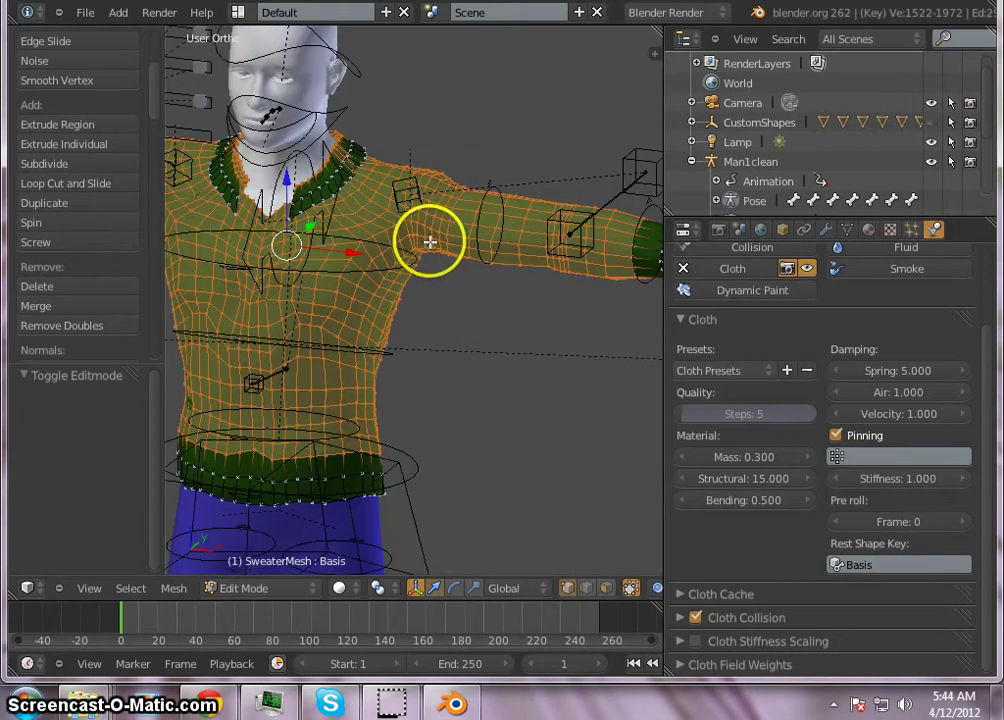
scroll(872, 335, "up", 1)
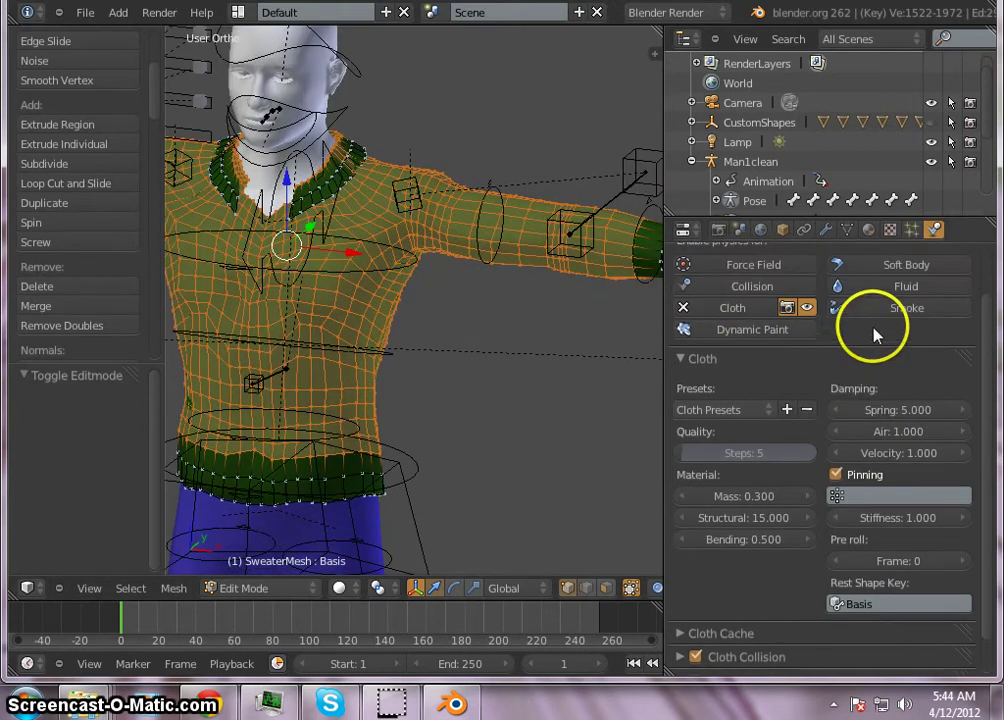
scroll(890, 343, "down", 1)
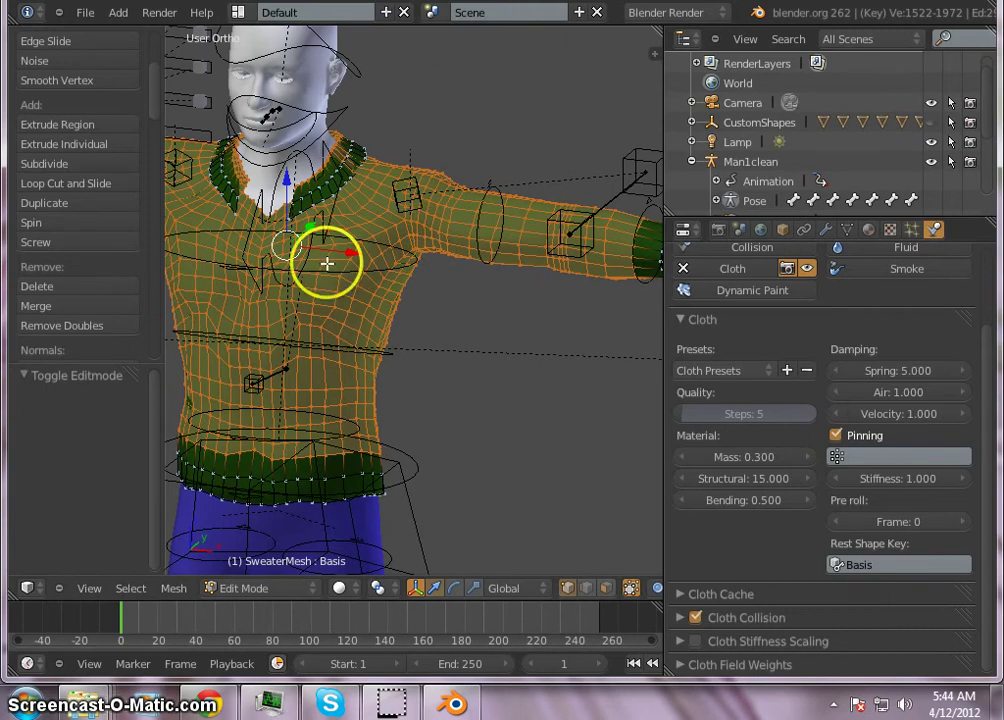
middle_click_drag(539, 315, 504, 325)
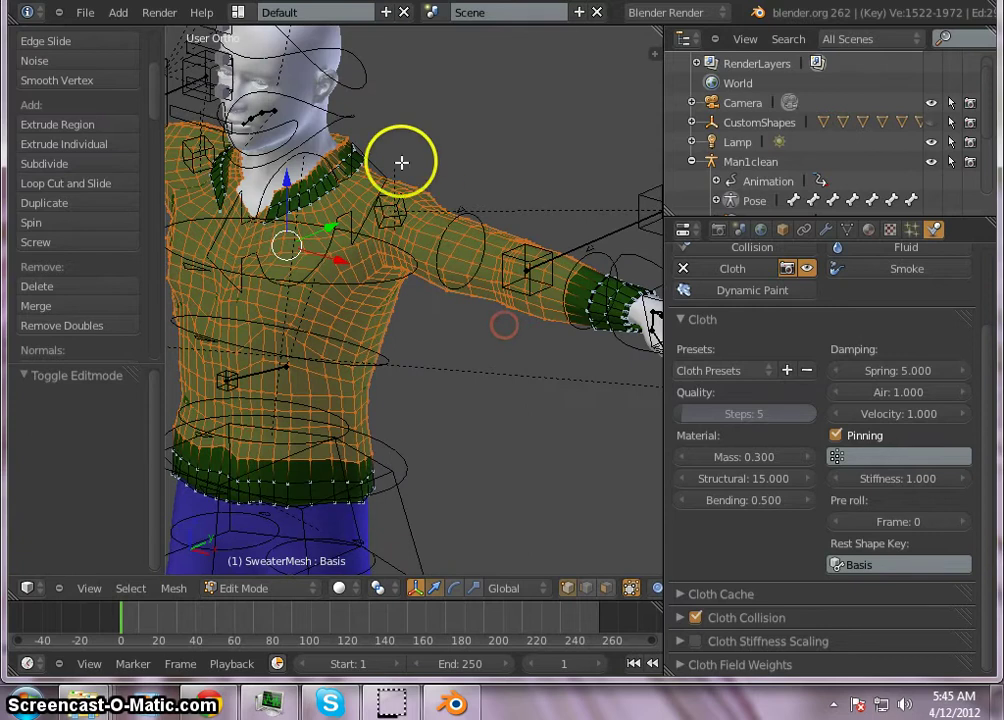
scroll(311, 180, "up", 3)
scroll(318, 179, "up", 1)
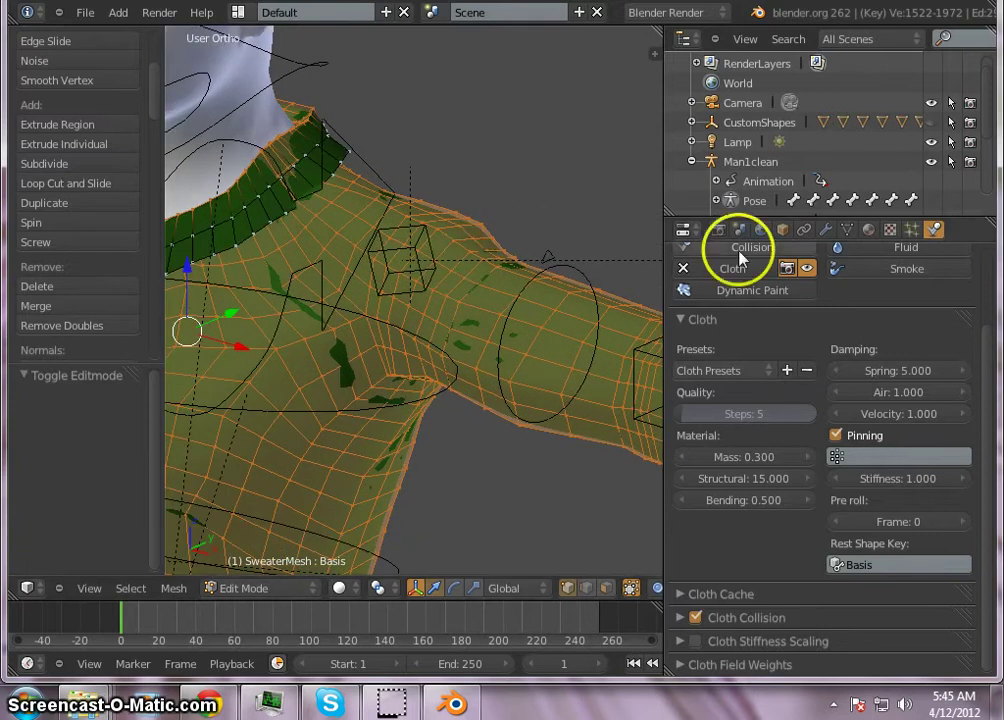
Step: Add a new vertex group named "shirtpinned" to SweaterMesh
left_click(848, 231)
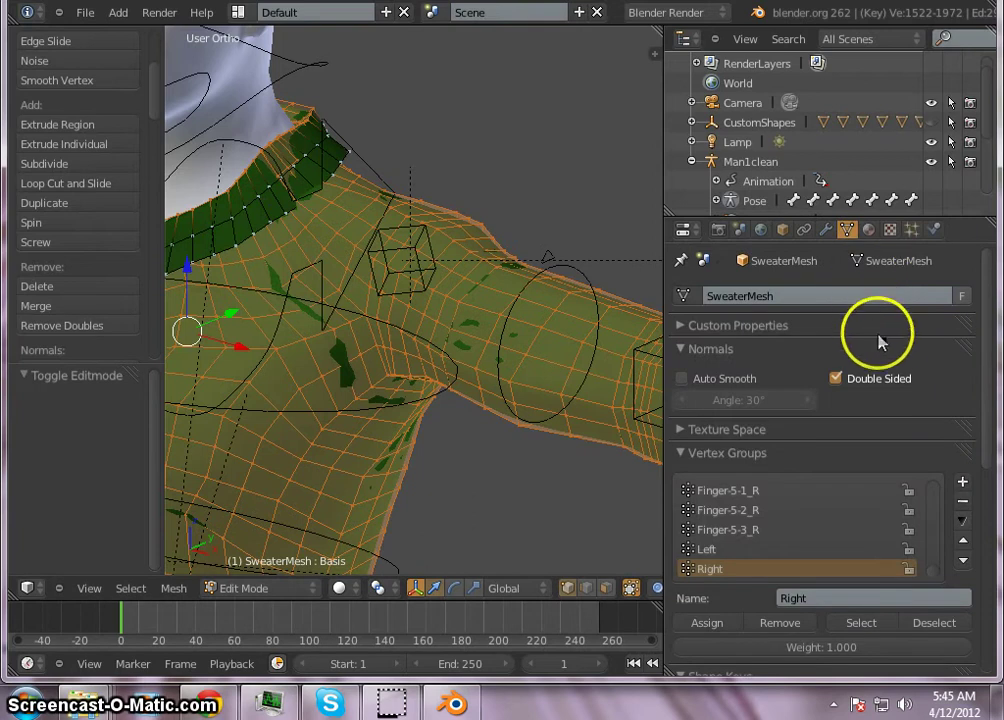
scroll(895, 345, "down", 1)
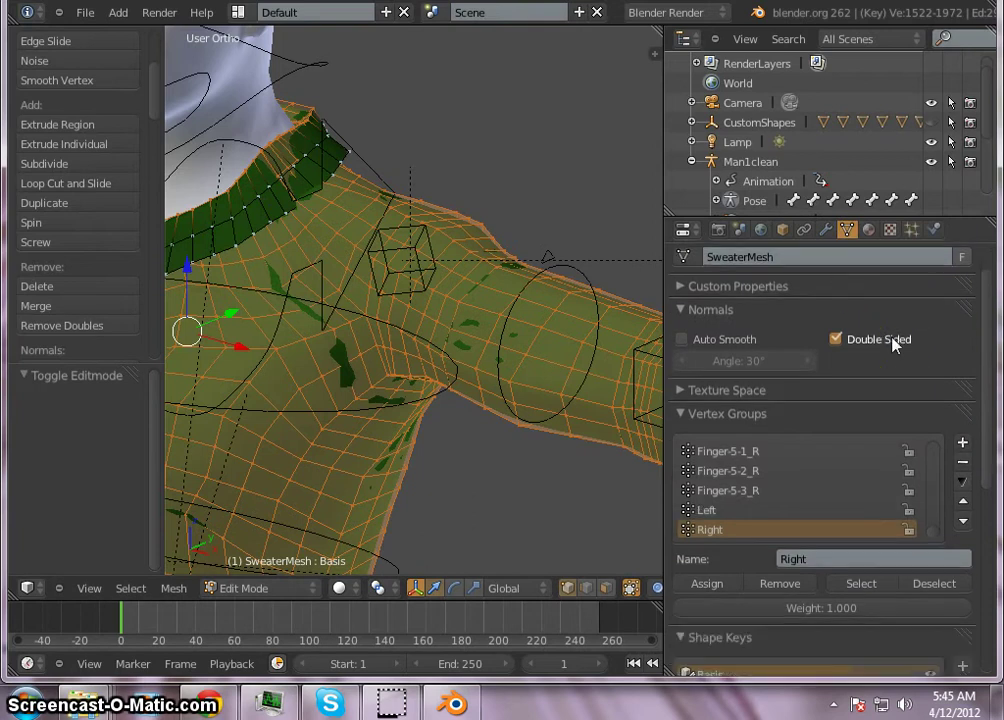
left_click(752, 416)
left_click(752, 416)
scroll(495, 150, "down", 4)
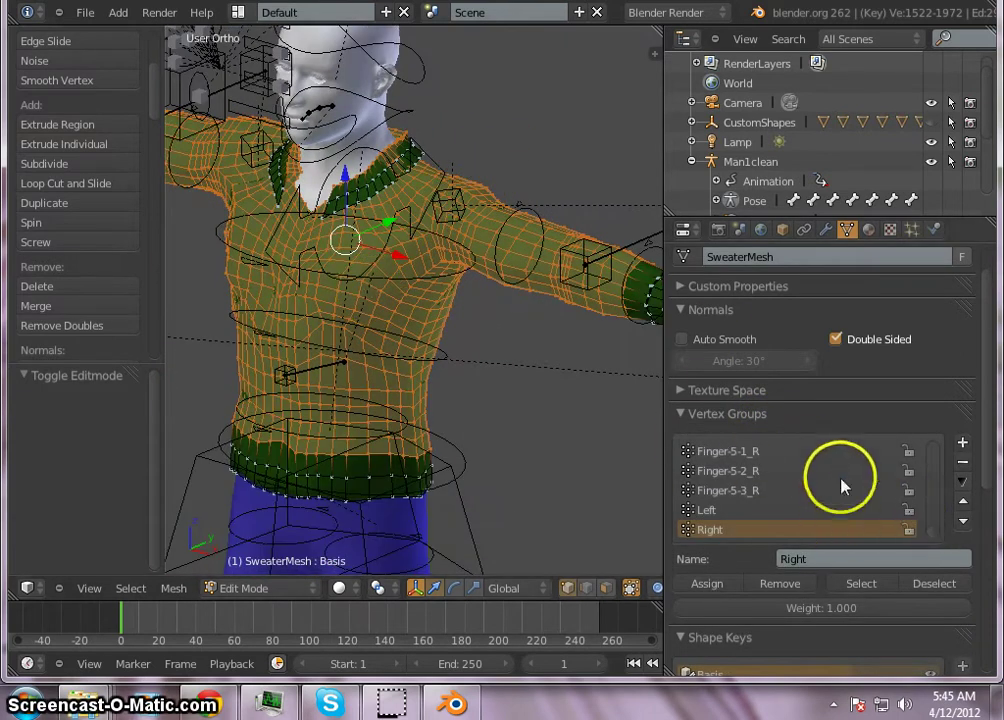
scroll(372, 235, "up", 1)
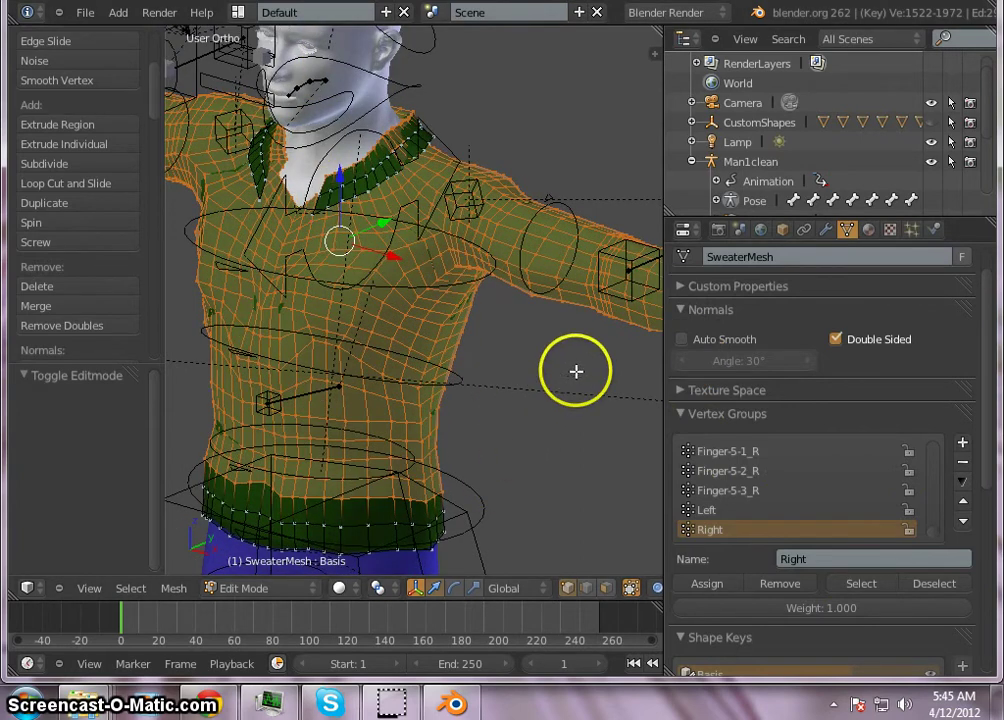
left_click(963, 443)
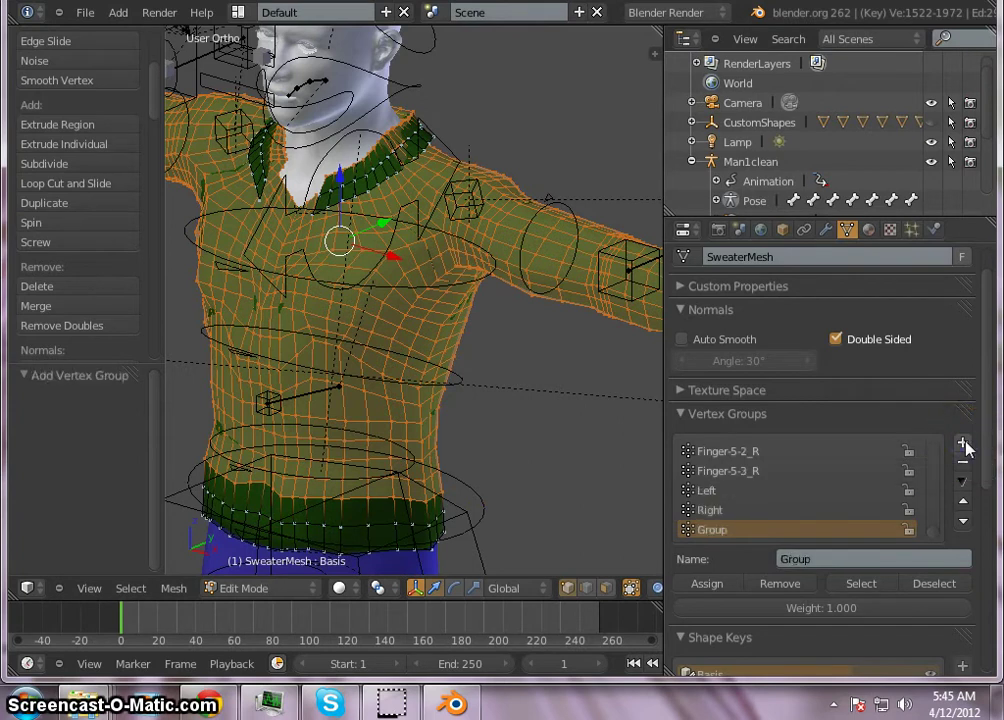
left_click(847, 562)
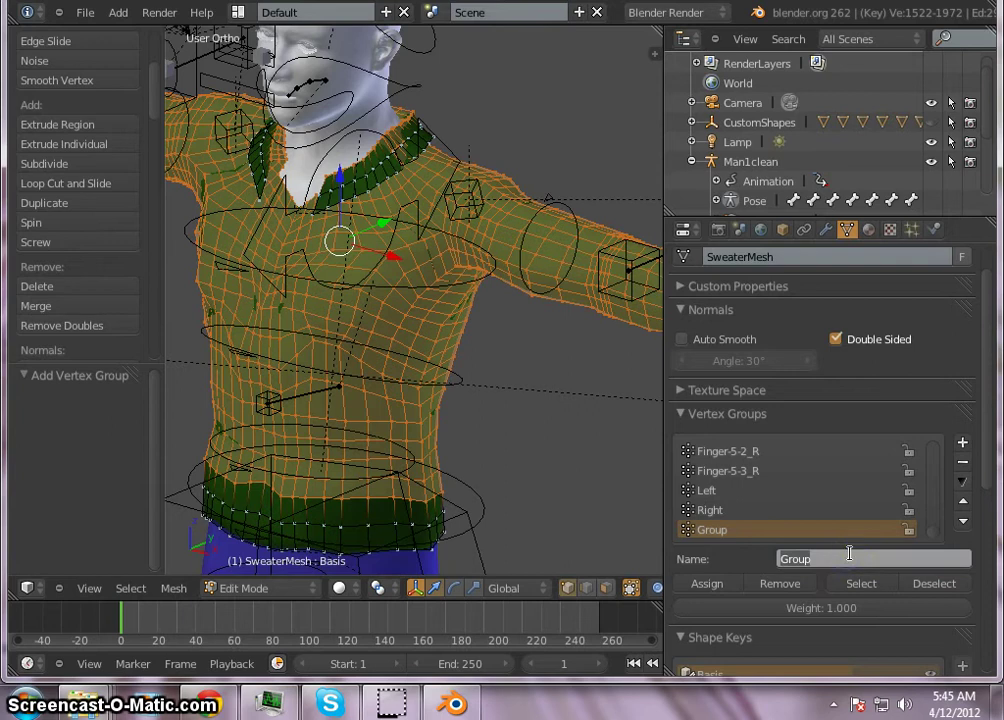
type("shirtpinned")
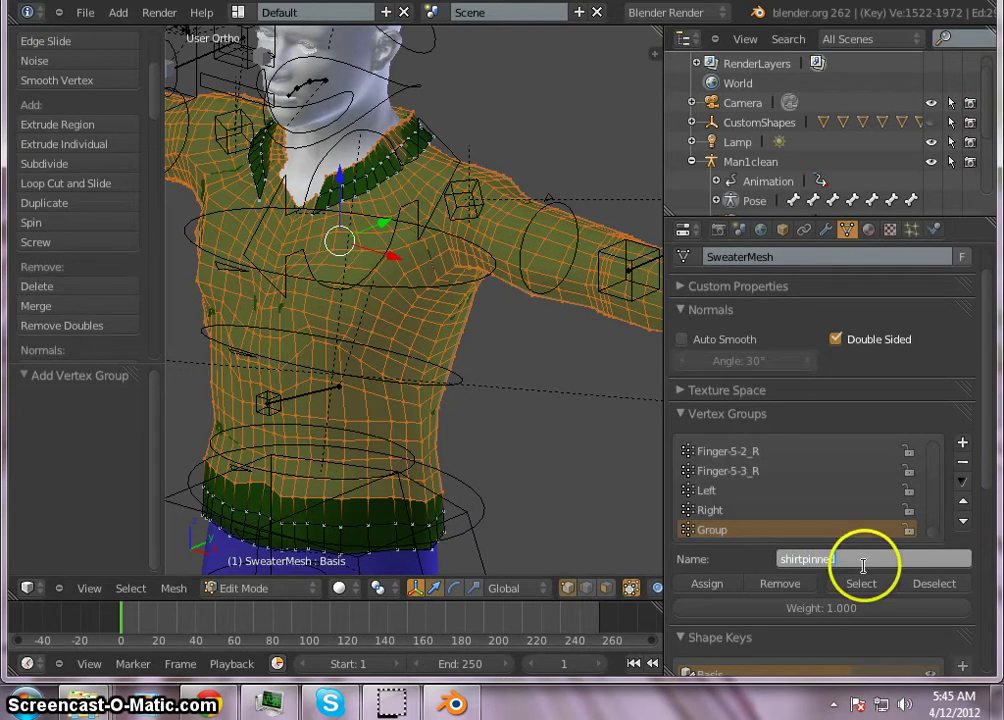
key("Return")
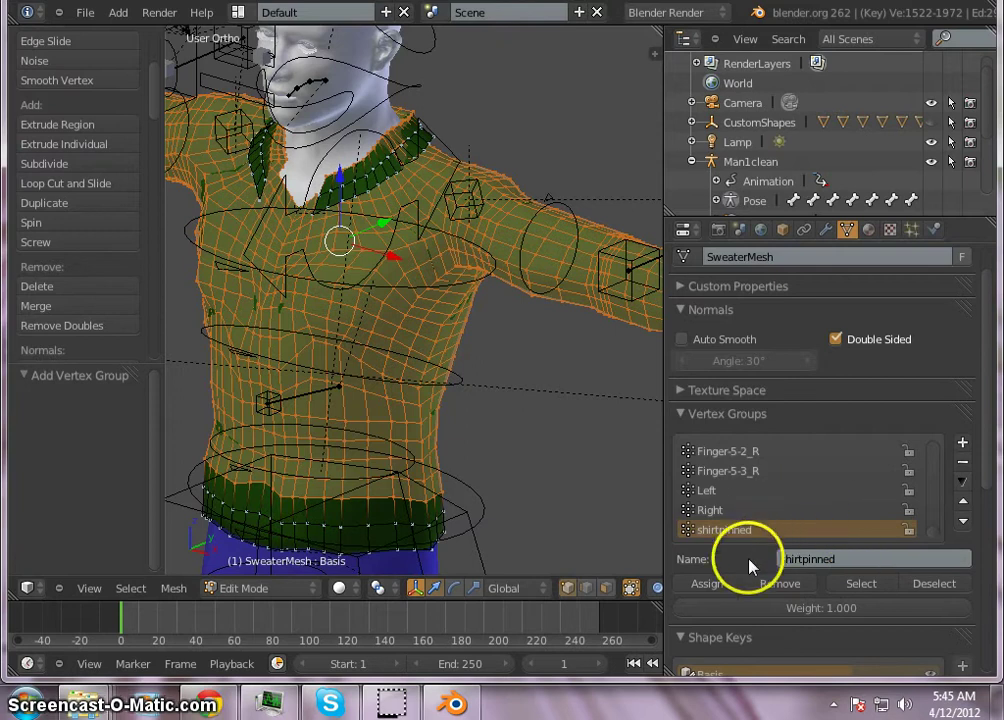
scroll(636, 384, "down", 1)
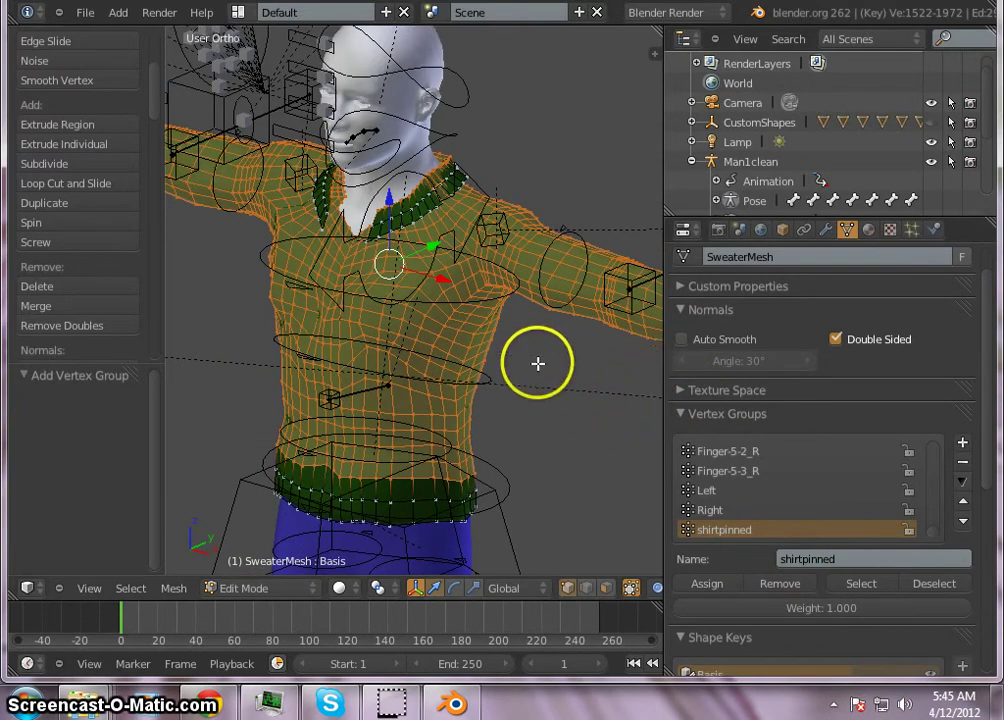
scroll(531, 358, "down", 1)
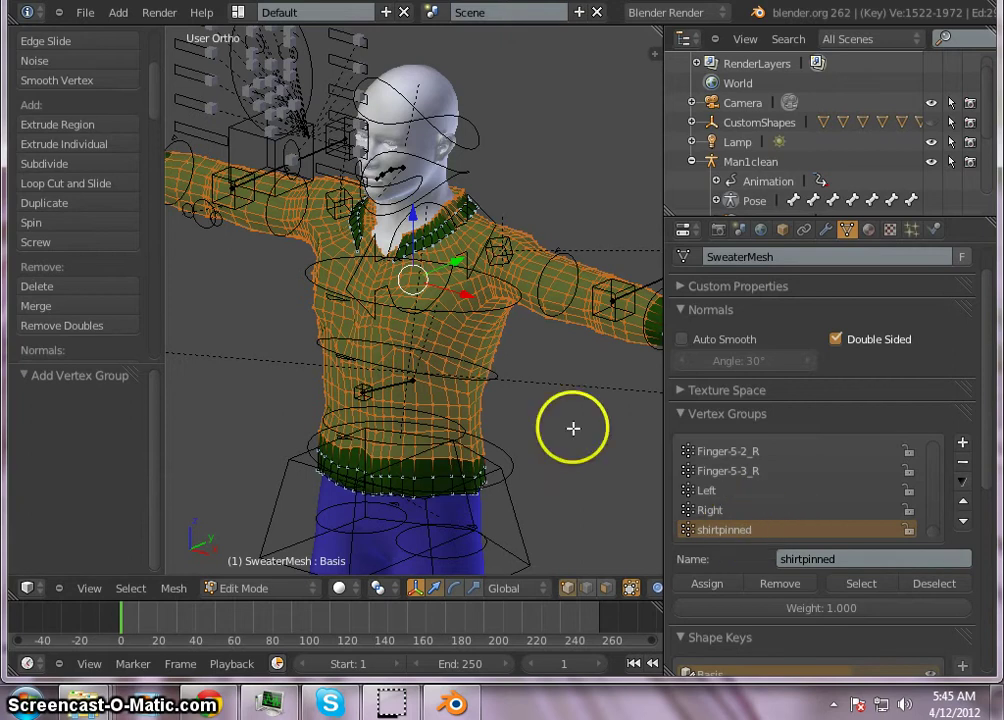
scroll(427, 316, "down", 2)
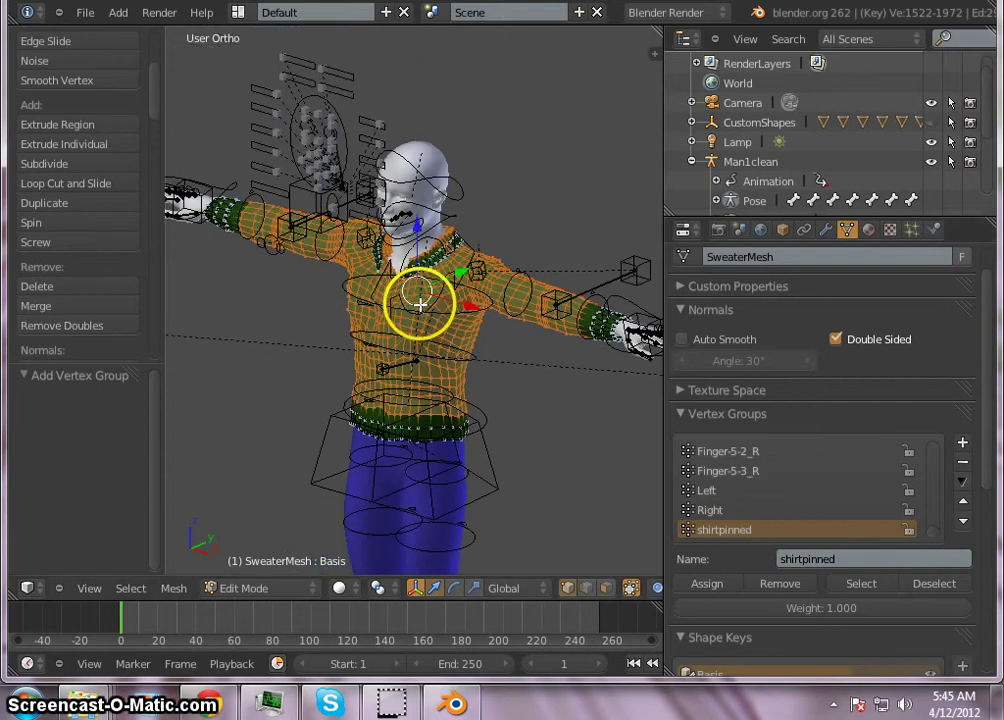
scroll(420, 303, "down", 1)
scroll(420, 304, "up", 6)
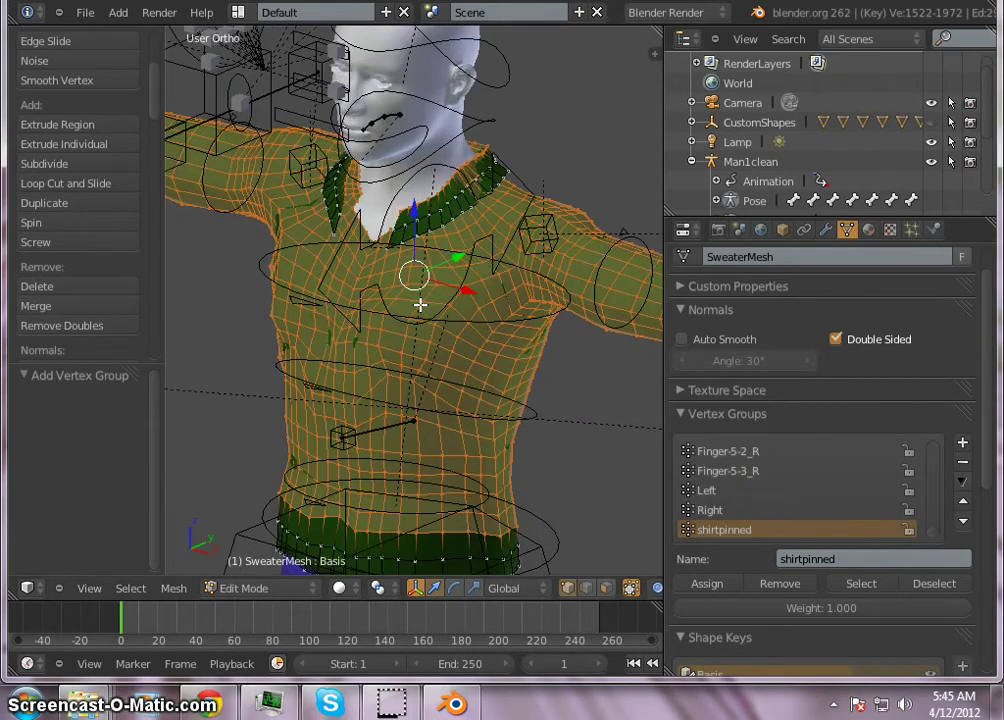
scroll(420, 304, "down", 4)
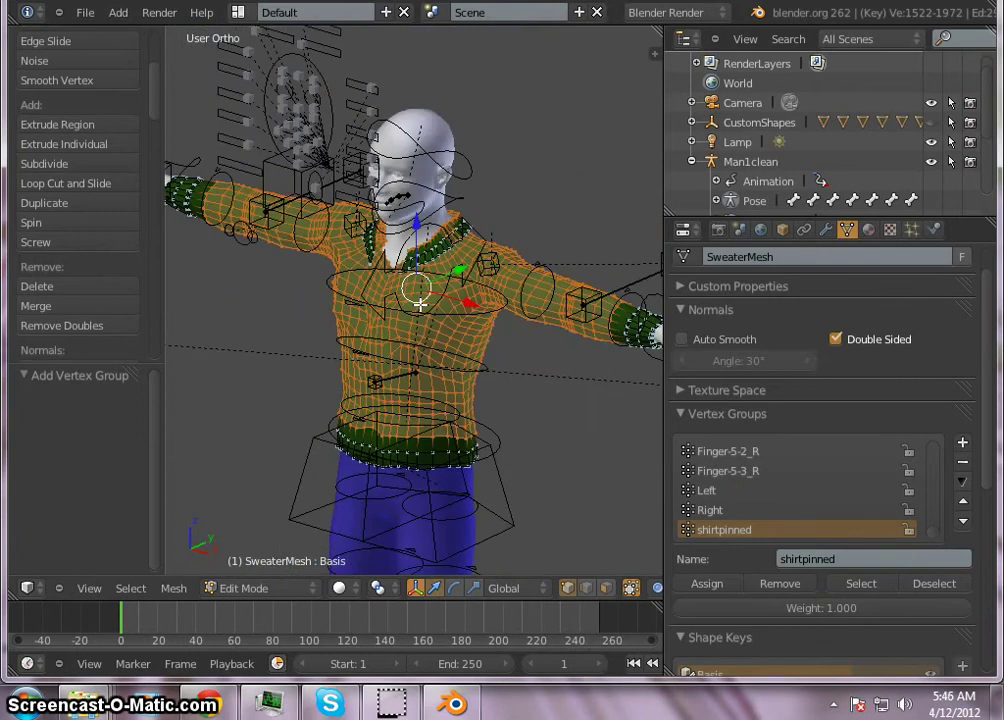
Step: In the sweater's cloth physics settings, set the pinning vertex group to shirtpinned
left_click(935, 230)
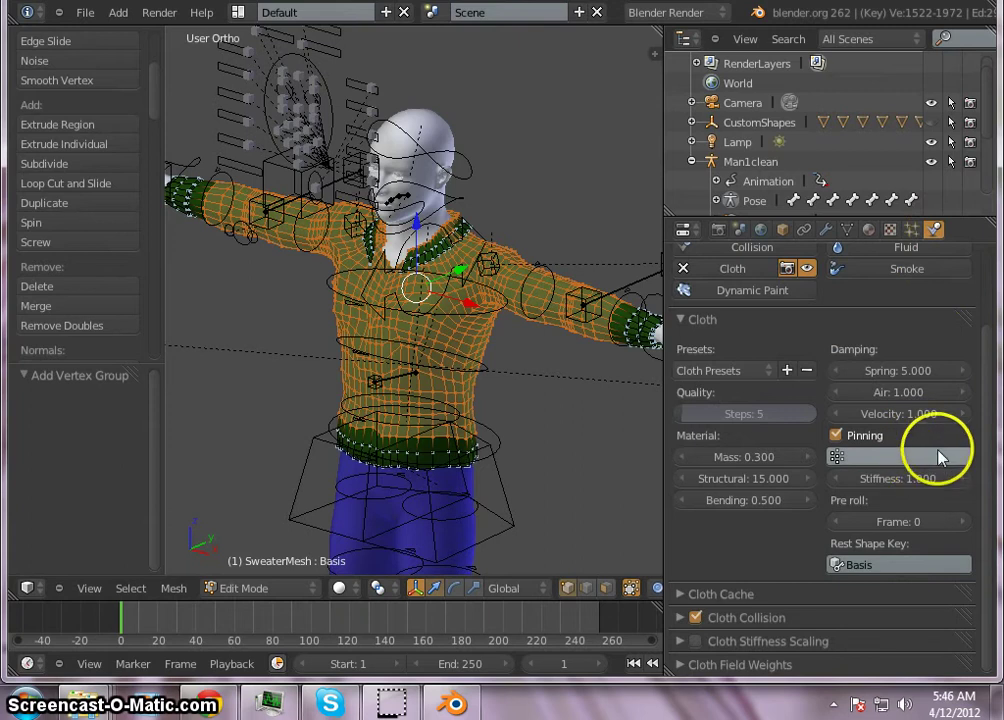
scroll(935, 445, "up", 3)
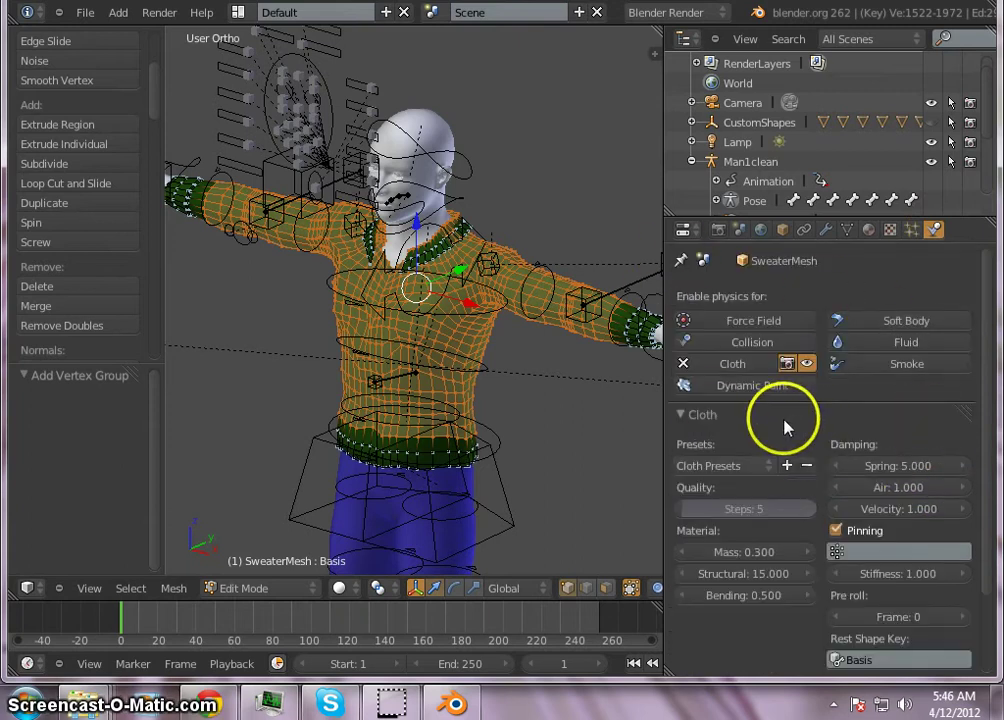
scroll(786, 426, "down", 3)
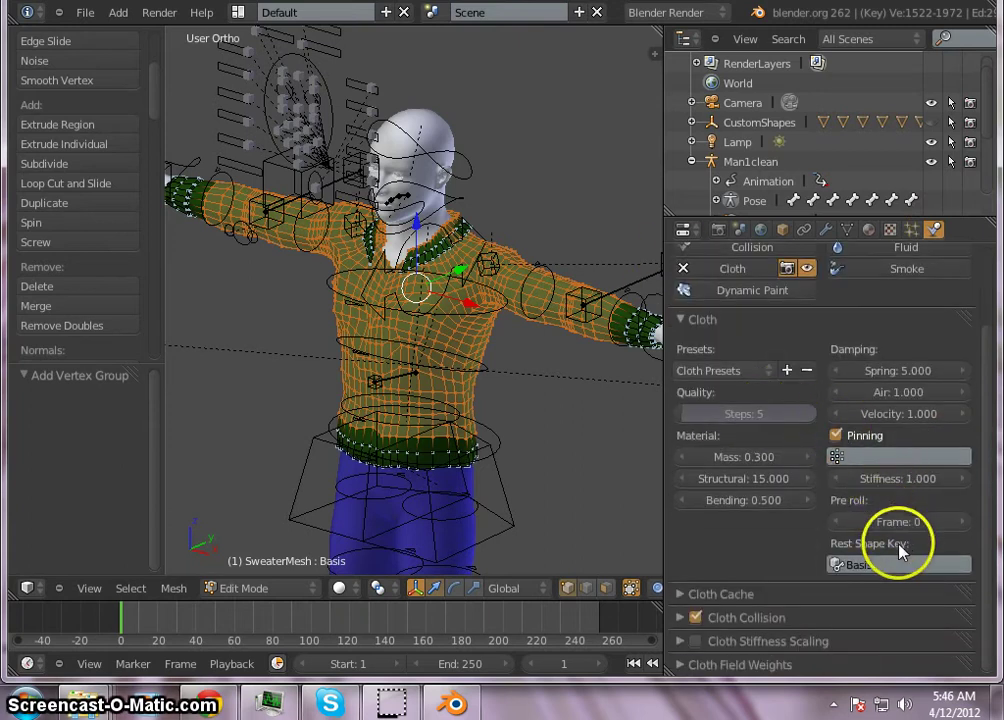
left_click(902, 455)
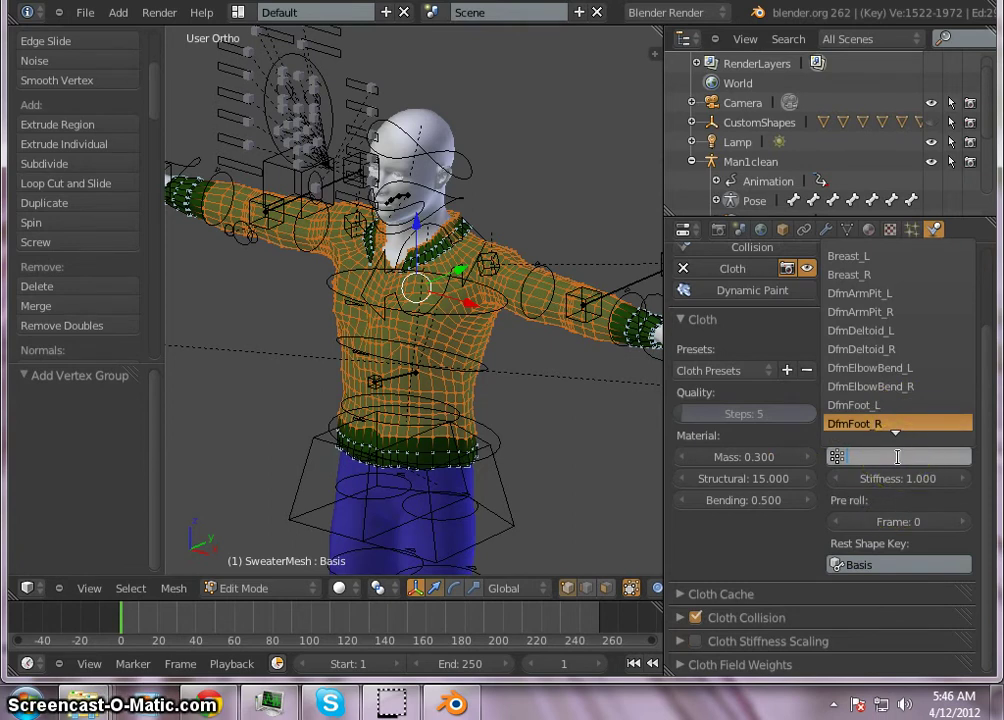
type("shi")
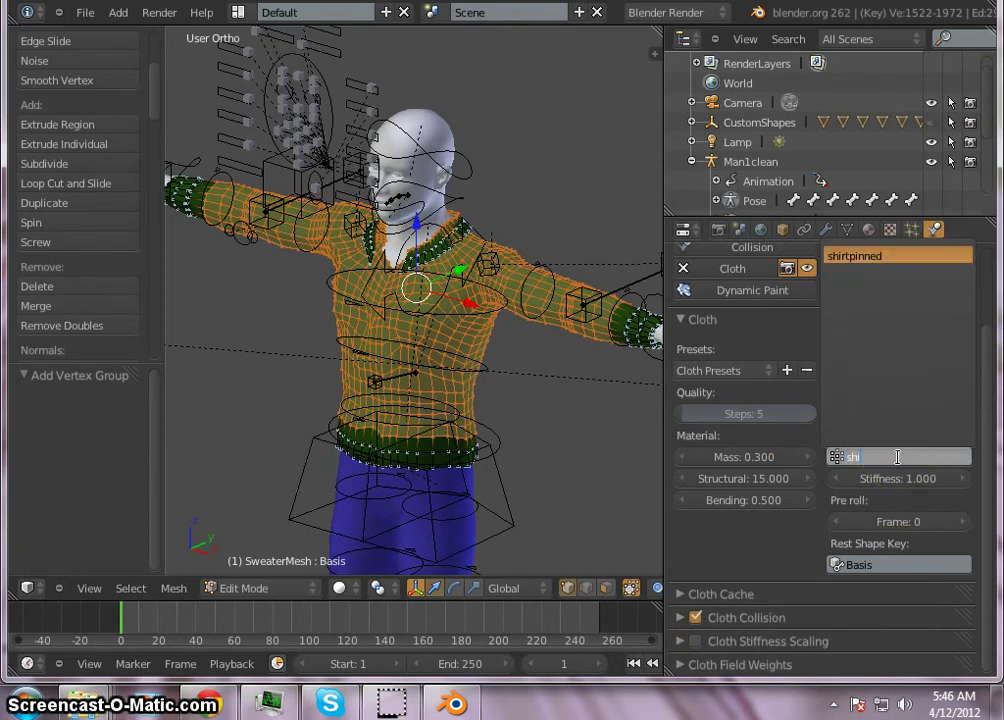
left_click(908, 258)
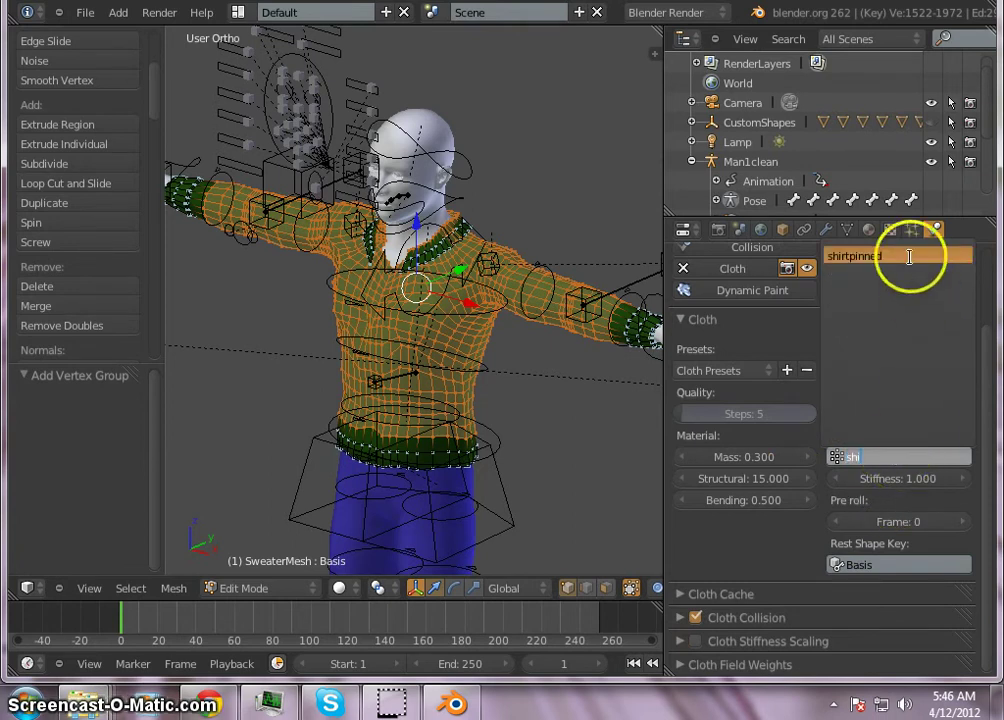
left_click(908, 258)
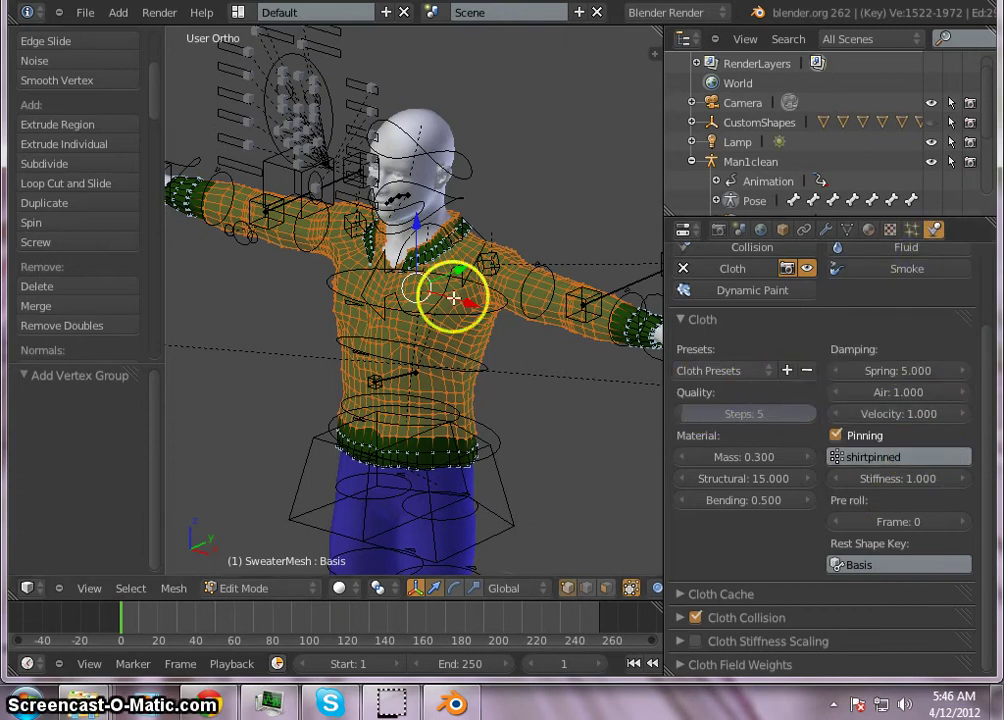
Step: Examine the sweater's vertex selection from several angles along with its cloth material and pinning settings
middle_click_drag(453, 294, 446, 290)
scroll(440, 300, "down", 1)
scroll(439, 301, "up", 3)
scroll(439, 301, "down", 2)
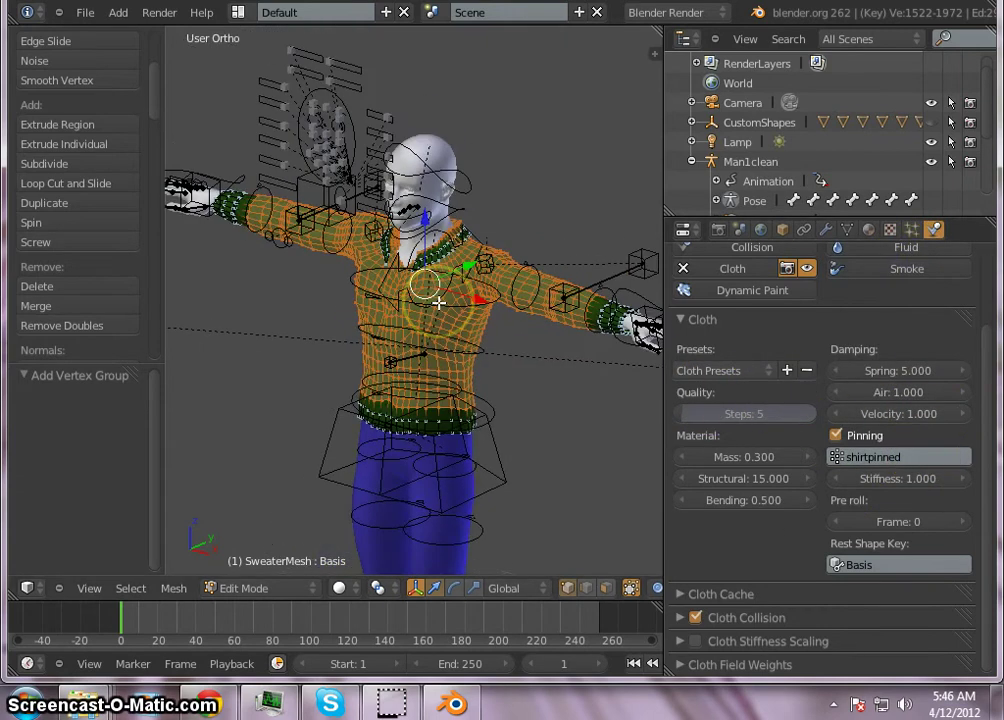
middle_click_drag(260, 377, 326, 363)
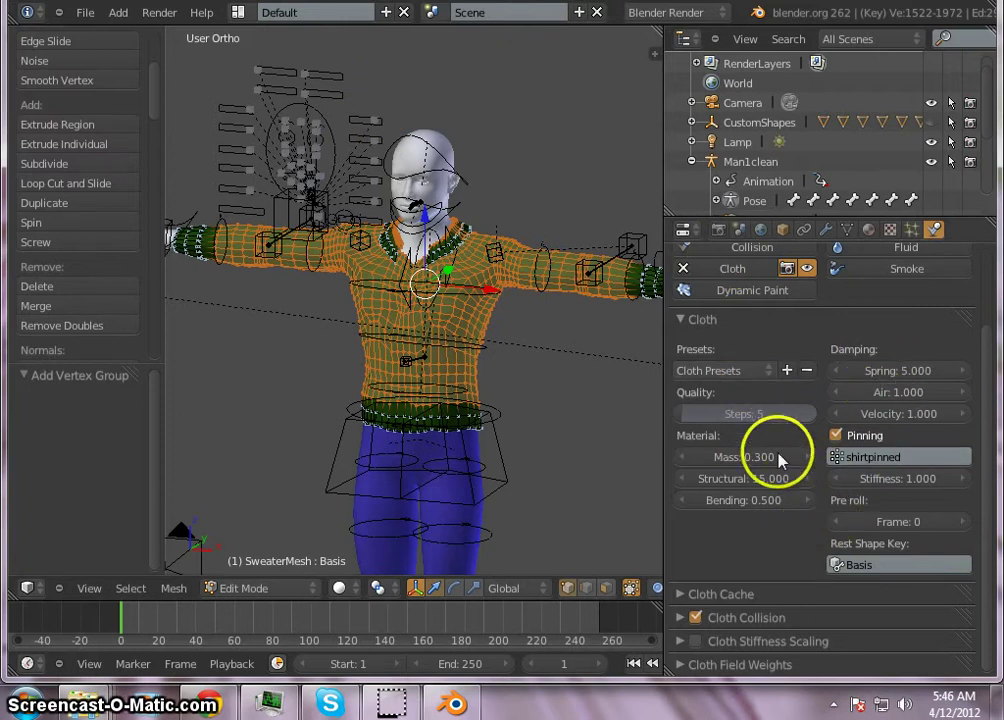
scroll(805, 450, "up", 2)
scroll(805, 455, "down", 2)
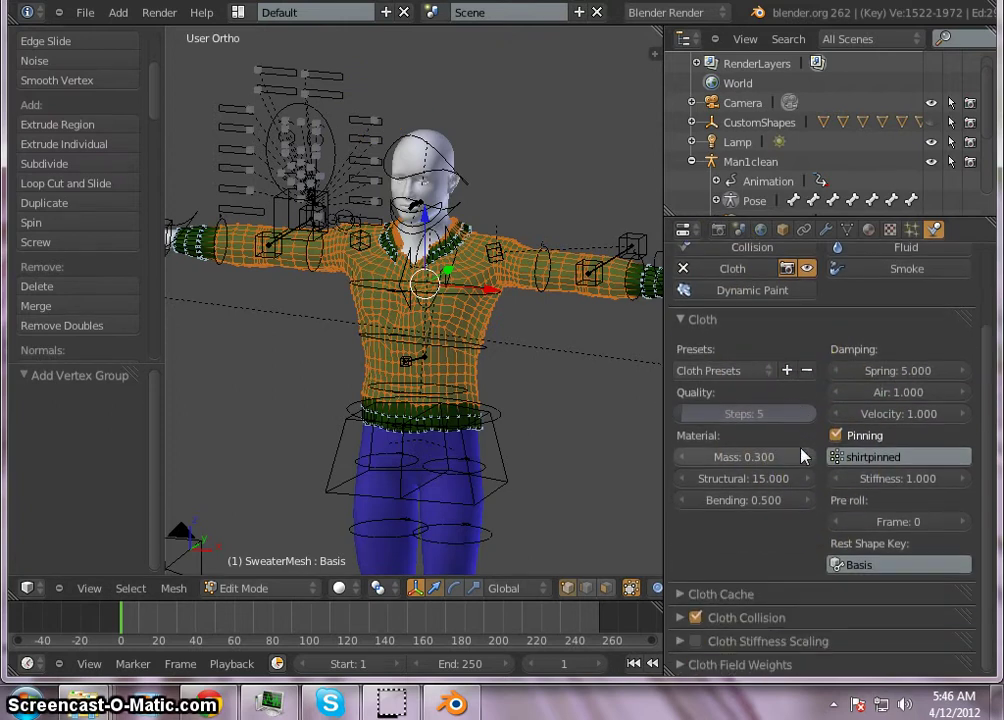
scroll(805, 455, "up", 1)
middle_click_drag(316, 366, 249, 379)
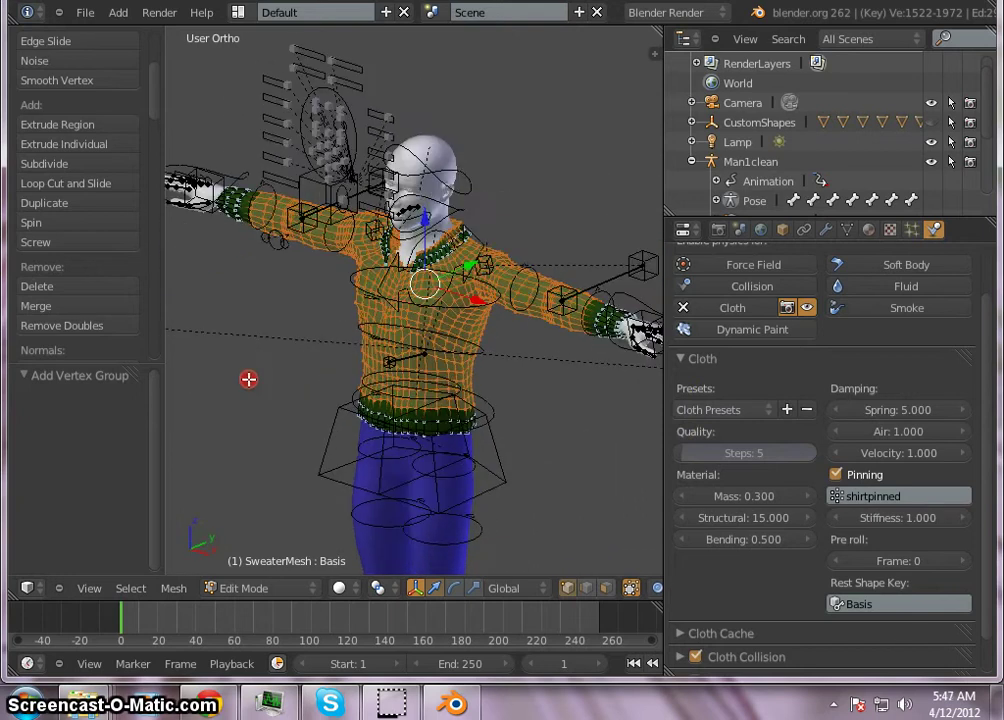
middle_click_drag(398, 316, 466, 309)
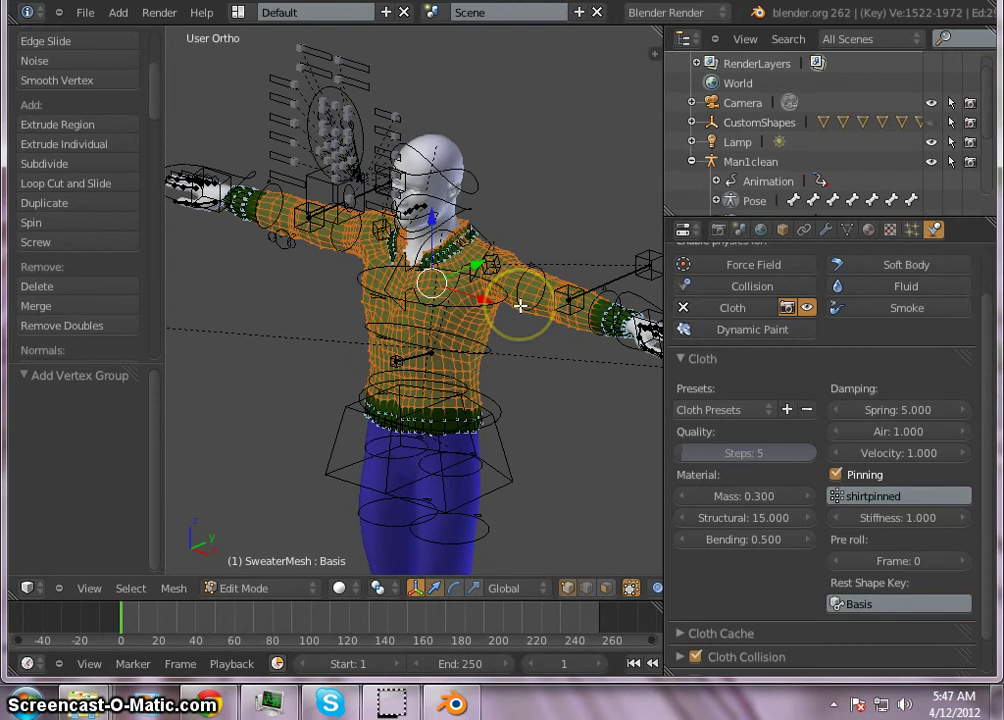
scroll(520, 305, "up", 1)
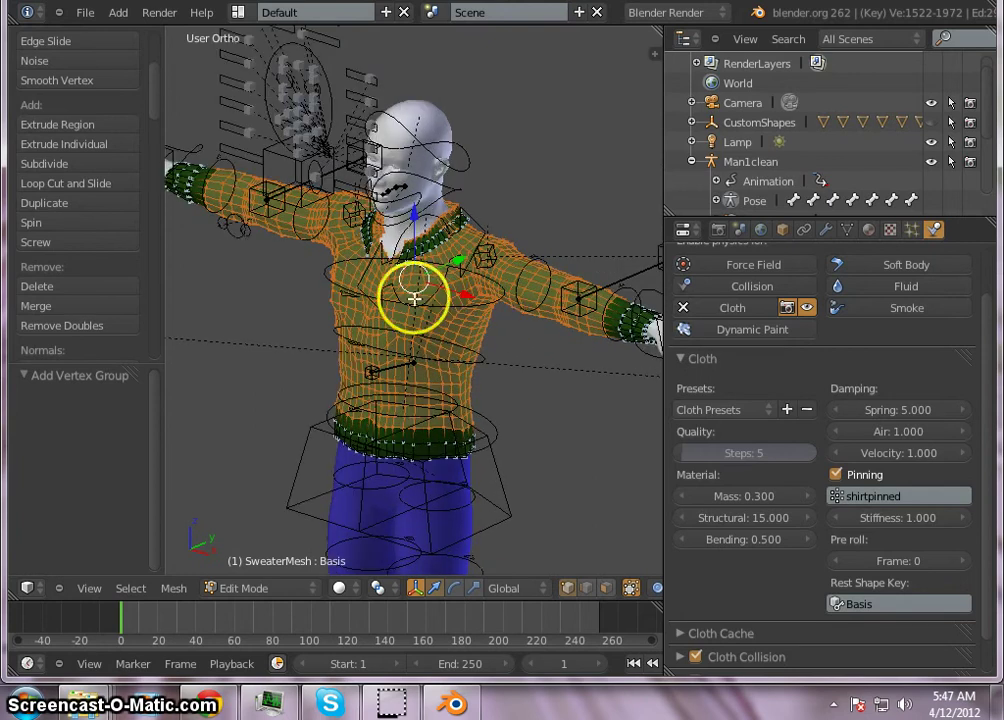
Step: Apply the Cotton preset to the sweater's cloth simulation and enable Self Collision in its cloth collision settings
left_click(756, 410)
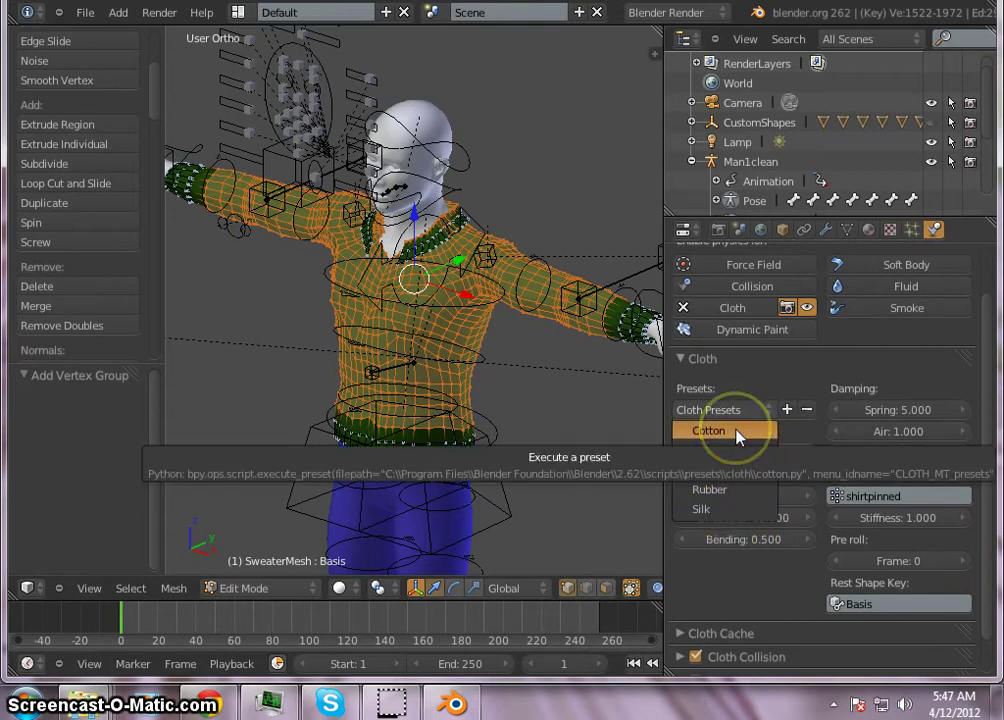
left_click(737, 434)
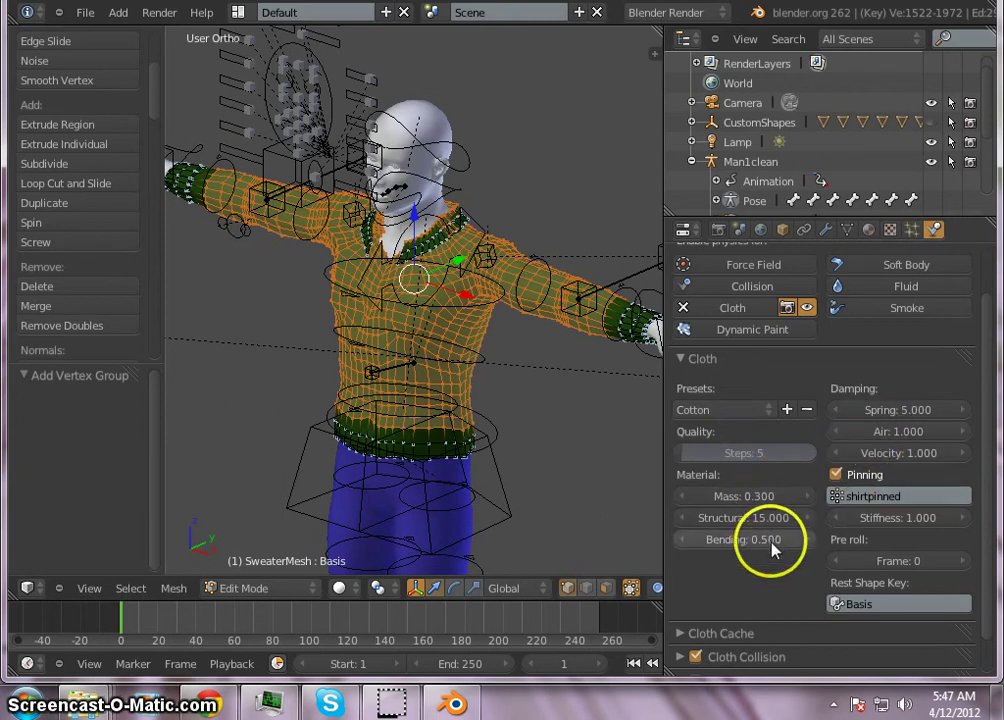
scroll(800, 529, "down", 2)
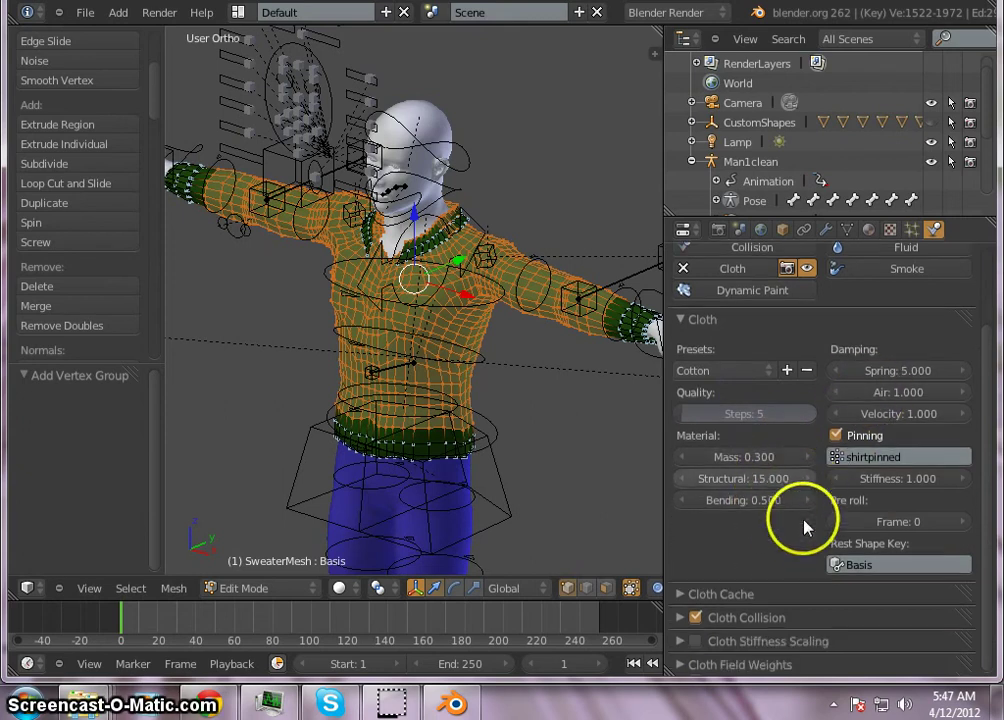
left_click(683, 618)
scroll(840, 535, "down", 5)
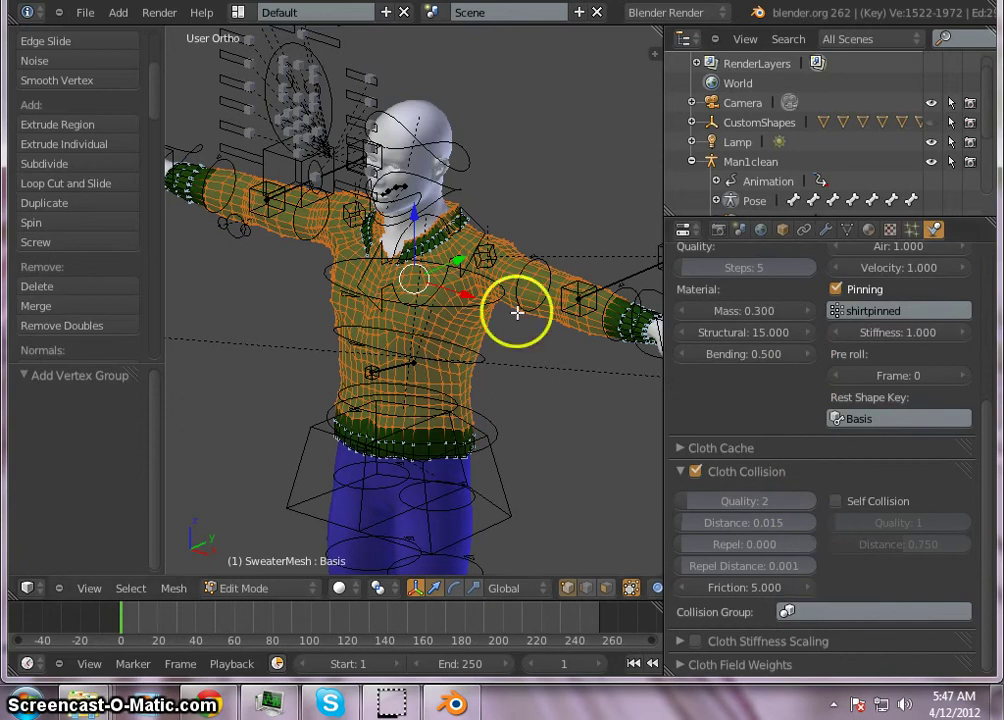
middle_click_drag(567, 482, 489, 456)
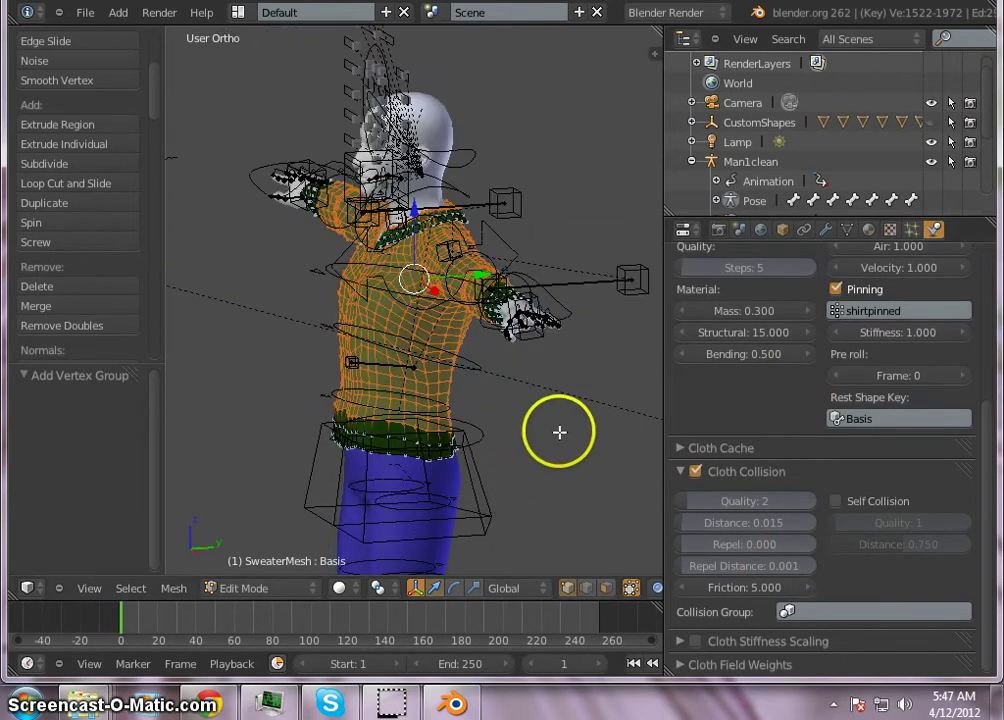
middle_click_drag(558, 432, 610, 458)
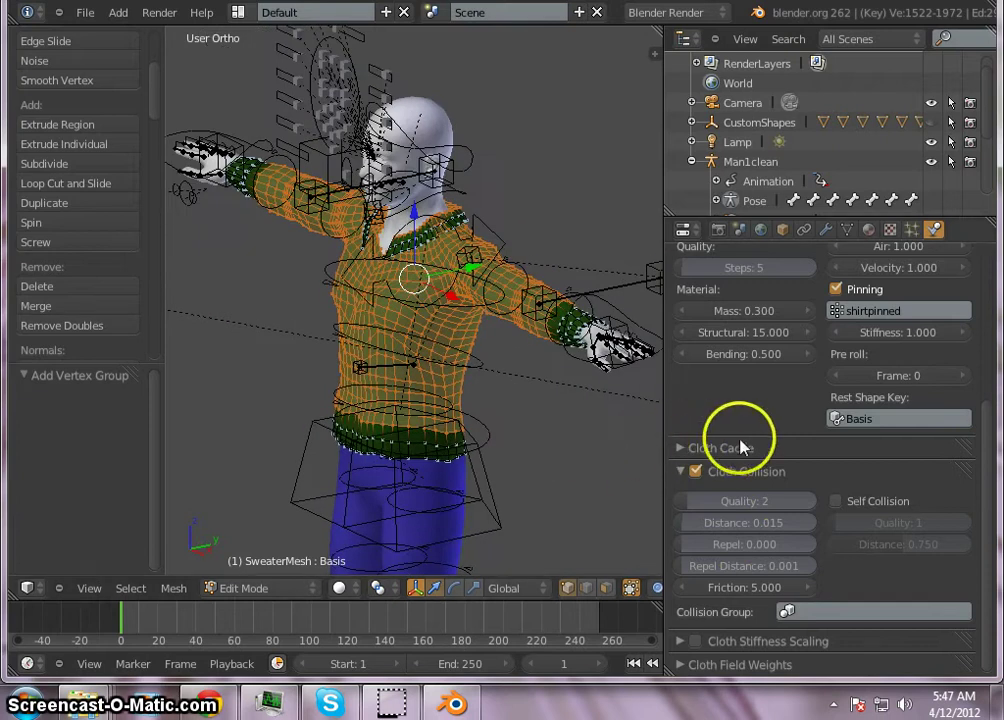
left_click(839, 506)
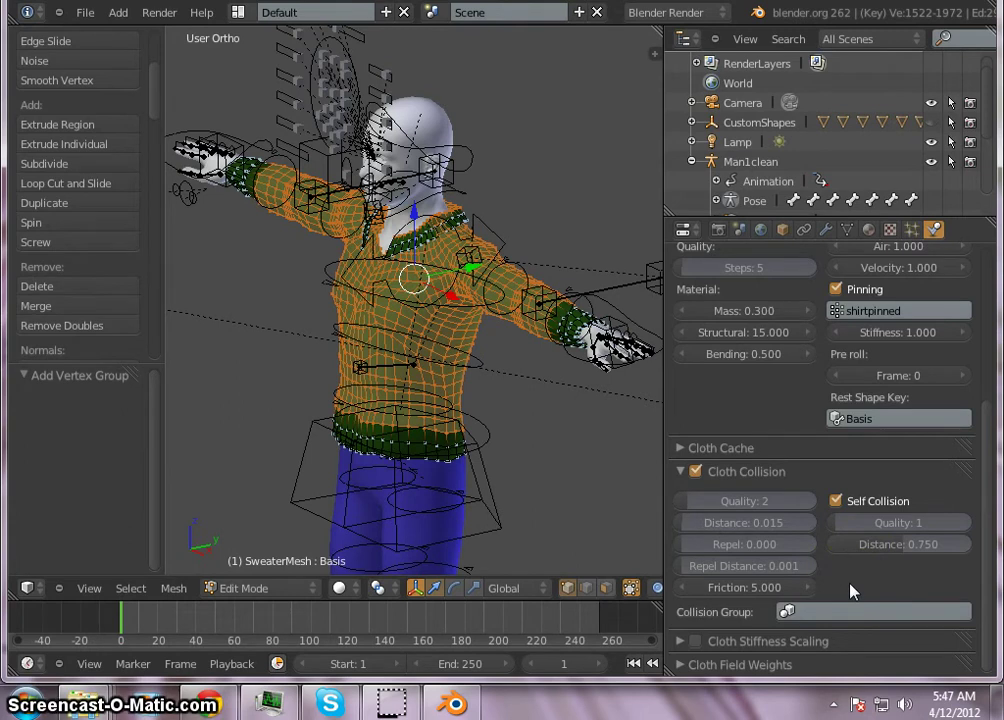
scroll(545, 354, "up", 3)
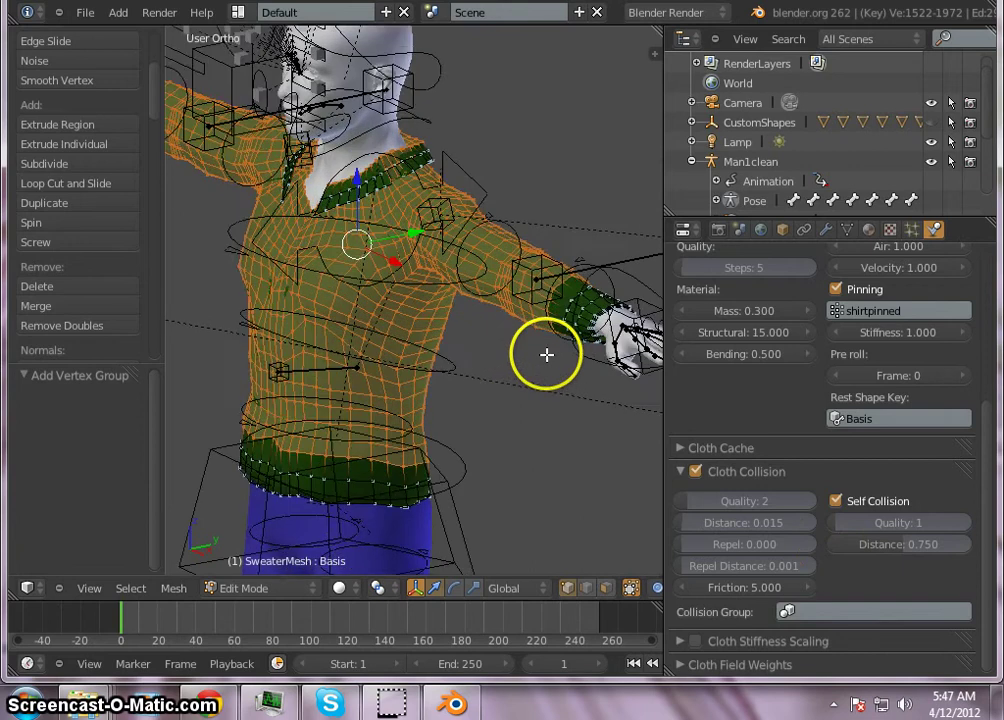
scroll(545, 354, "down", 3)
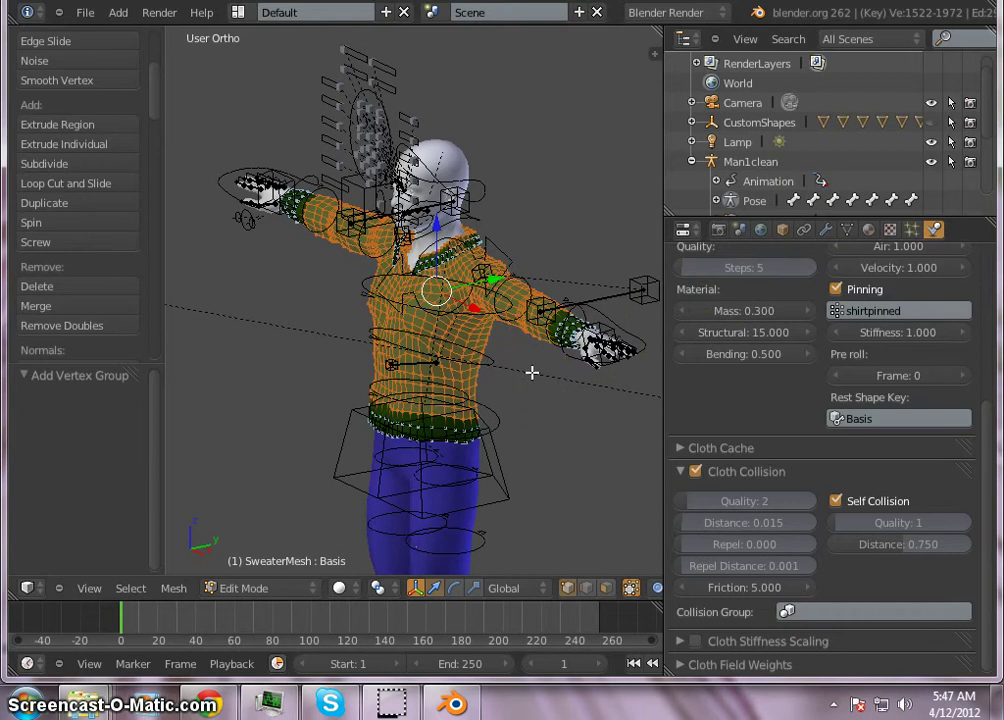
Step: Deselect the whole sweater mesh and try to select the vertices belonging to the shirtpinned vertex group
key("a")
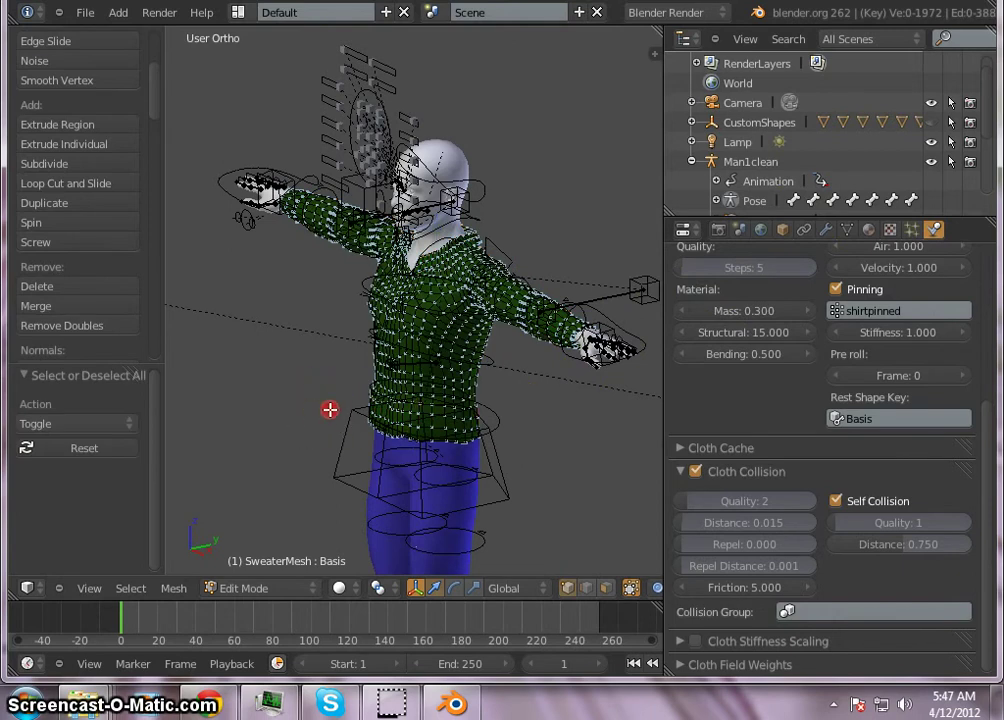
middle_click_drag(420, 350, 490, 350)
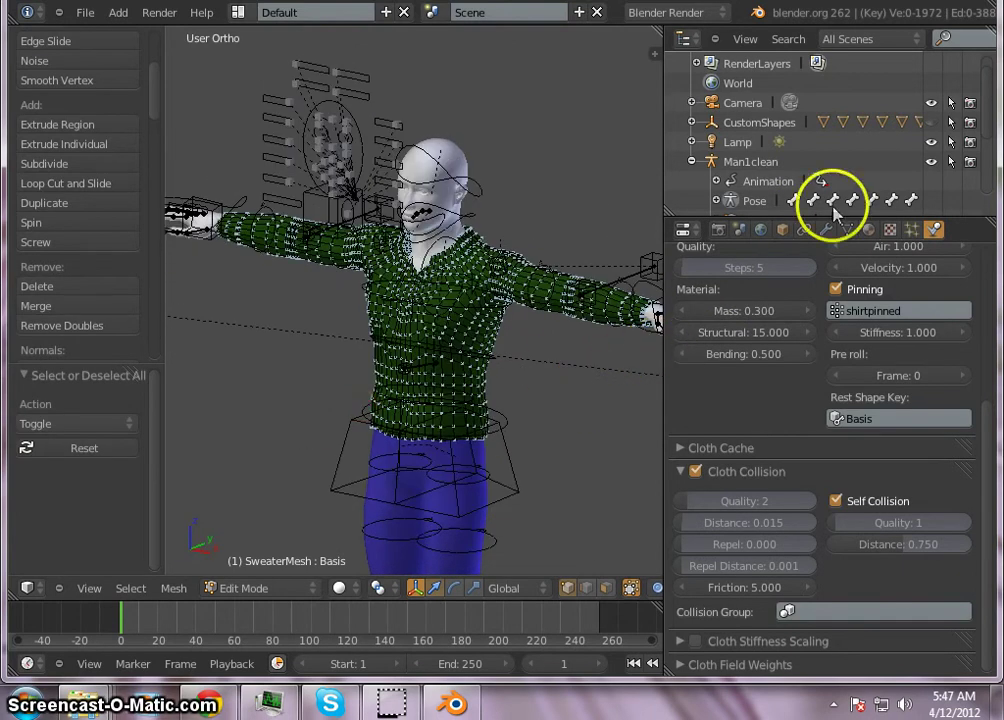
left_click(846, 230)
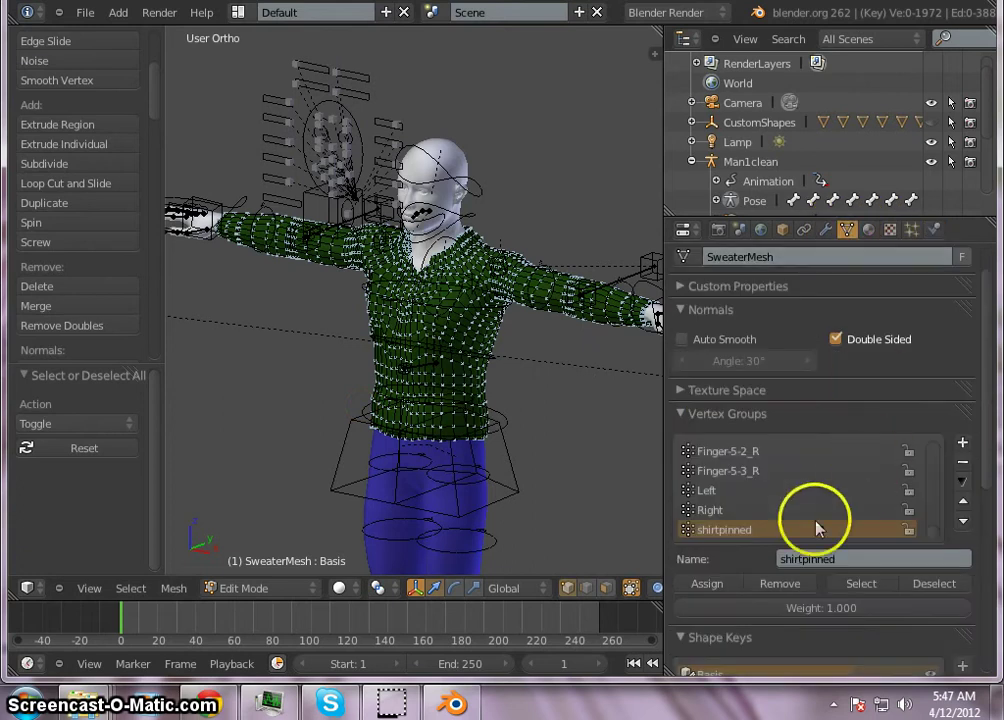
left_click(865, 587)
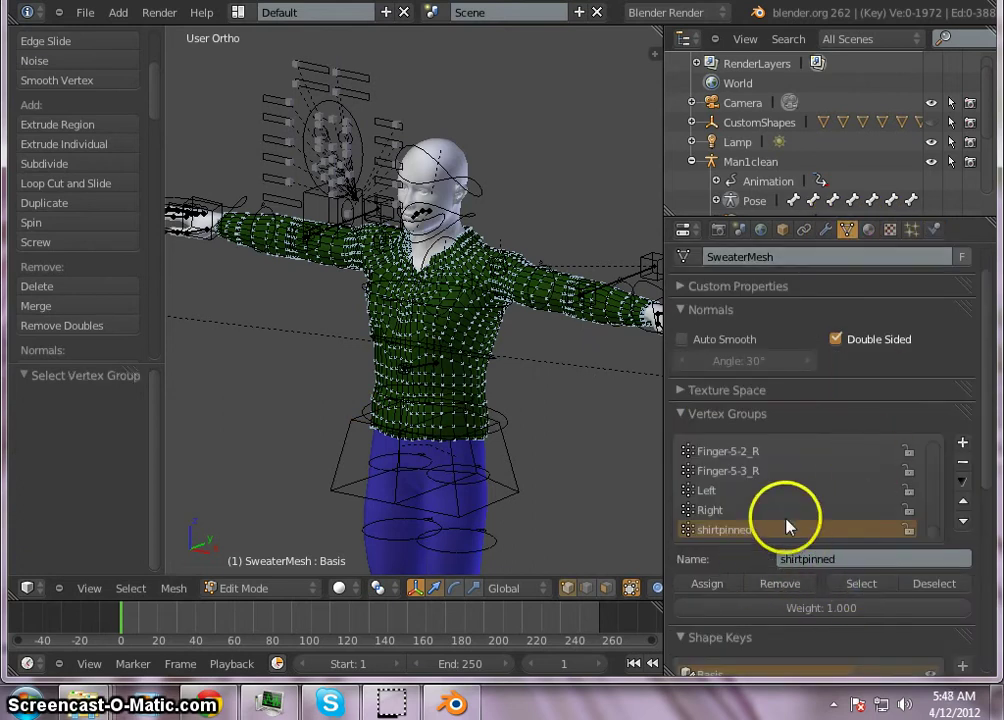
left_click(858, 587)
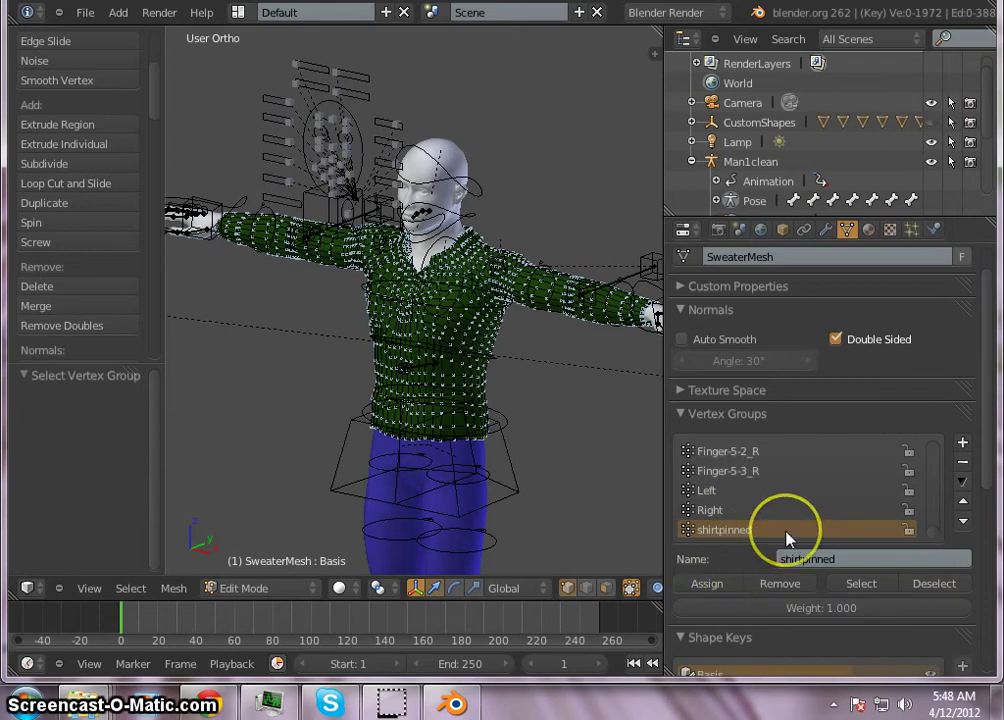
Step: Undo the deselection to restore the selection of the sweater's torso and sleeve vertices
key("ctrl+c")
left_click(563, 393)
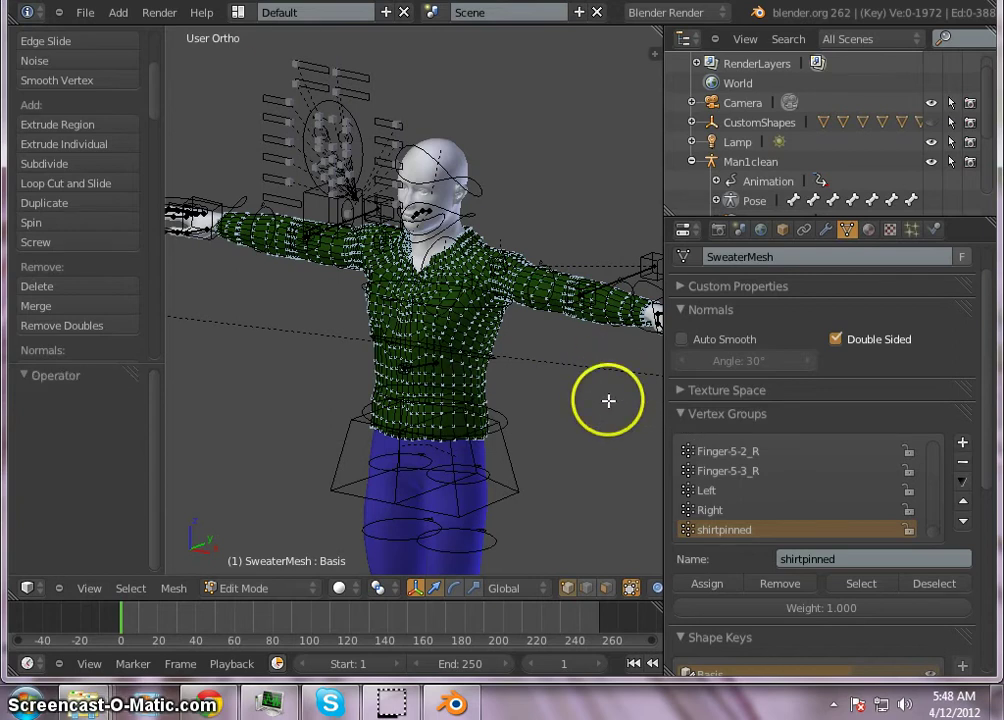
key("a")
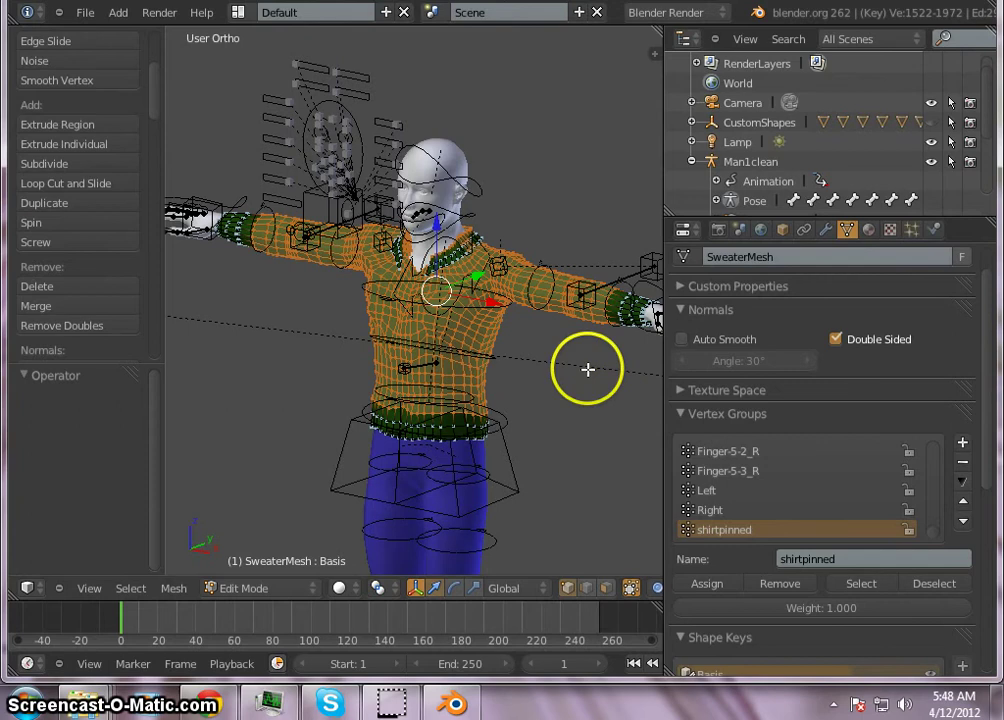
Step: Assign the selected torso and sleeve vertices to the shirtpinned group, and check the assignment by deselecting and reselecting the group
middle_click_drag(412, 410, 347, 426)
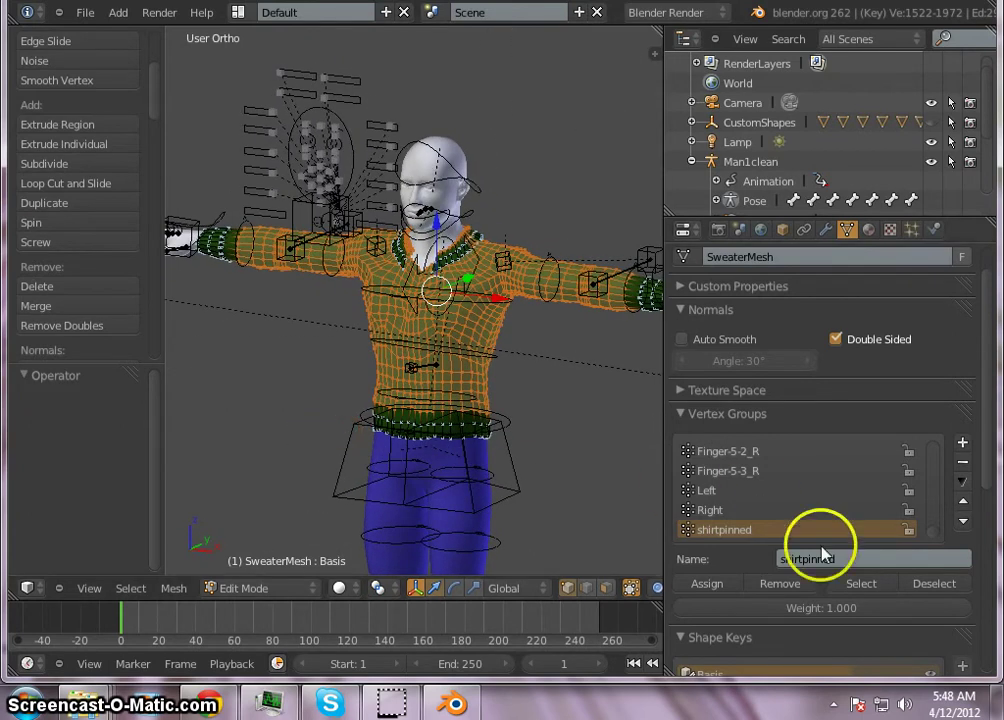
scroll(910, 565, "down", 2)
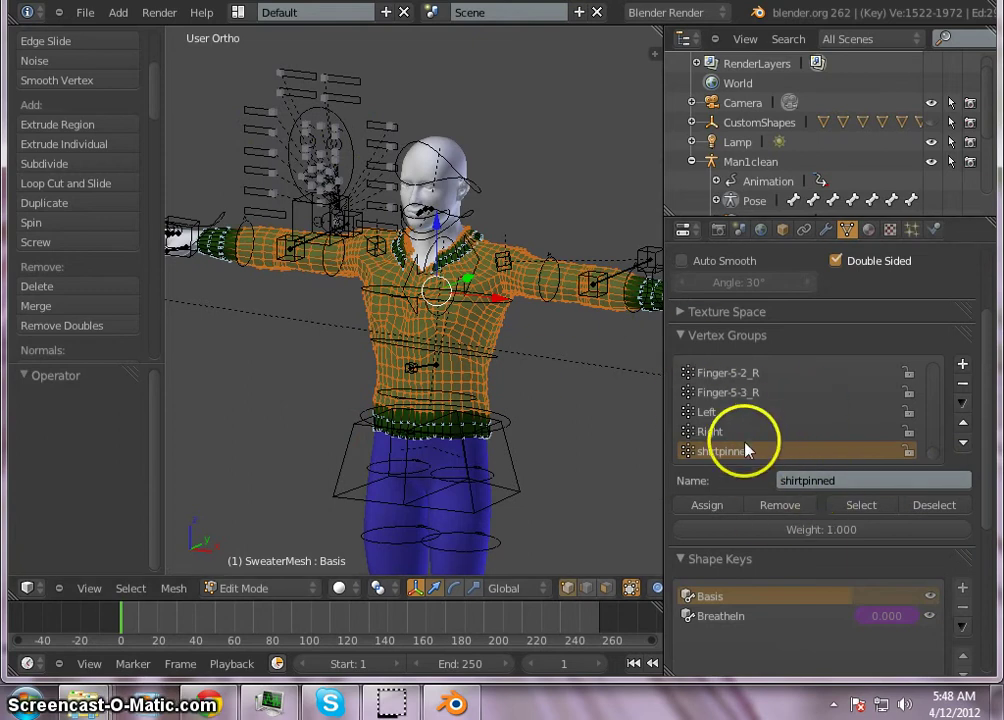
left_click(866, 481)
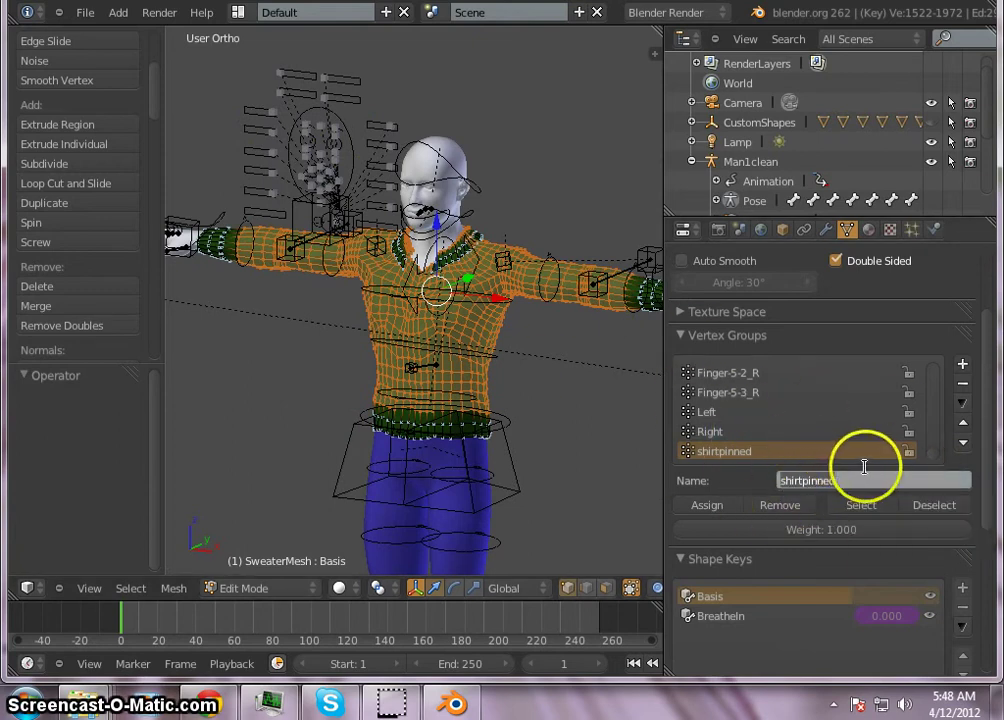
left_click(742, 487)
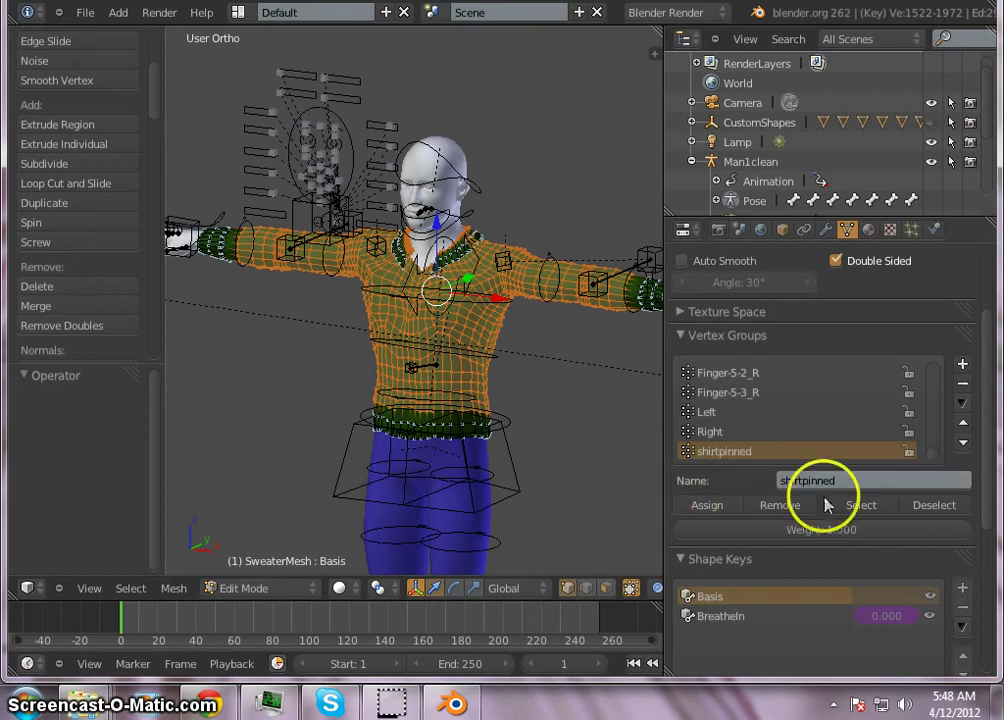
left_click(935, 505)
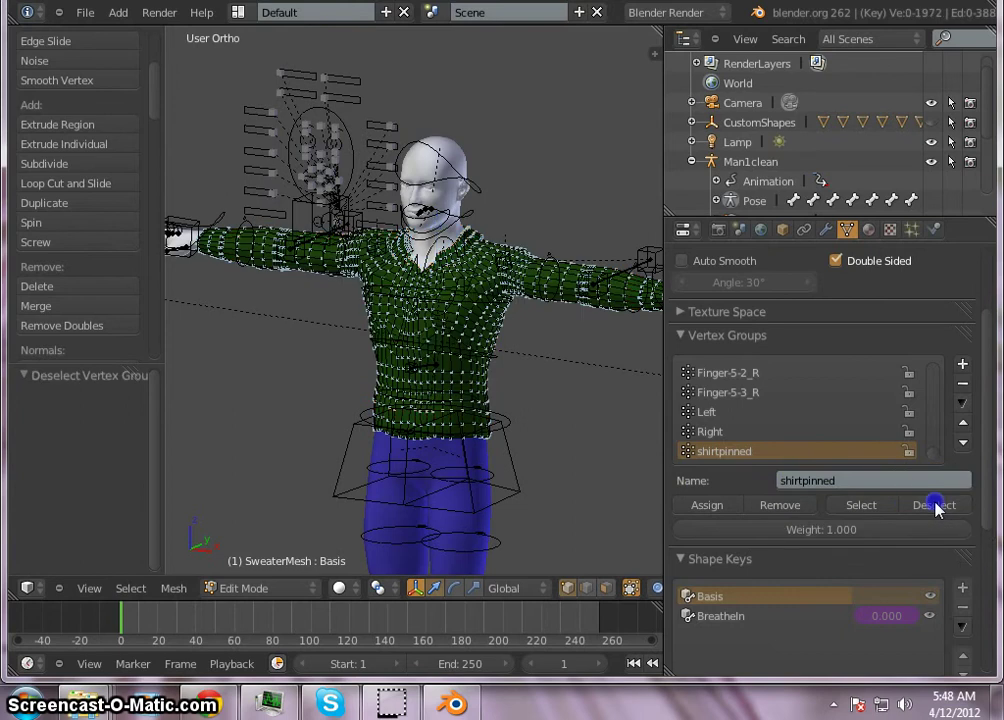
left_click(885, 506)
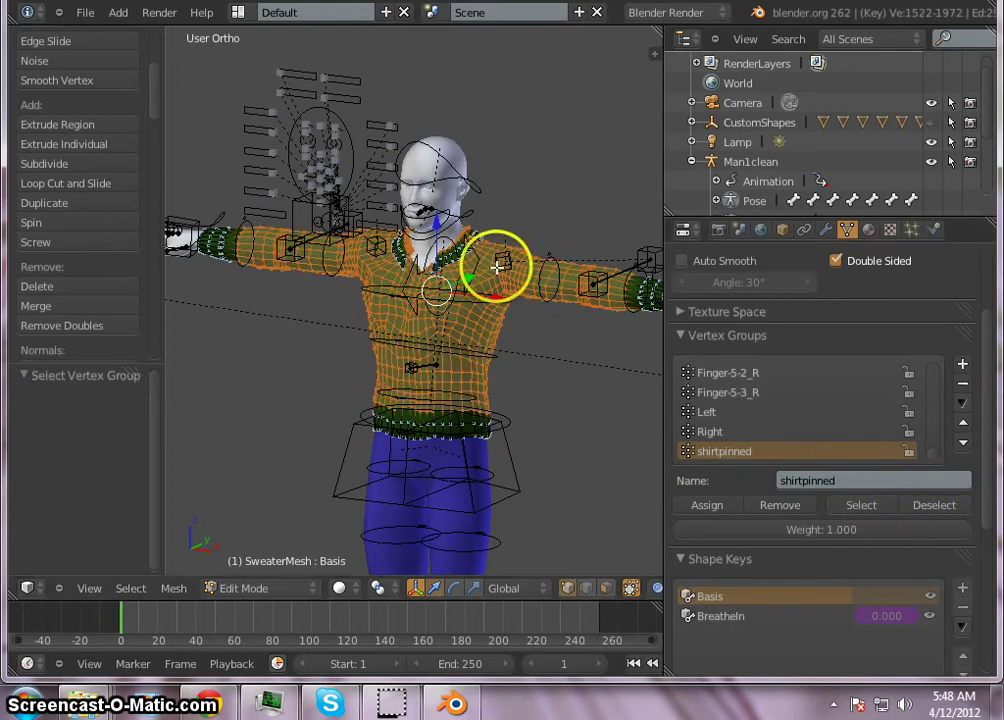
Step: Check which vertices belong to the shirtpinned group by repeatedly deselecting and selecting it, leaving its vertices deselected
scroll(497, 267, "up", 3)
scroll(497, 267, "down", 2)
scroll(497, 267, "up", 2)
scroll(497, 267, "down", 2)
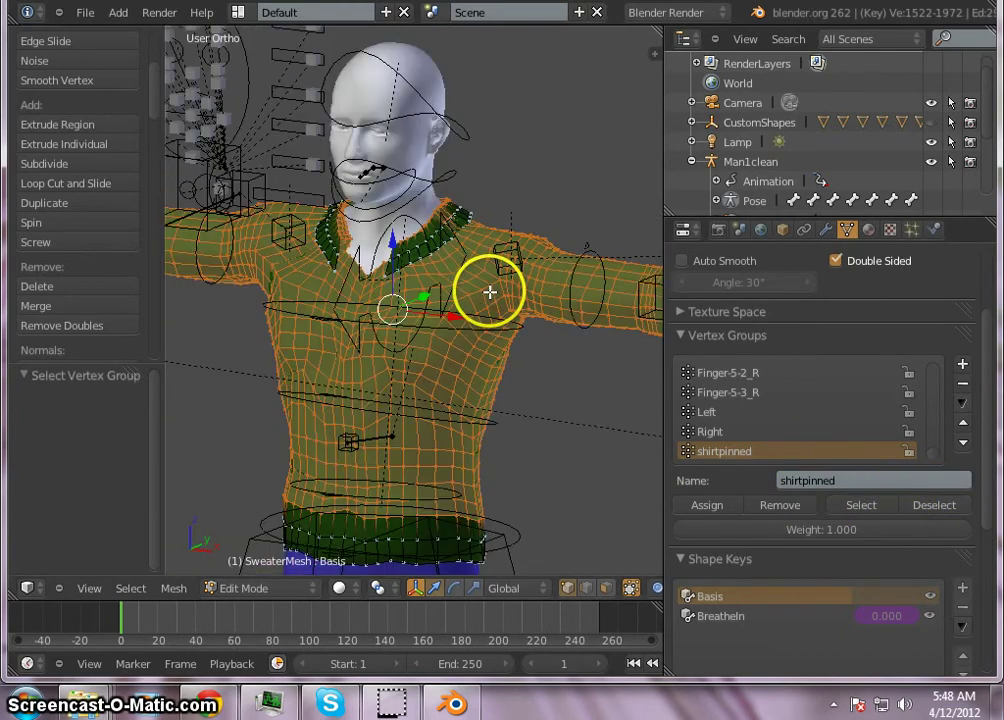
middle_click_drag(332, 413, 679, 489)
scroll(820, 500, "up", 2)
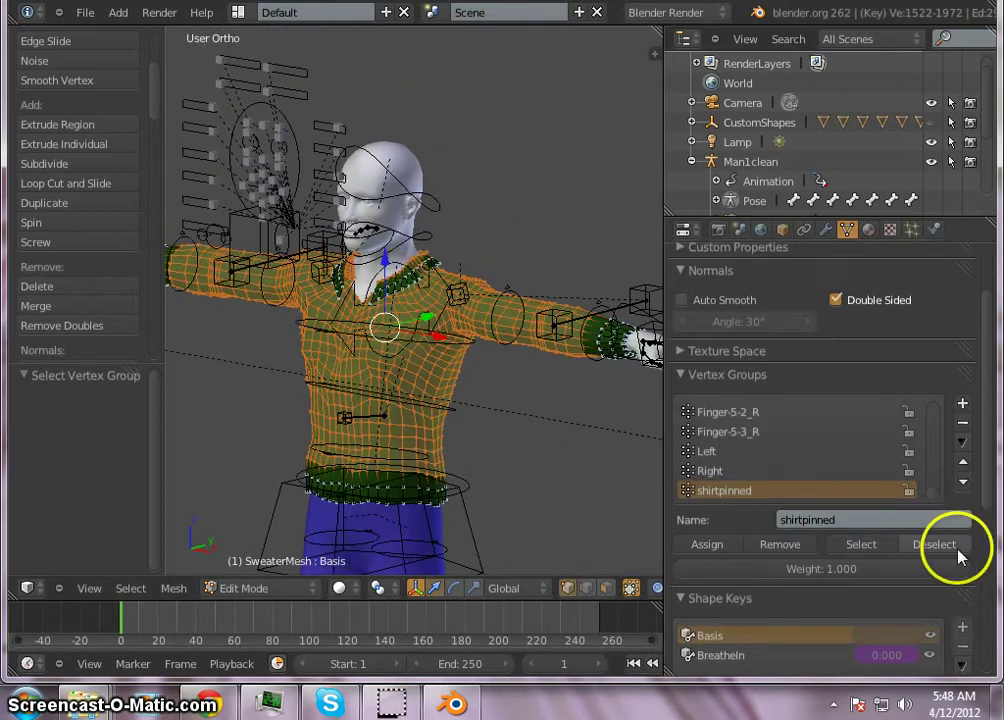
left_click(905, 548)
left_click(866, 547)
left_click(921, 546)
left_click(870, 545)
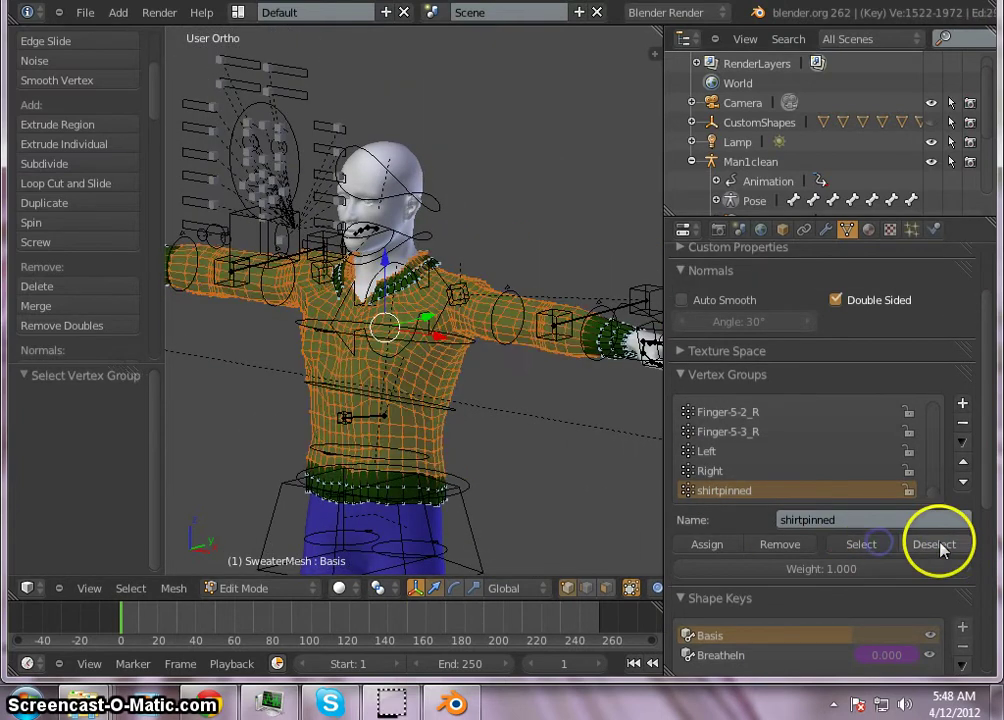
left_click(940, 544)
Step: Review the sweater's cloth physics settings and return from Edit Mode to Object Mode
left_click(932, 229)
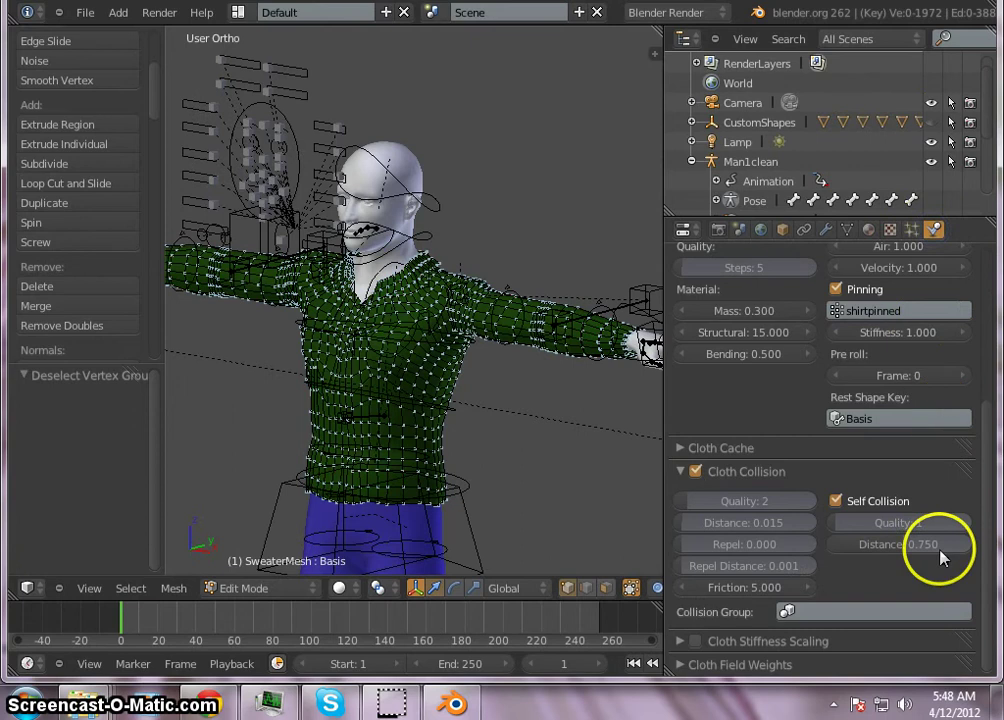
scroll(930, 460, "up", 2)
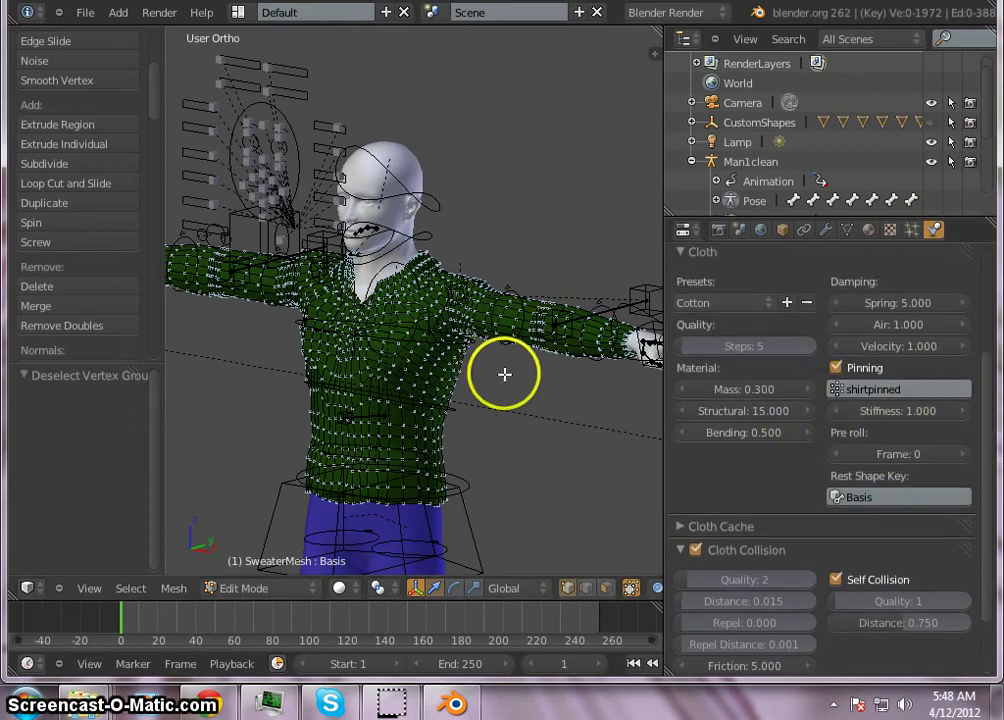
mouse_move(506, 372)
middle_mouse_down()
mouse_move(634, 363)
mouse_move(471, 365)
mouse_move(477, 379)
mouse_move(494, 378)
middle_mouse_up()
scroll(494, 378, "down", 3)
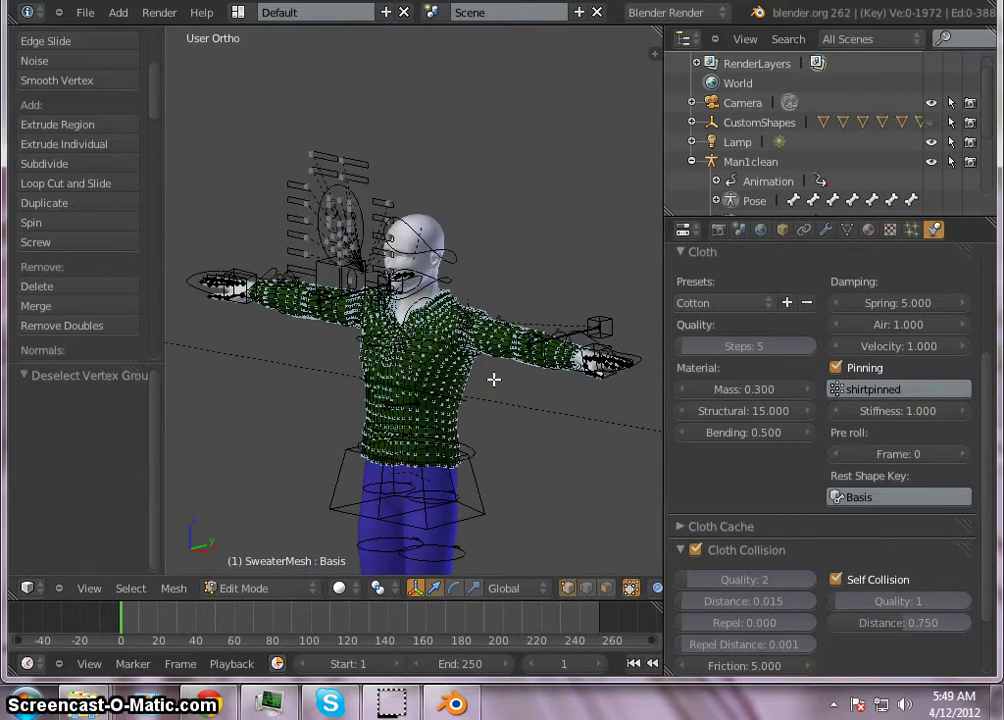
key("Tab")
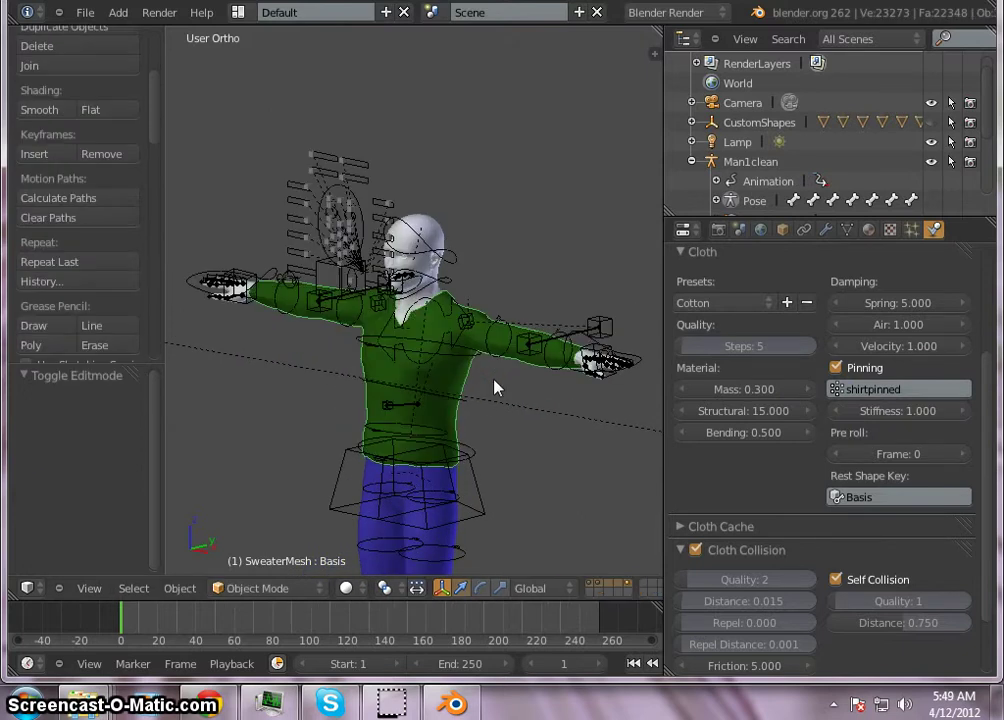
Step: Render a still image of the character from the scene's render settings
scroll(480, 388, "up", 1)
scroll(480, 395, "down", 1)
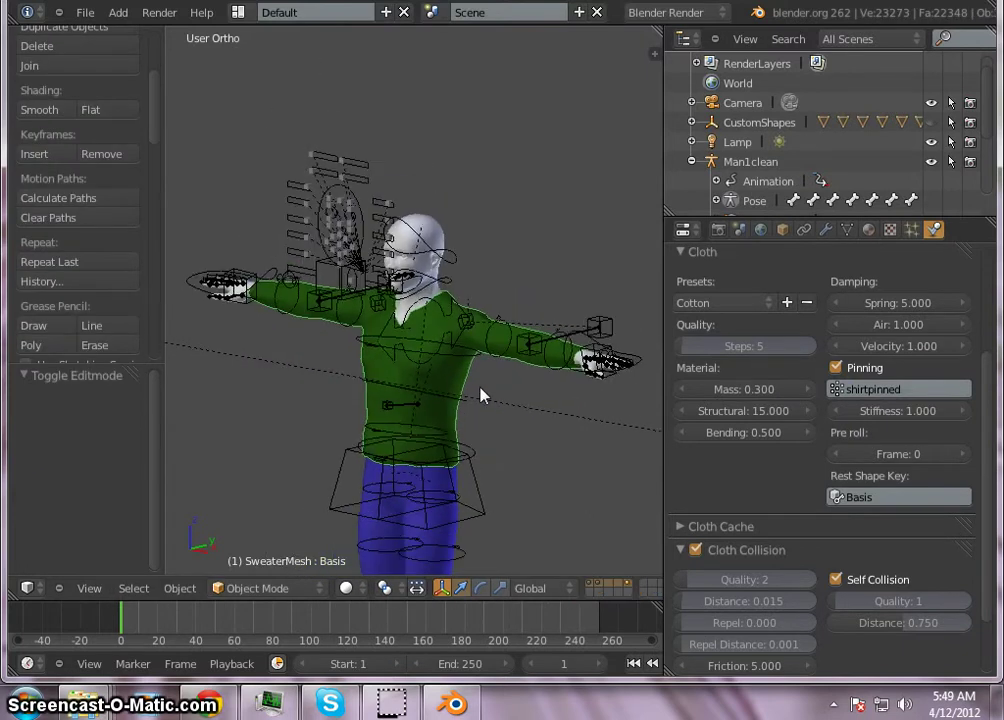
scroll(480, 395, "down", 1)
left_click(718, 230)
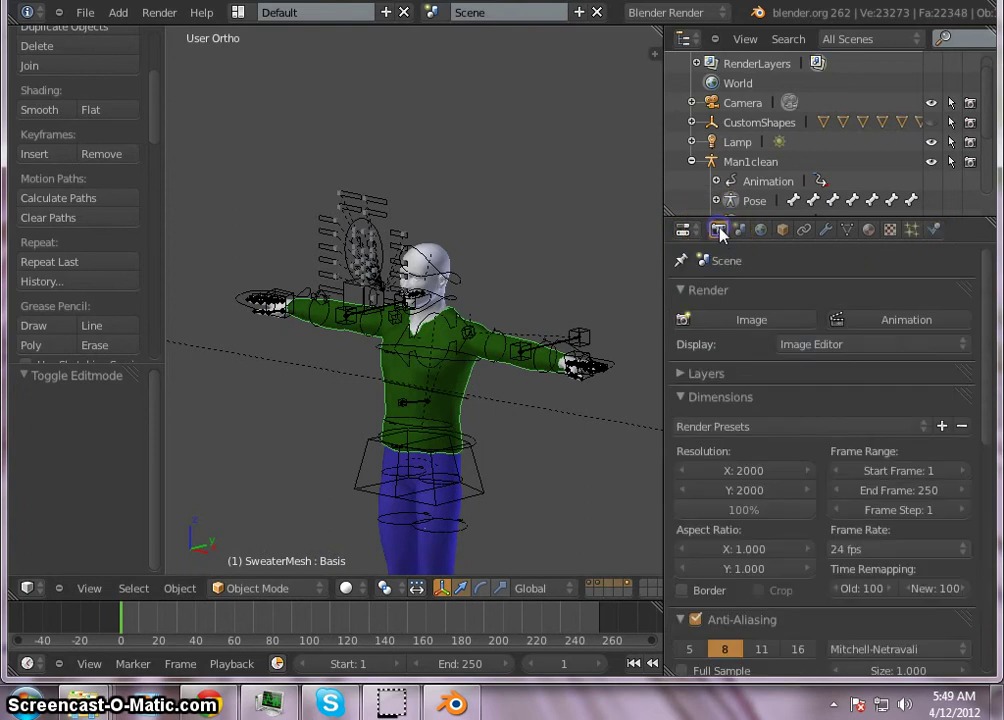
left_click(750, 320)
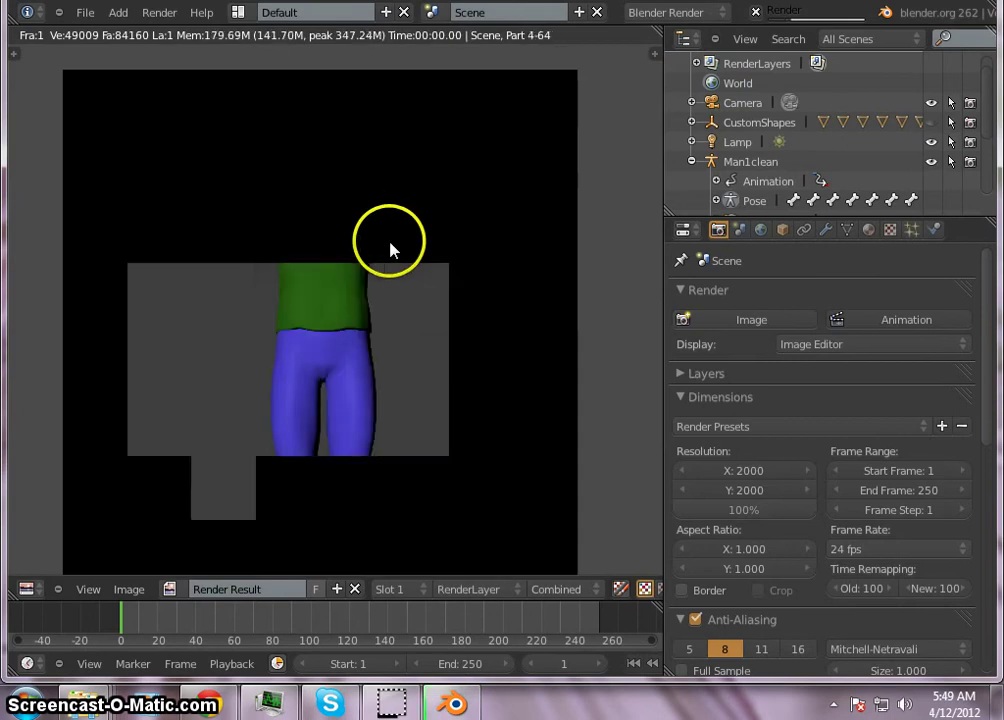
Step: Examine the sweater's collar and torso in the rendered image, both close up and from a distance
scroll(340, 225, "up", 4)
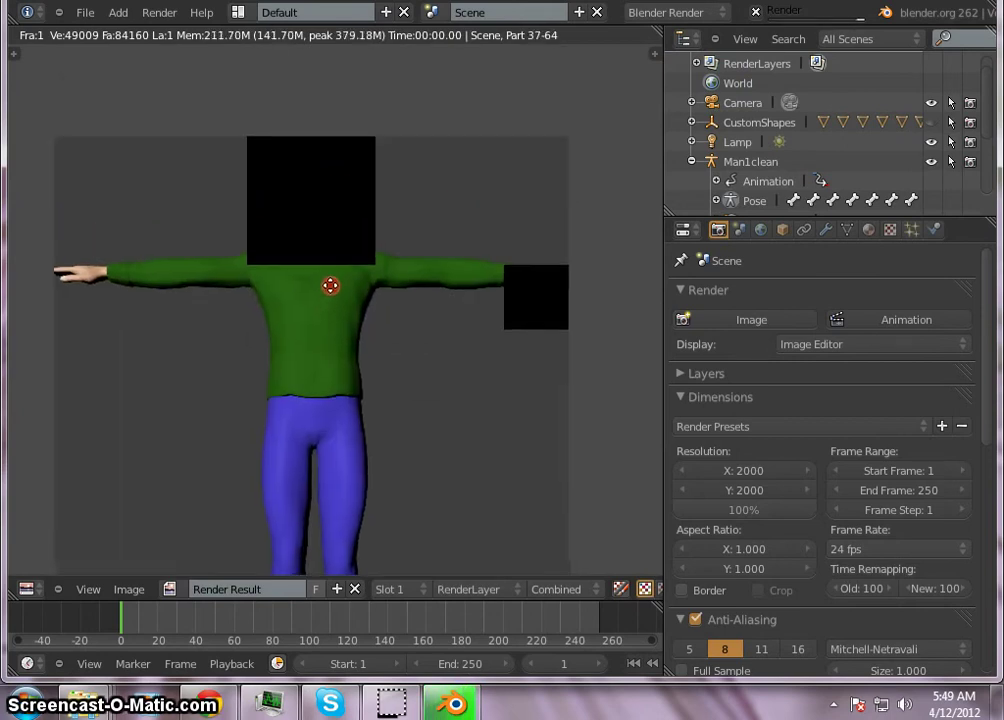
scroll(379, 294, "up", 5)
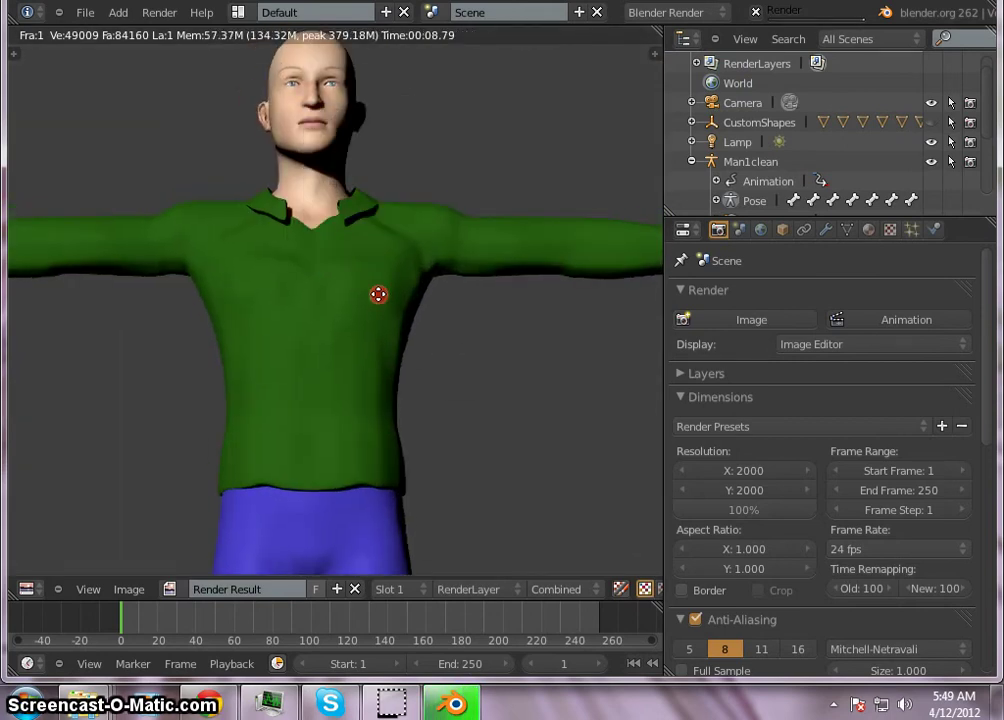
middle_click_drag(556, 308, 444, 379)
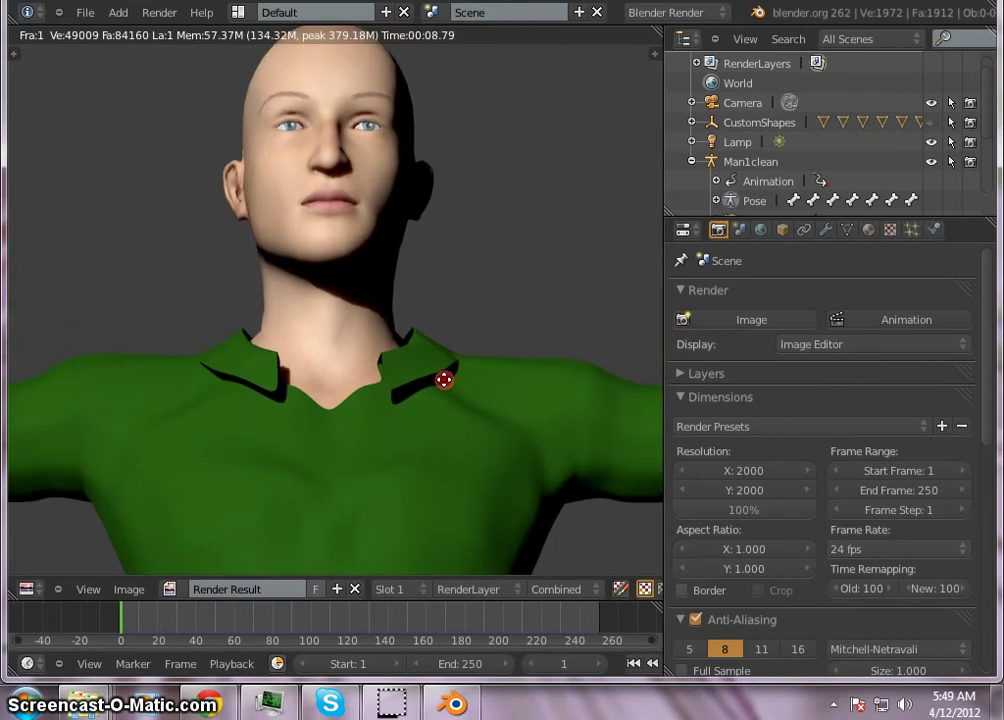
scroll(426, 330, "up", 1)
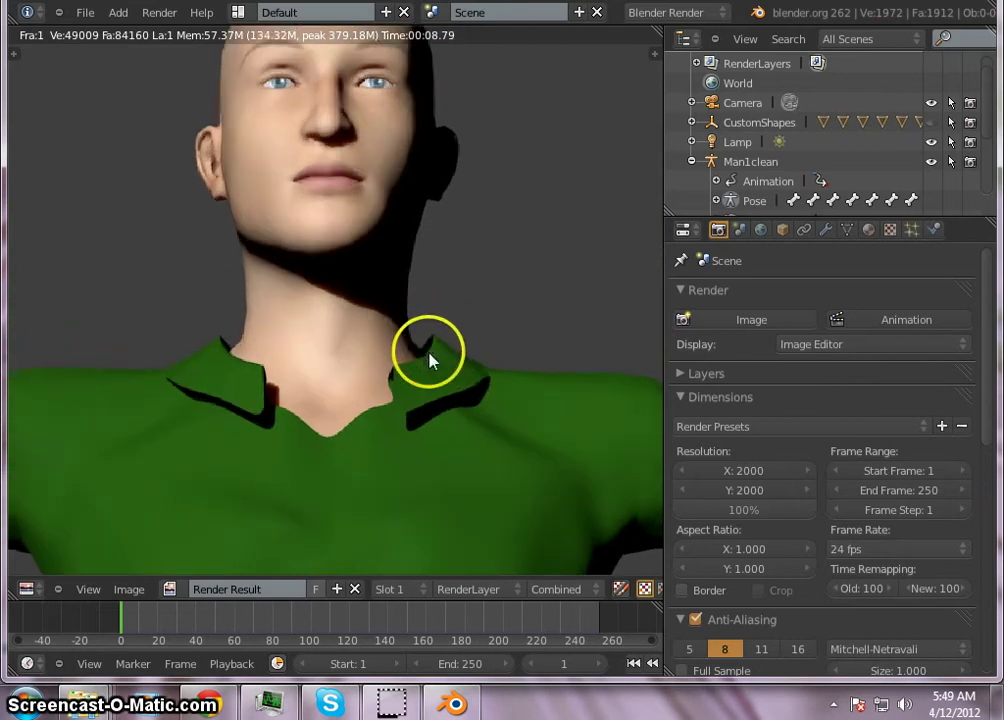
scroll(355, 311, "down", 2)
scroll(428, 388, "down", 6)
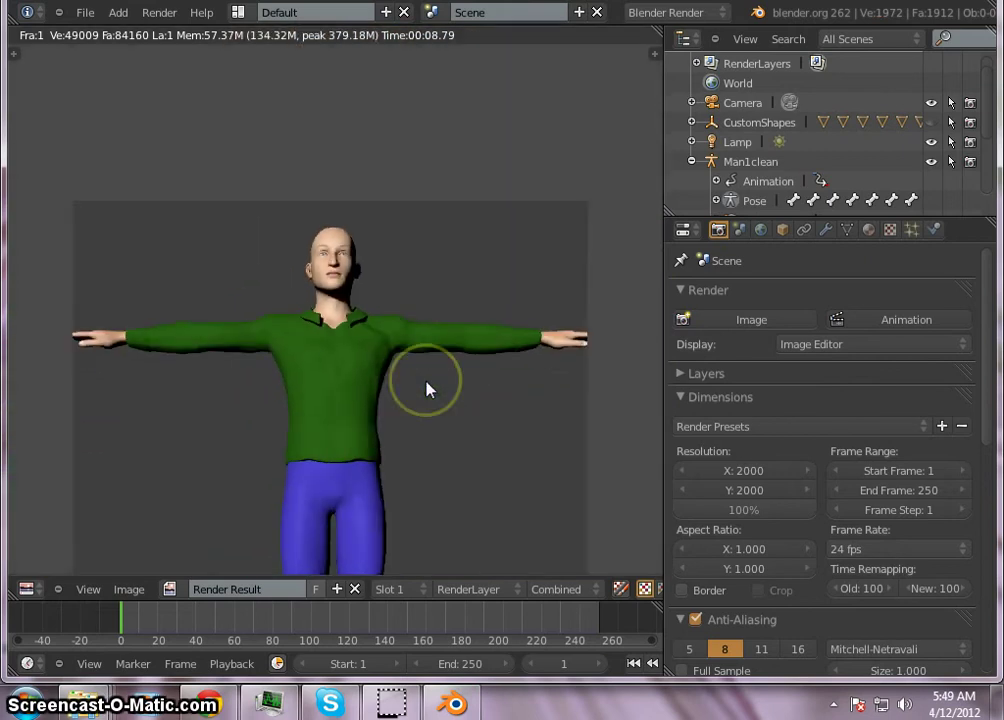
scroll(428, 388, "up", 1)
middle_click_drag(394, 388, 399, 294)
scroll(354, 224, "up", 5)
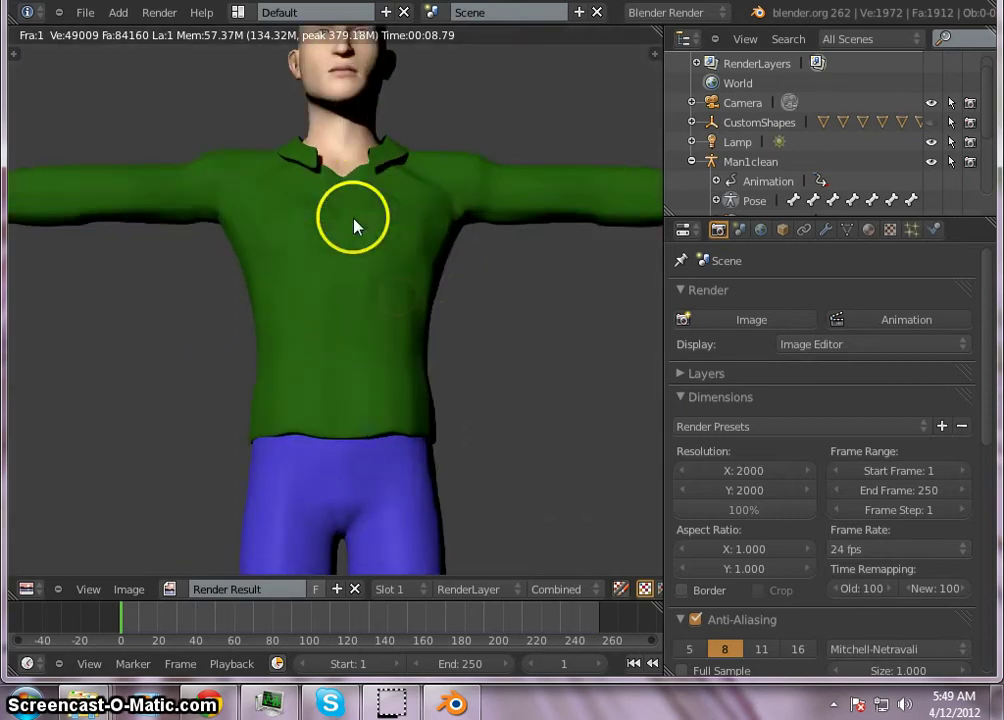
Step: Inspect the sweater's sleeves, armpits, chest and hem in the rendered image for cloth folds
middle_click_drag(354, 224, 27, 408)
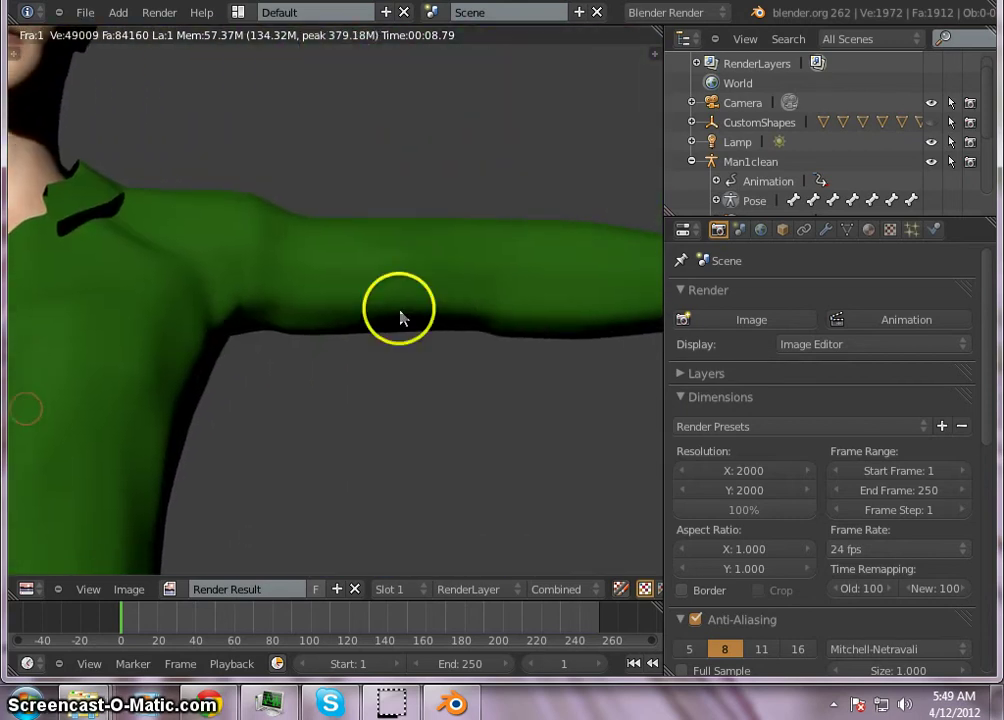
scroll(401, 318, "up", 1)
middle_click_drag(401, 318, 480, 256)
scroll(312, 307, "down", 1)
middle_click_drag(239, 245, 578, 186)
middle_click_drag(318, 230, 623, 329)
middle_click_drag(368, 272, 240, 168)
middle_click_drag(493, 202, 105, 195)
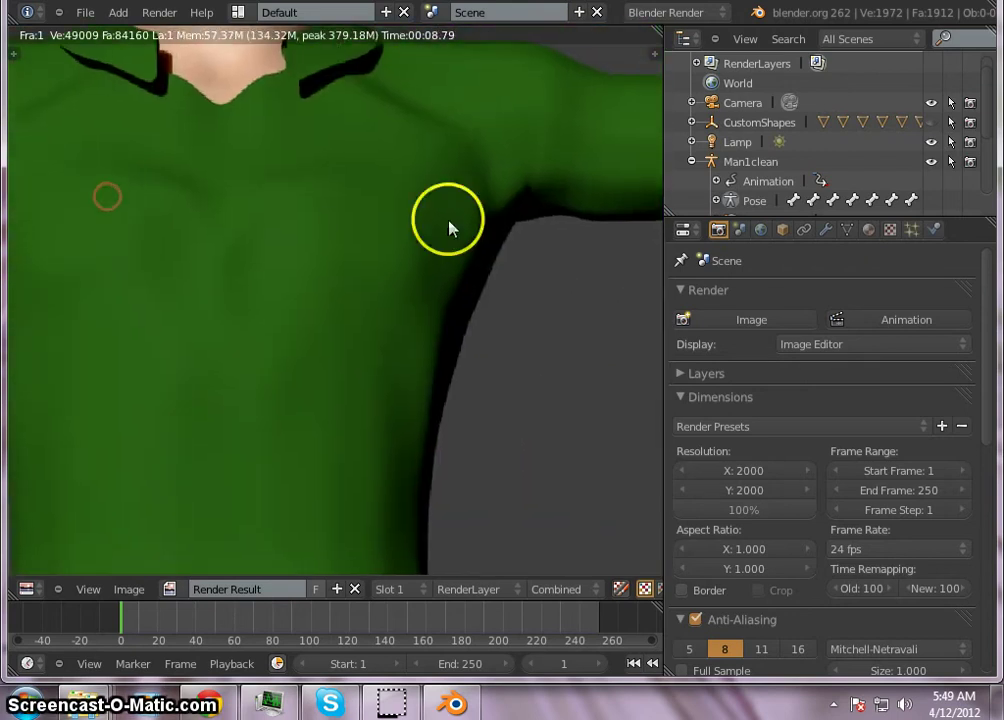
middle_click_drag(450, 224, 137, 251)
middle_click_drag(473, 185, 771, 131)
scroll(606, 167, "down", 3)
scroll(606, 252, "down", 2)
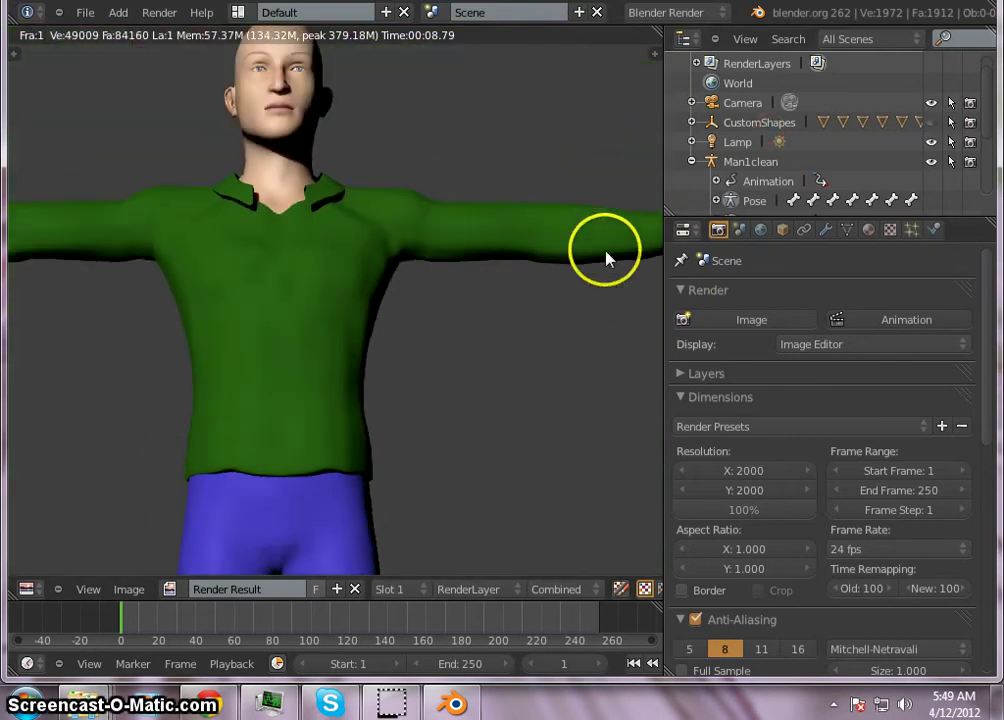
scroll(202, 270, "up", 3)
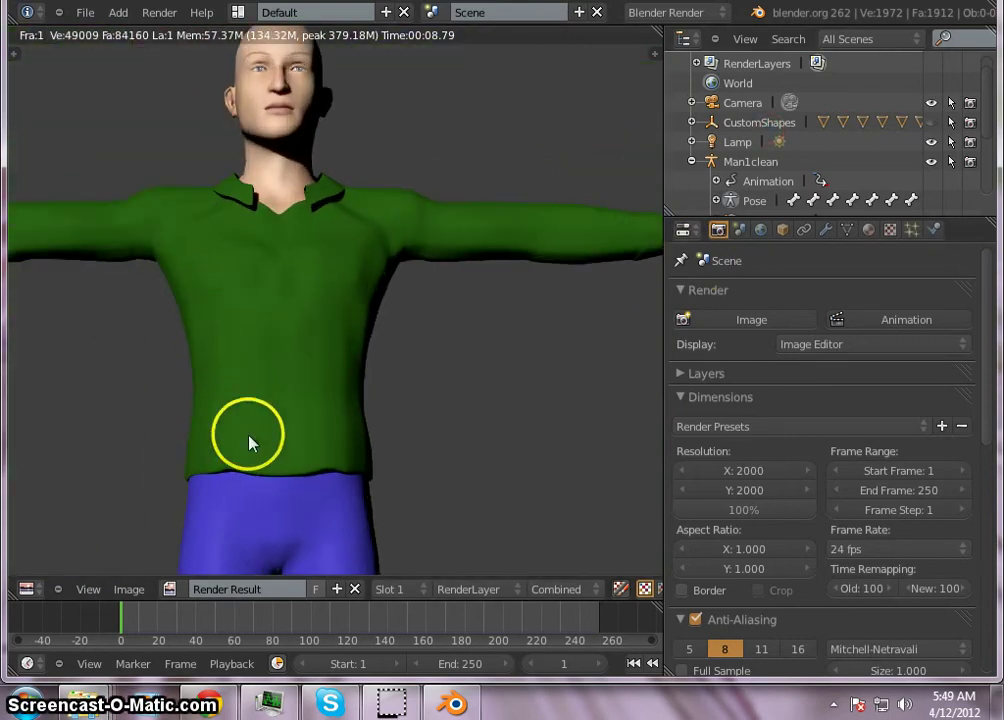
middle_click_drag(251, 439, 278, 464)
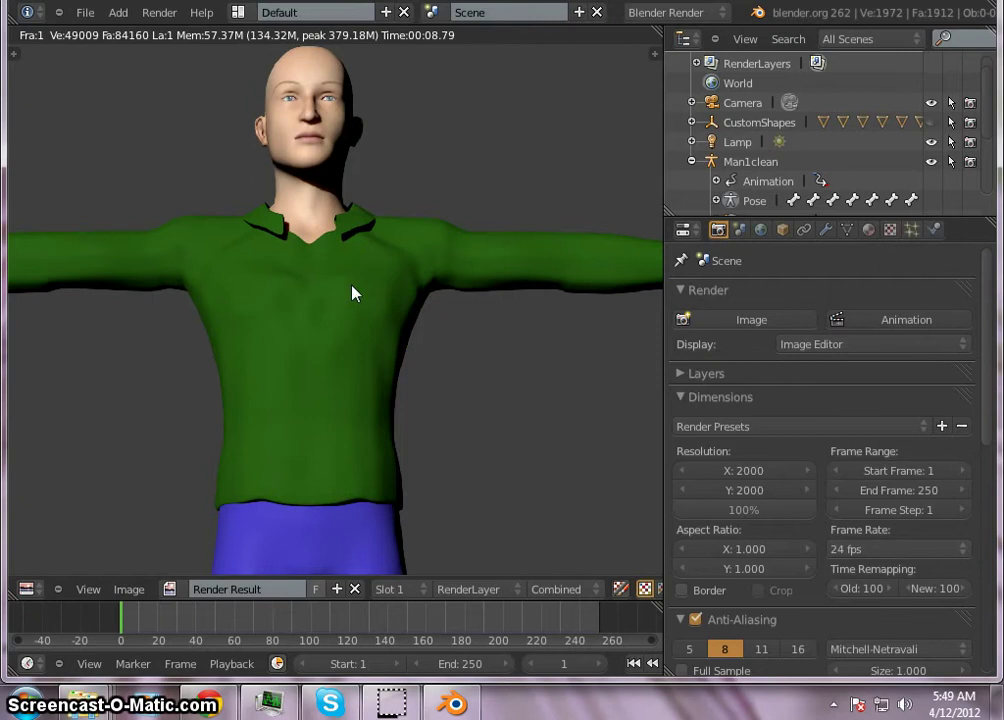
Step: Show the Sweater material's settings and switch the render result area back to the 3D View
left_click(870, 230)
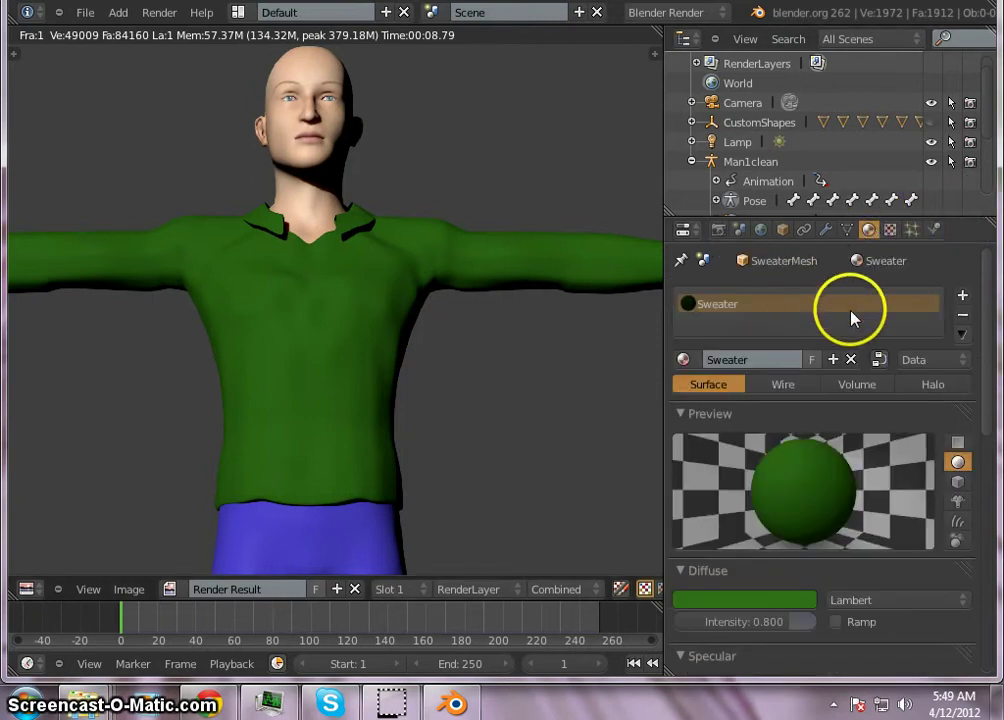
left_click(29, 588)
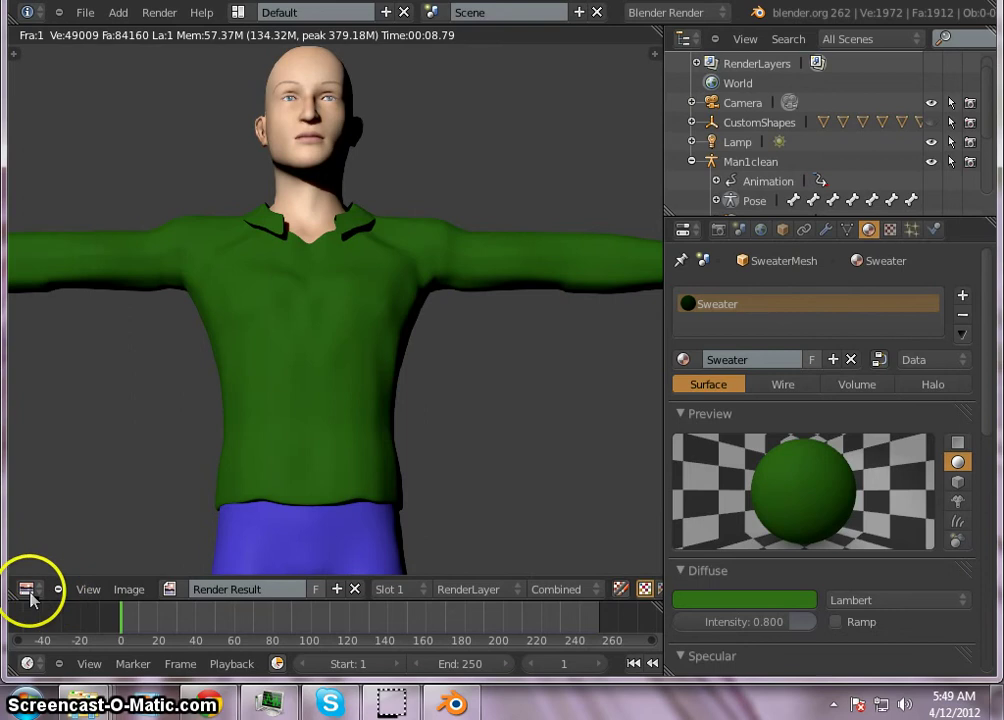
left_click(56, 574)
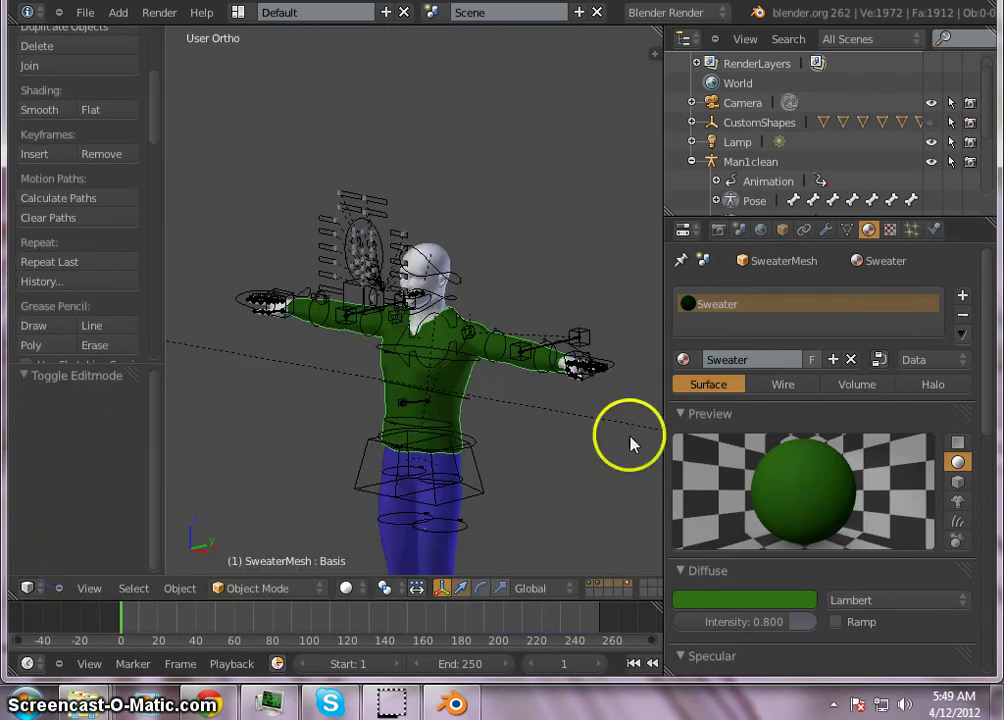
scroll(466, 361, "up", 4)
scroll(484, 444, "down", 3)
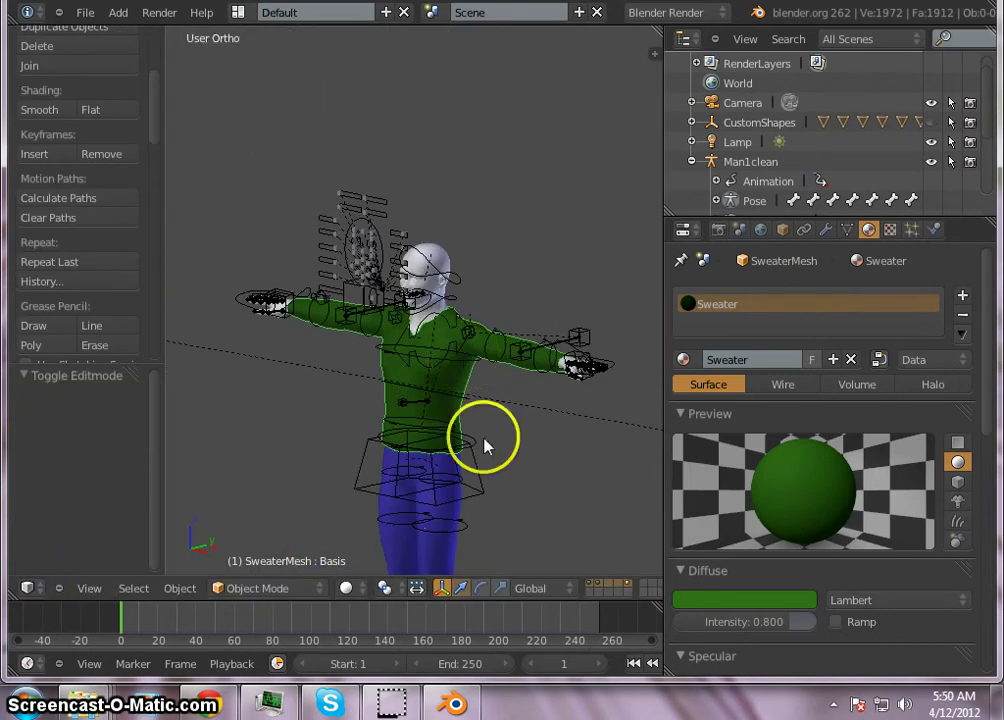
scroll(464, 392, "up", 3)
Step: Select the sweater in the 3D view and locate SweaterMesh in the scene's object list
scroll(850, 160, "down", 5)
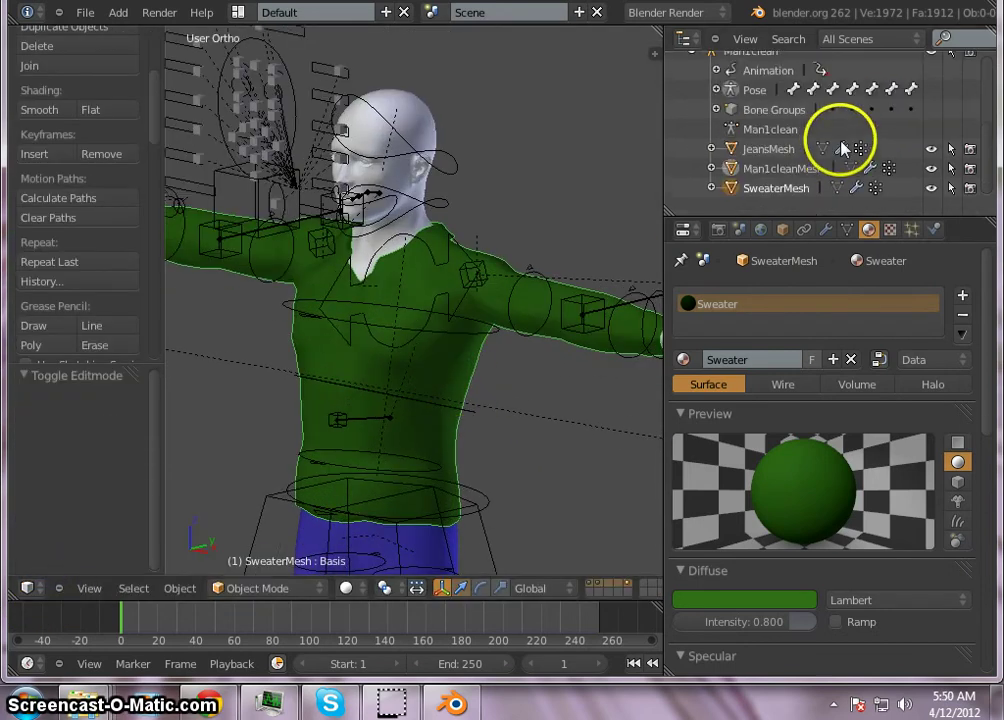
left_click(458, 366)
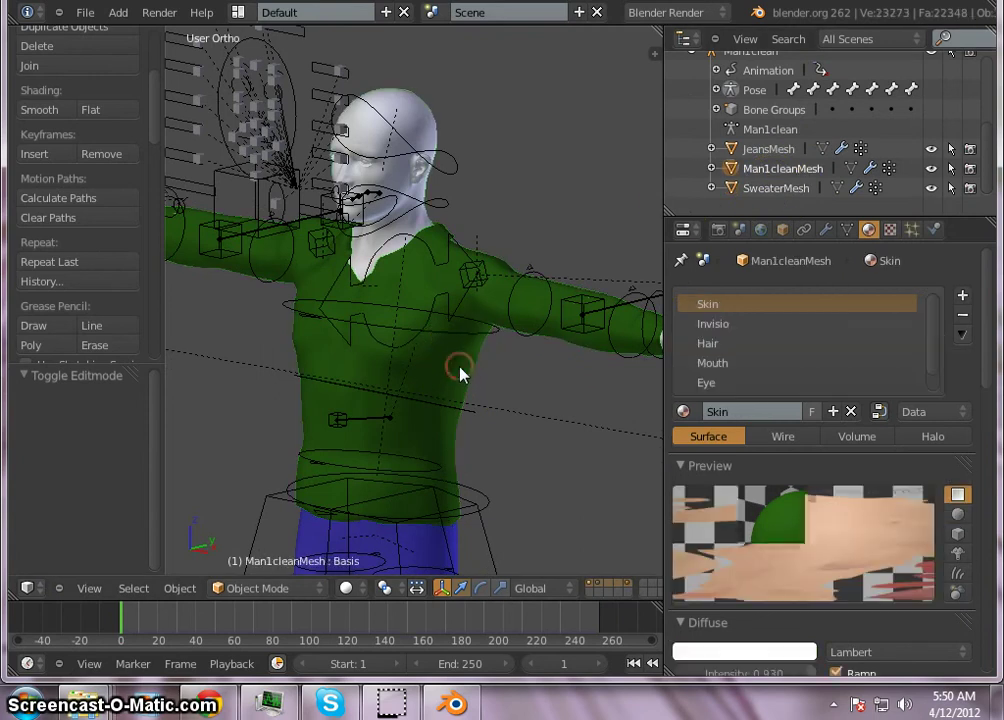
right_click(450, 369)
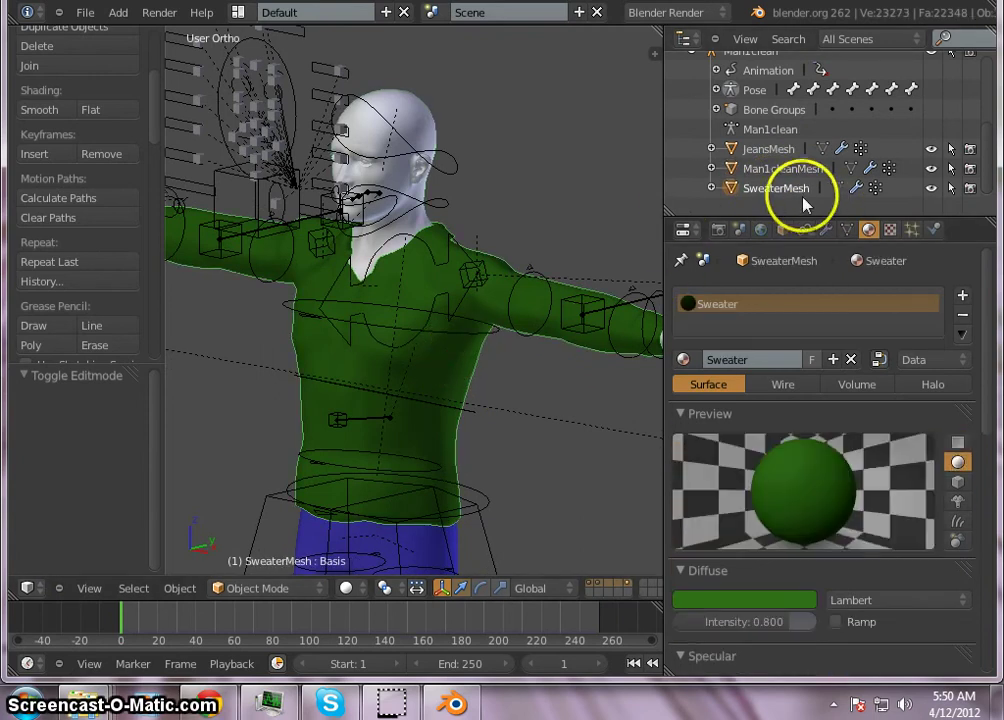
right_click(783, 188)
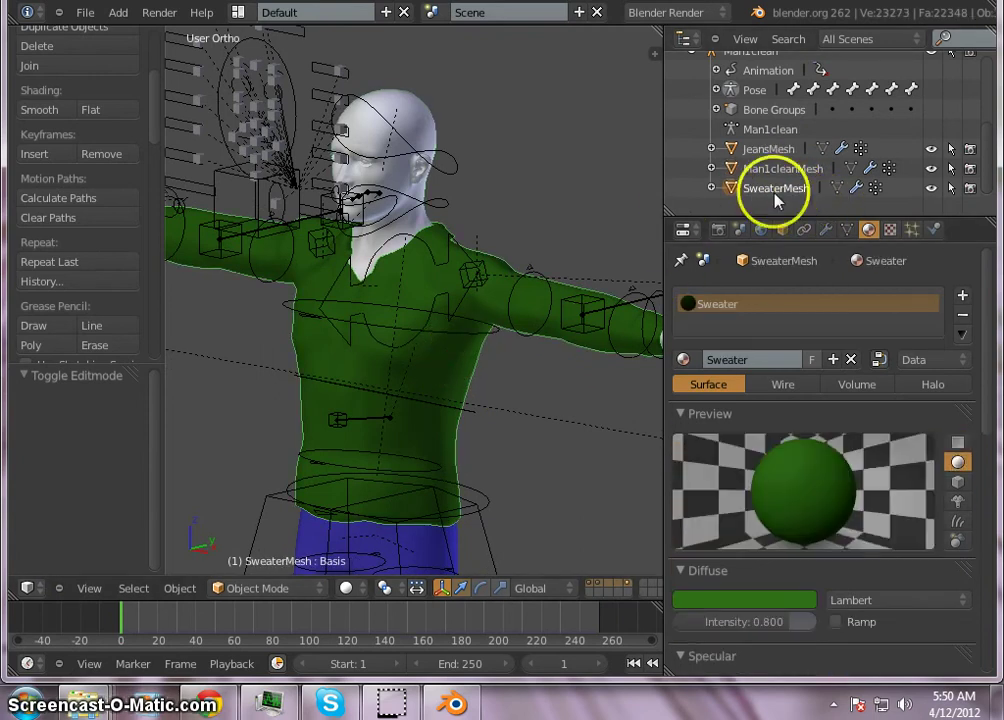
scroll(775, 170, "up", 5)
scroll(773, 175, "down", 5)
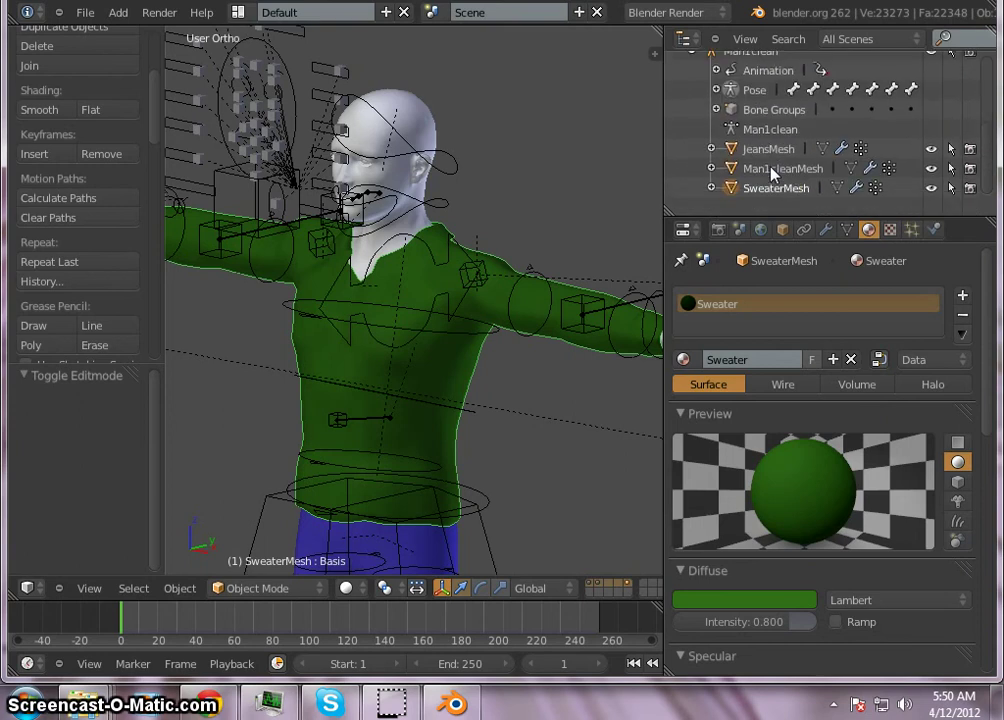
scroll(773, 150, "up", 5)
scroll(778, 128, "down", 5)
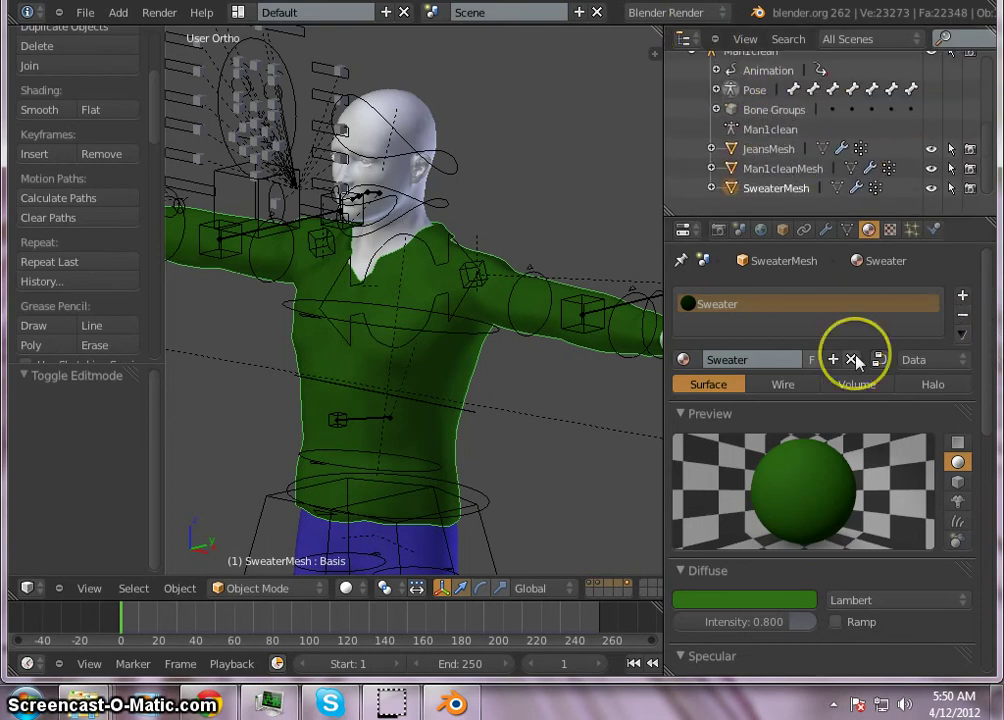
Step: Look through the Sweater material's diffuse, specular, shading and options settings
scroll(852, 354, "down", 8)
scroll(857, 364, "down", 5)
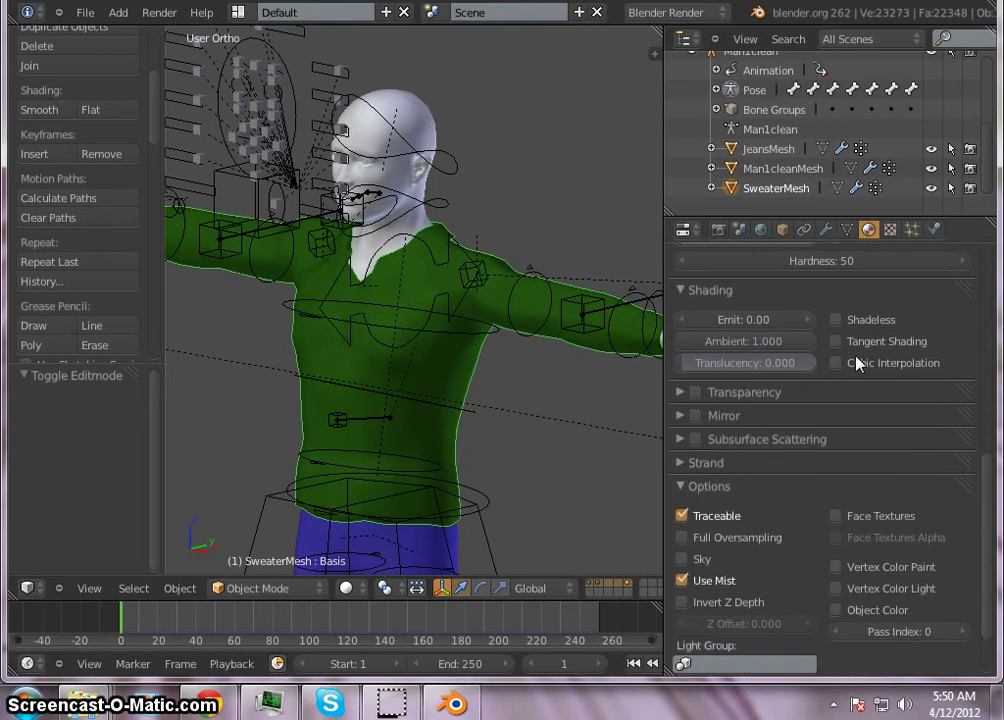
scroll(857, 364, "up", 1)
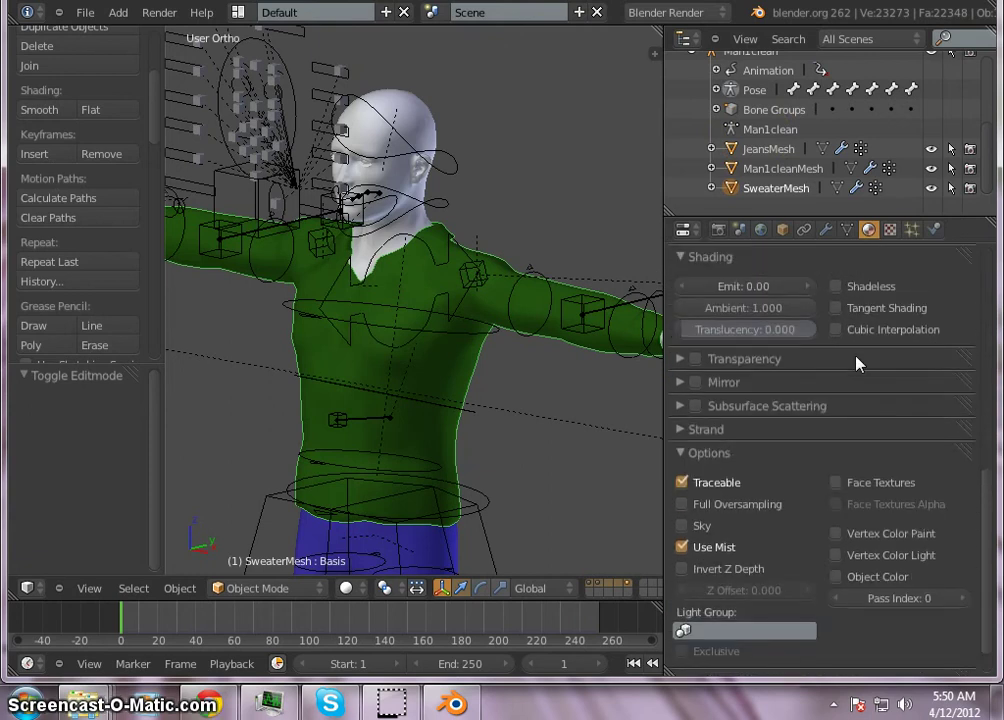
scroll(857, 364, "up", 2)
scroll(857, 364, "up", 5)
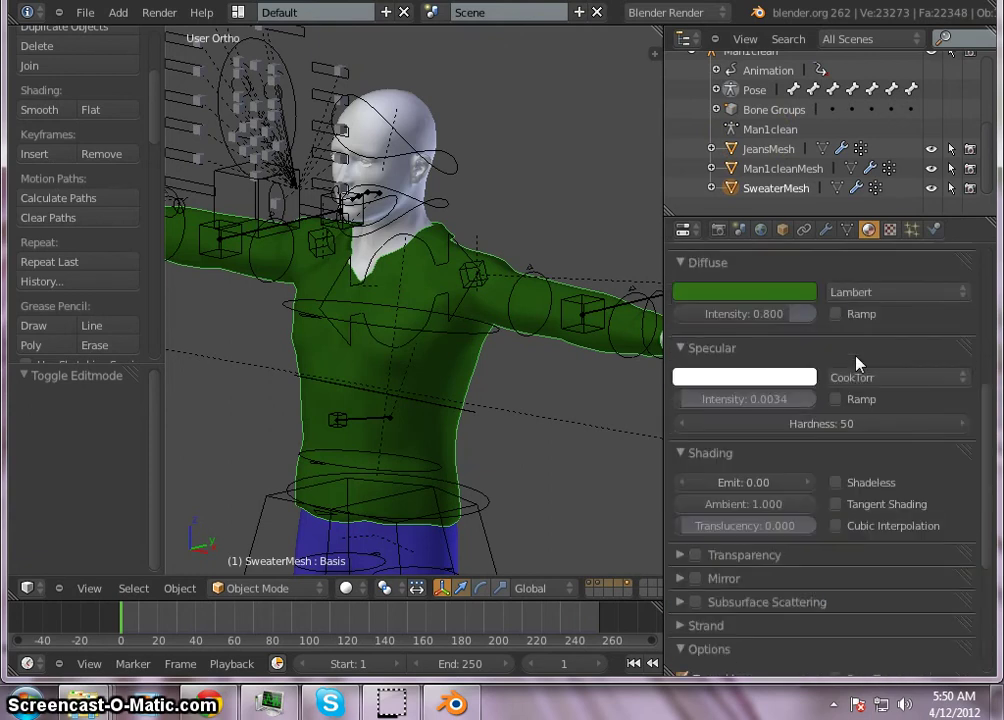
scroll(857, 364, "up", 4)
scroll(857, 364, "up", 2)
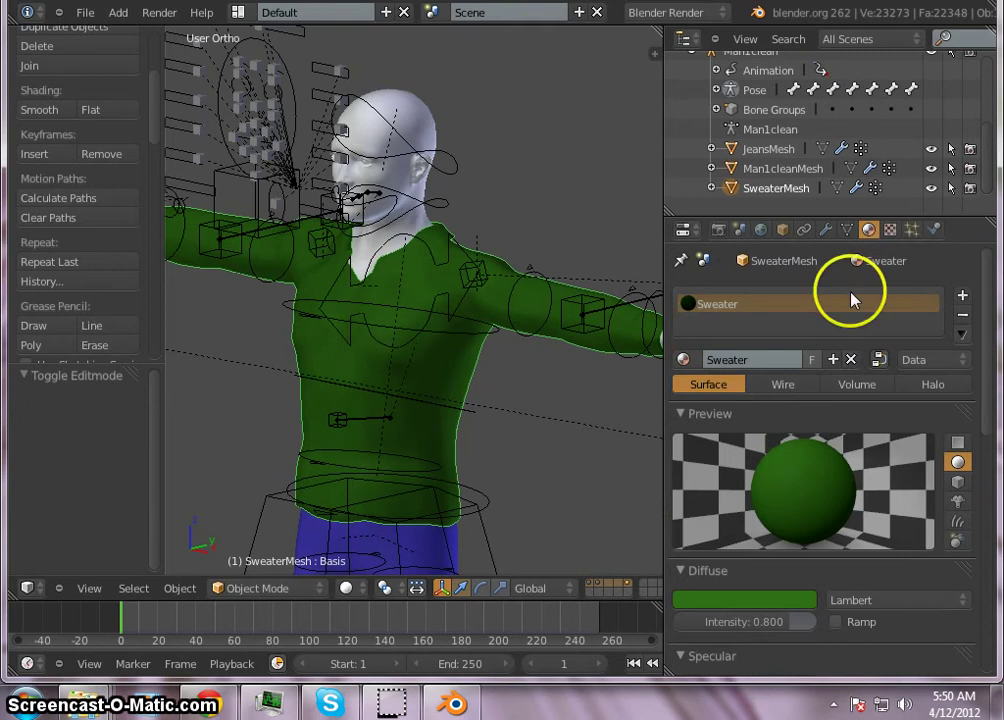
Step: Look through the sweater mesh's data settings, including its vertex groups, shape keys and UV maps
left_click(846, 230)
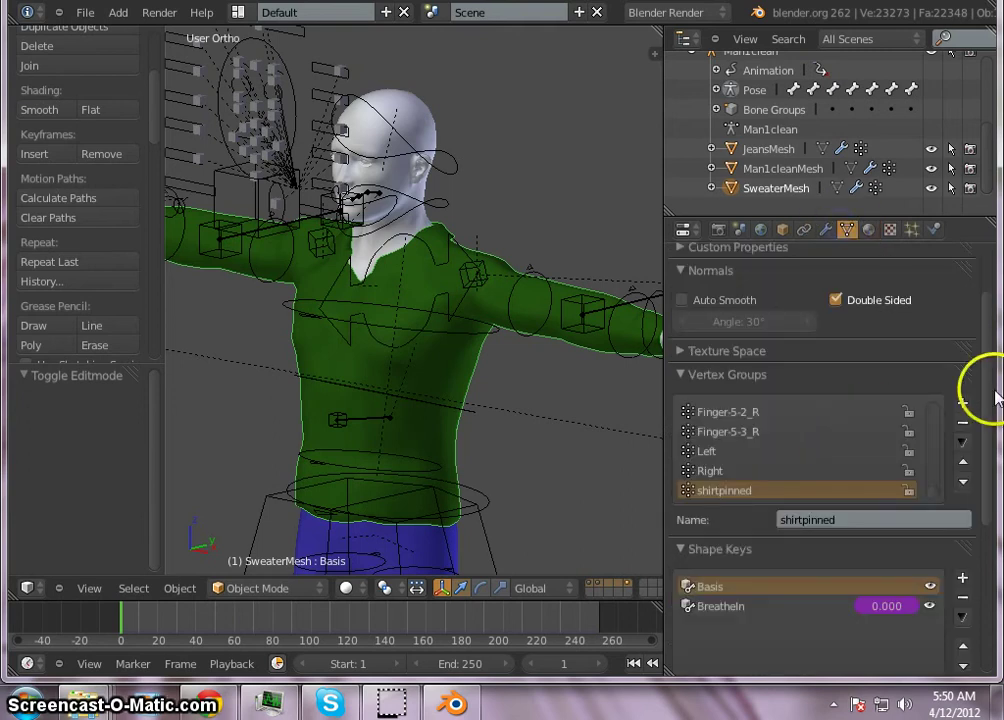
scroll(977, 400, "down", 5)
scroll(977, 400, "down", 2)
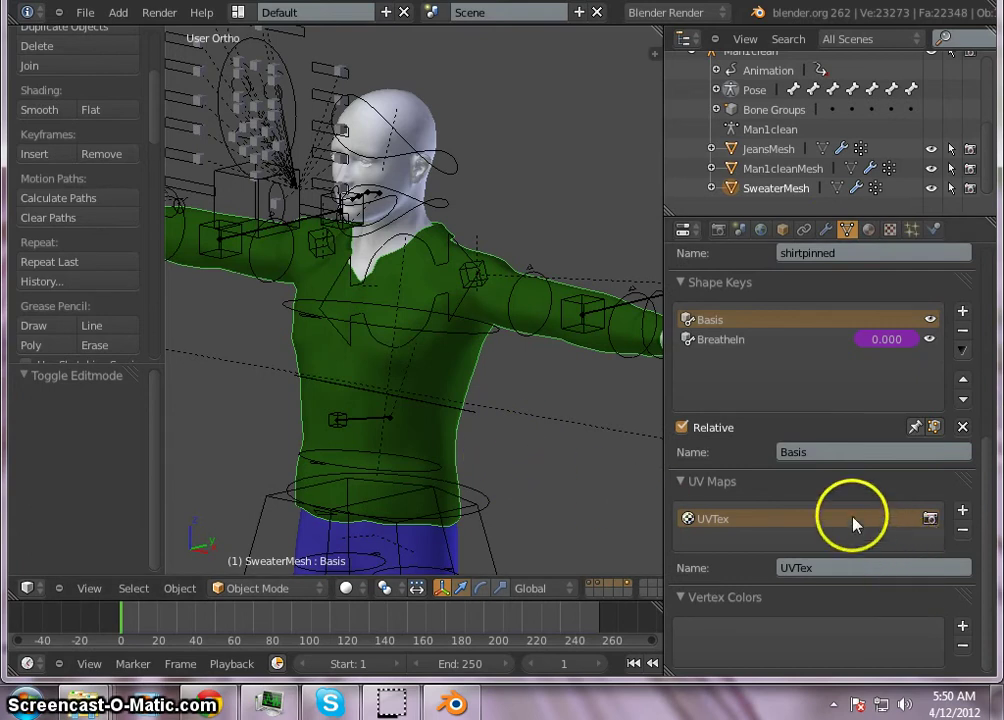
scroll(850, 532, "up", 2)
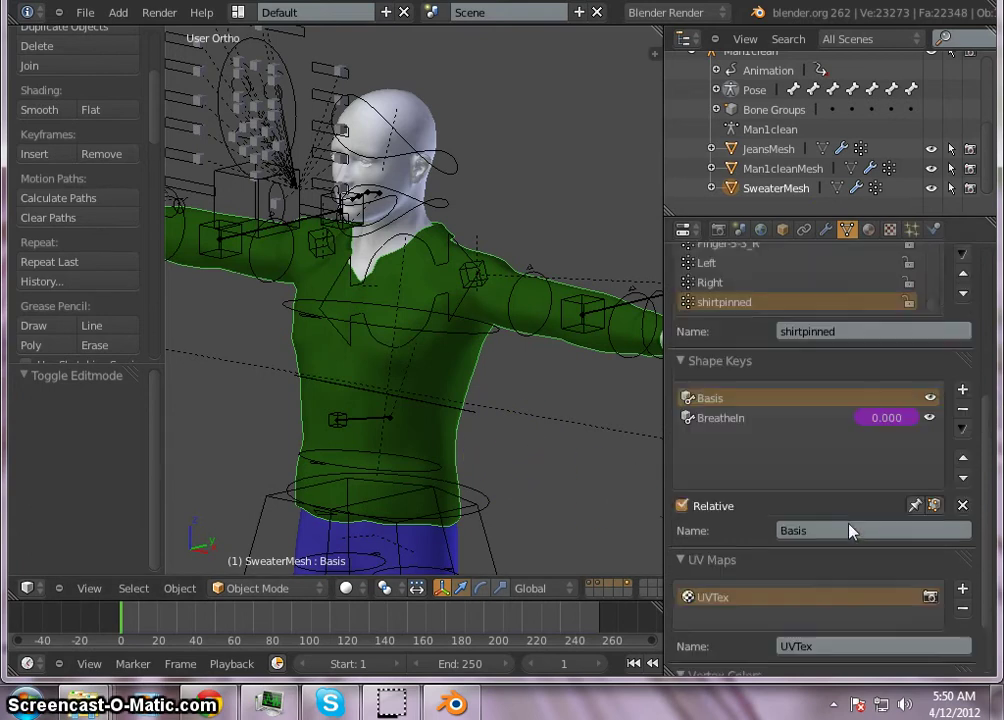
scroll(850, 532, "up", 4)
scroll(850, 532, "up", 2)
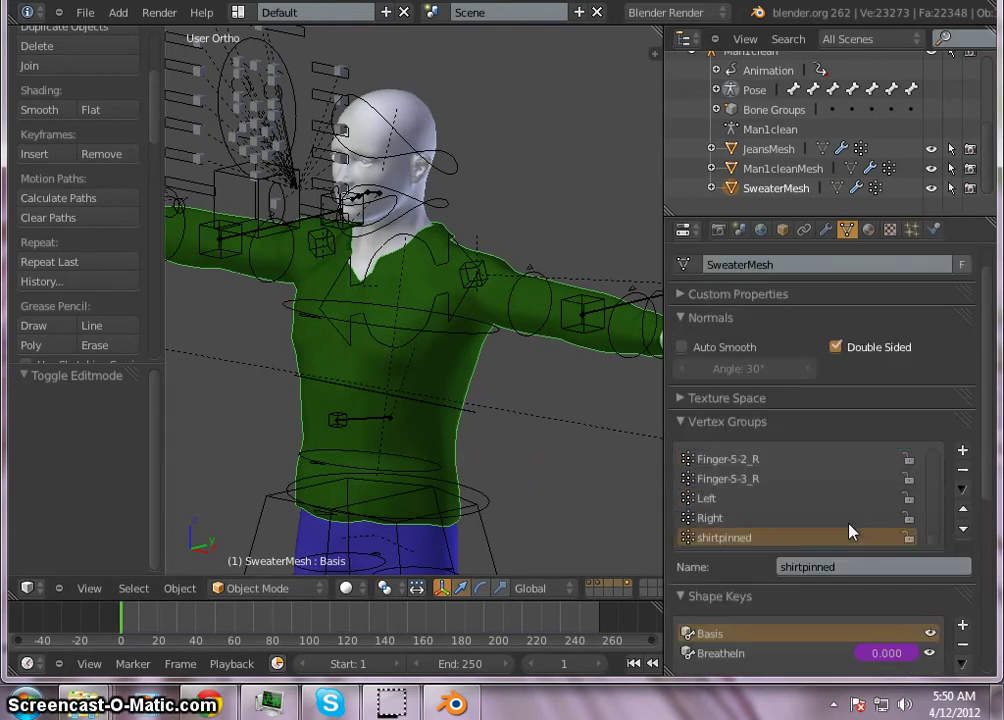
scroll(850, 520, "up", 3)
scroll(967, 385, "up", 1)
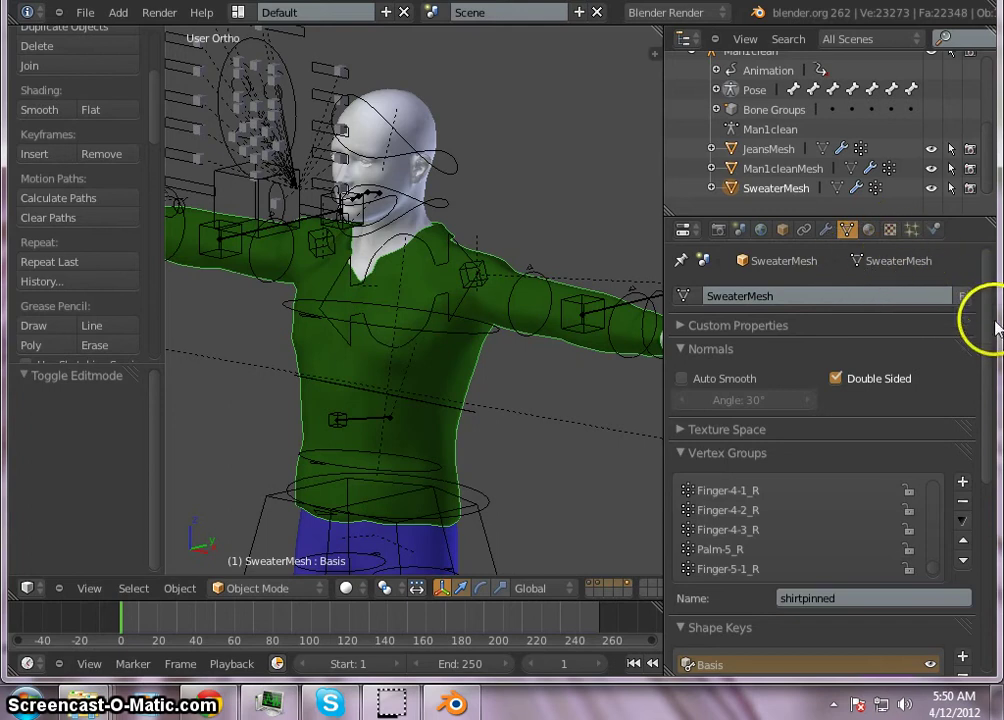
scroll(977, 338, "down", 5)
scroll(977, 340, "down", 4)
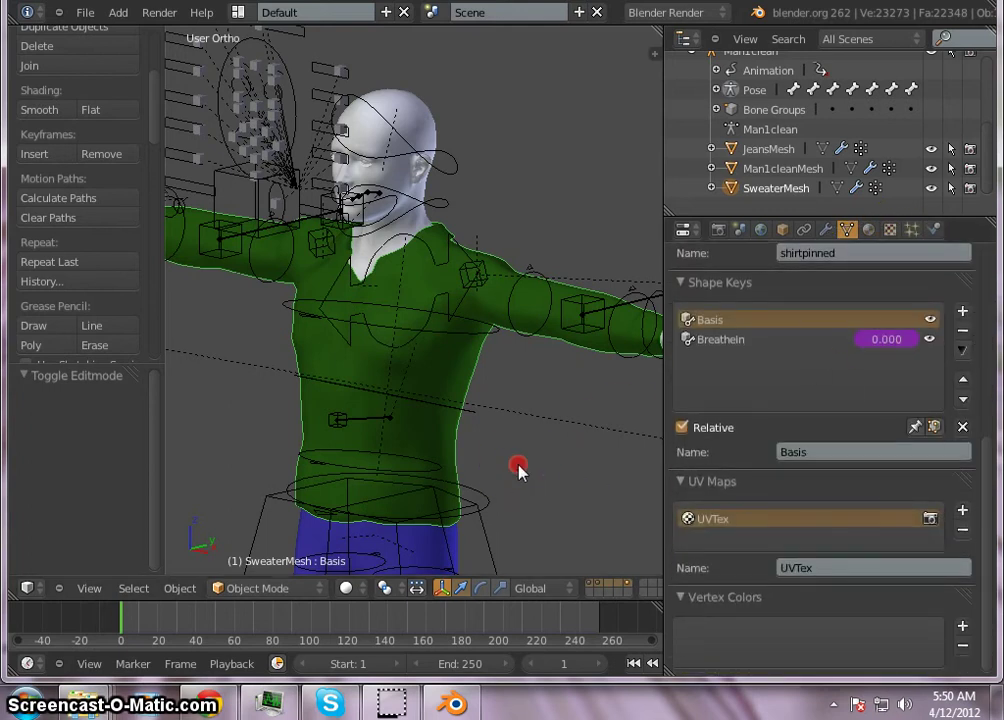
Step: Examine the sweater in the 3D view from closer and farther away around the chest and sleeves
mouse_move(518, 466)
middle_mouse_down()
mouse_move(645, 381)
mouse_move(500, 503)
mouse_move(562, 471)
mouse_move(463, 497)
mouse_move(569, 475)
mouse_move(540, 475)
mouse_move(576, 477)
mouse_move(175, 457)
mouse_move(294, 441)
mouse_move(529, 471)
middle_mouse_up()
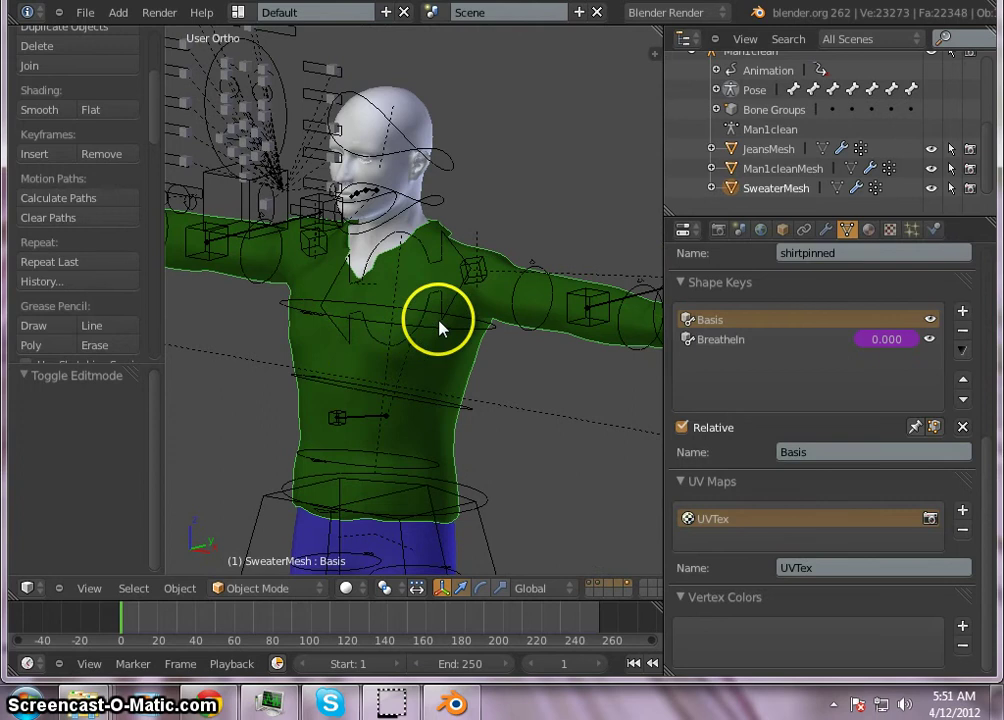
scroll(430, 335, "down", 4)
scroll(420, 334, "up", 4)
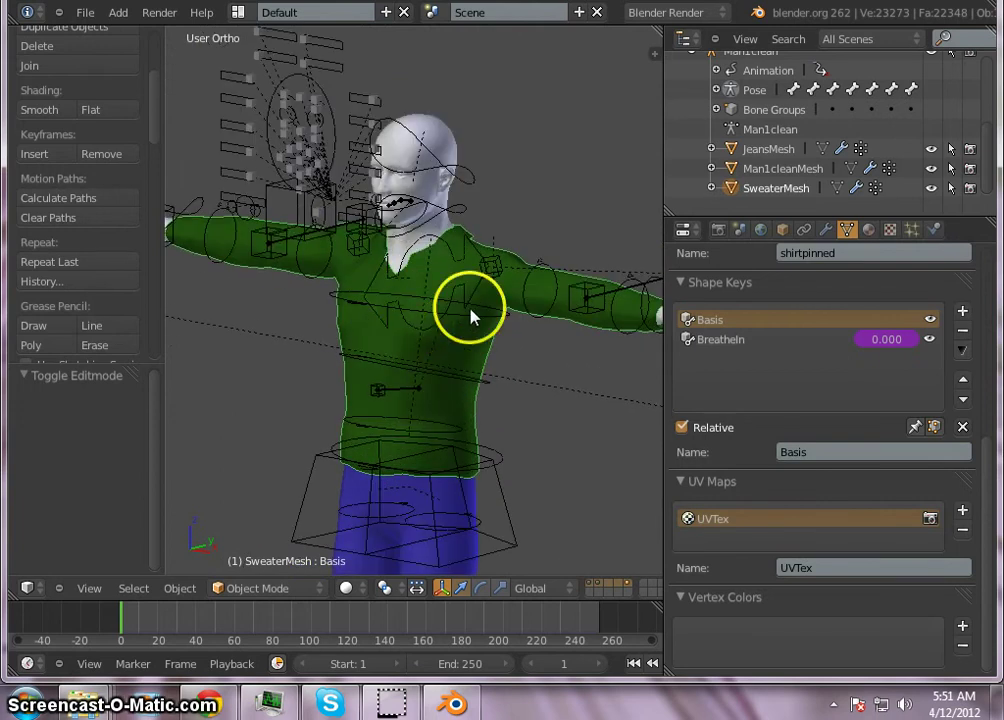
scroll(470, 315, "down", 1)
scroll(470, 315, "up", 5)
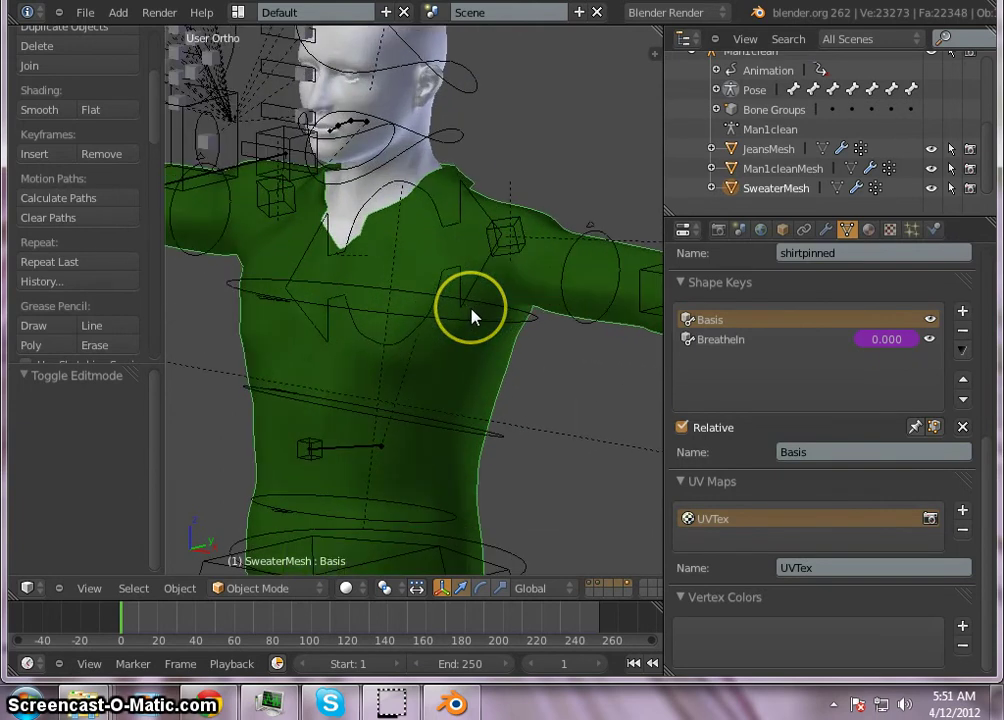
scroll(470, 318, "down", 4)
scroll(455, 345, "up", 4)
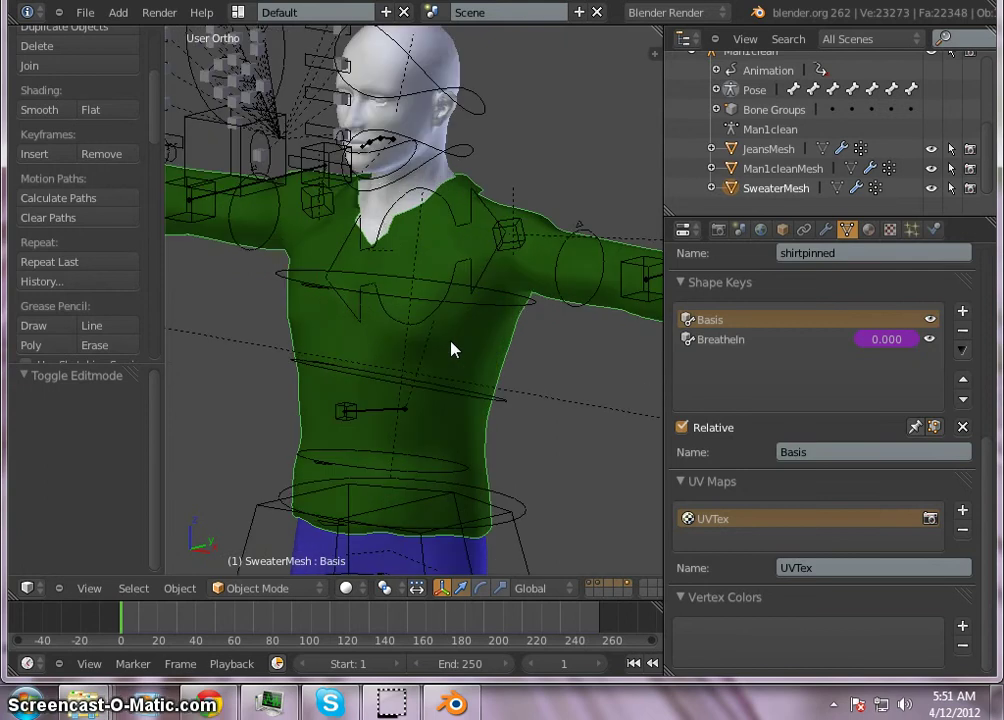
scroll(453, 348, "down", 5)
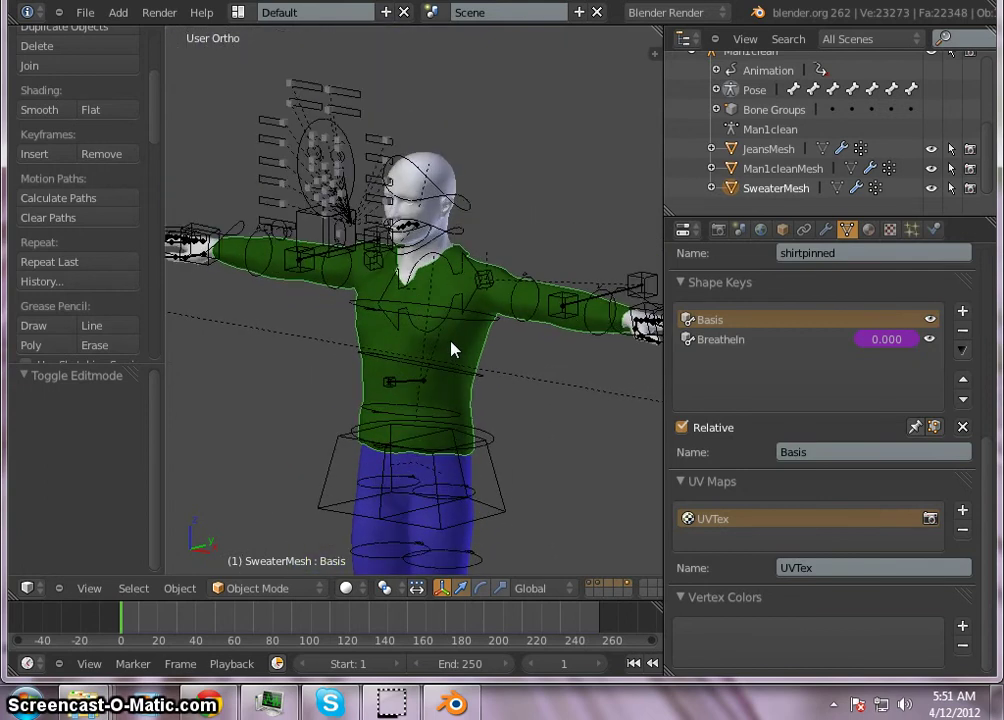
Step: Bring back the Sweater material's diffuse, specular and shading settings beside a slightly turned view of the character
left_click(869, 231)
scroll(925, 368, "down", 5)
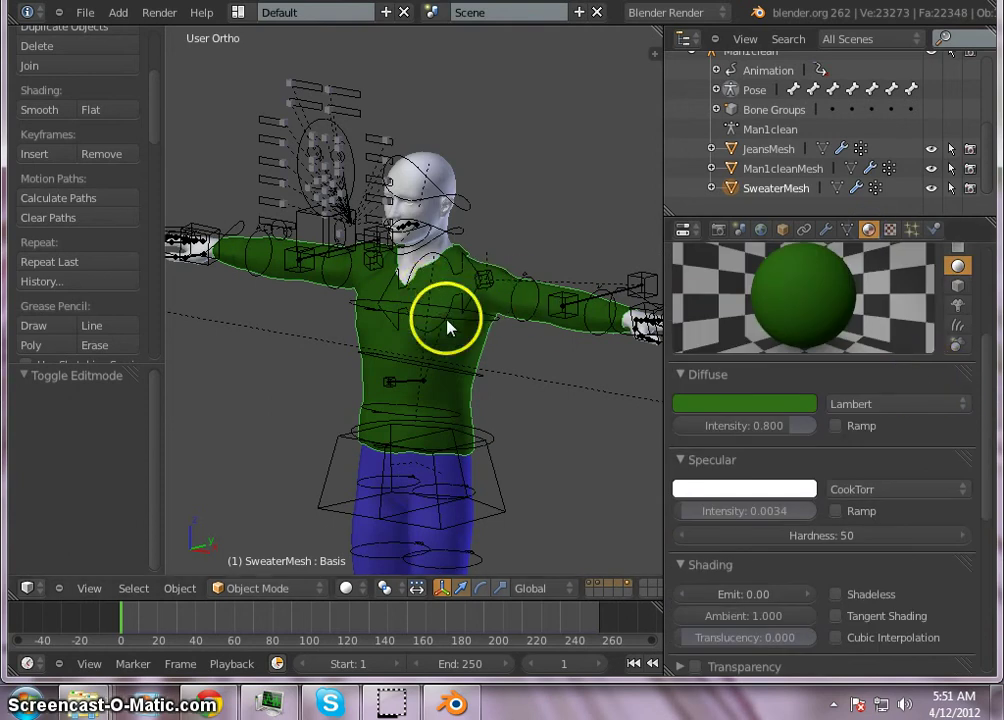
left_click(307, 369)
mouse_move(307, 369)
middle_mouse_down()
mouse_move(475, 361)
mouse_move(289, 365)
mouse_move(247, 379)
mouse_move(260, 372)
mouse_move(307, 392)
middle_mouse_up()
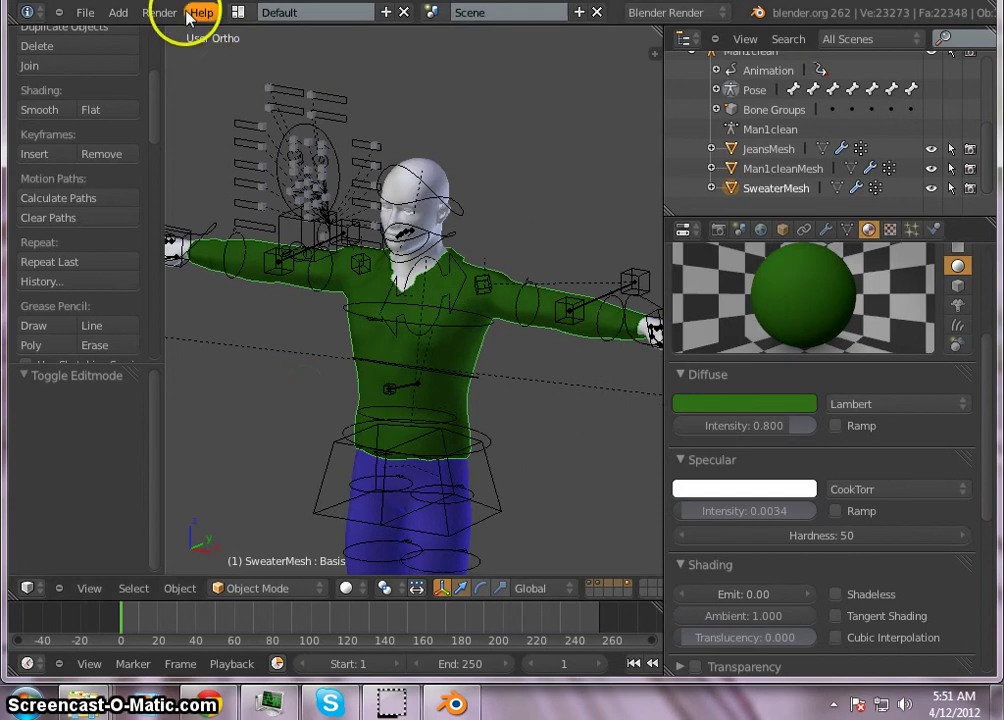
Step: Save the current file and quit the program
left_click(86, 13)
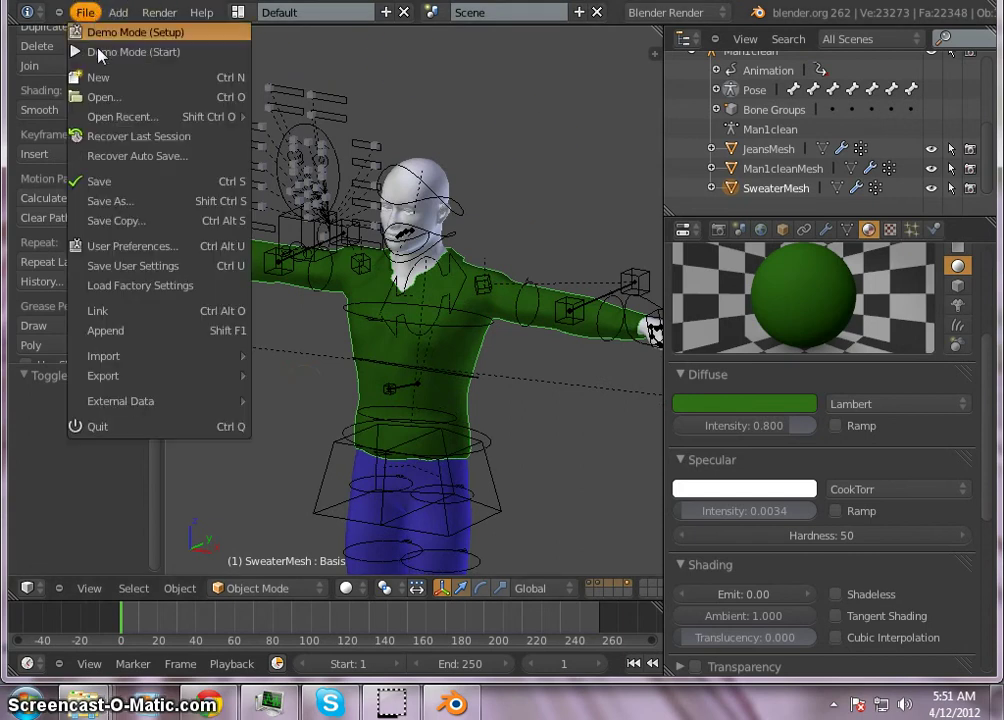
left_click(123, 188)
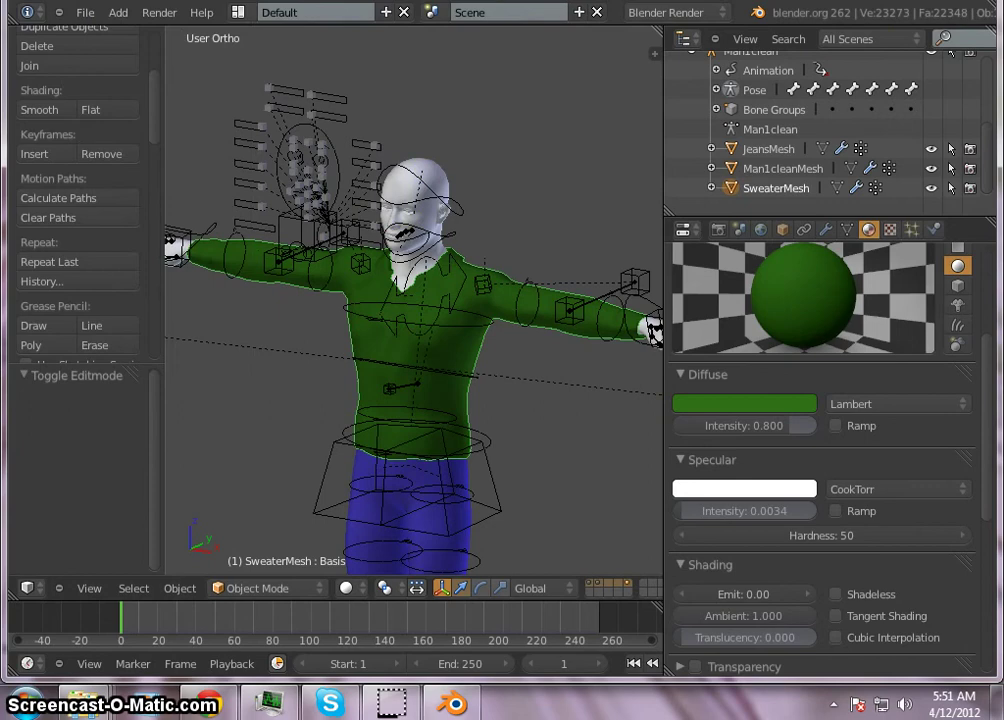
key("ctrl+q")
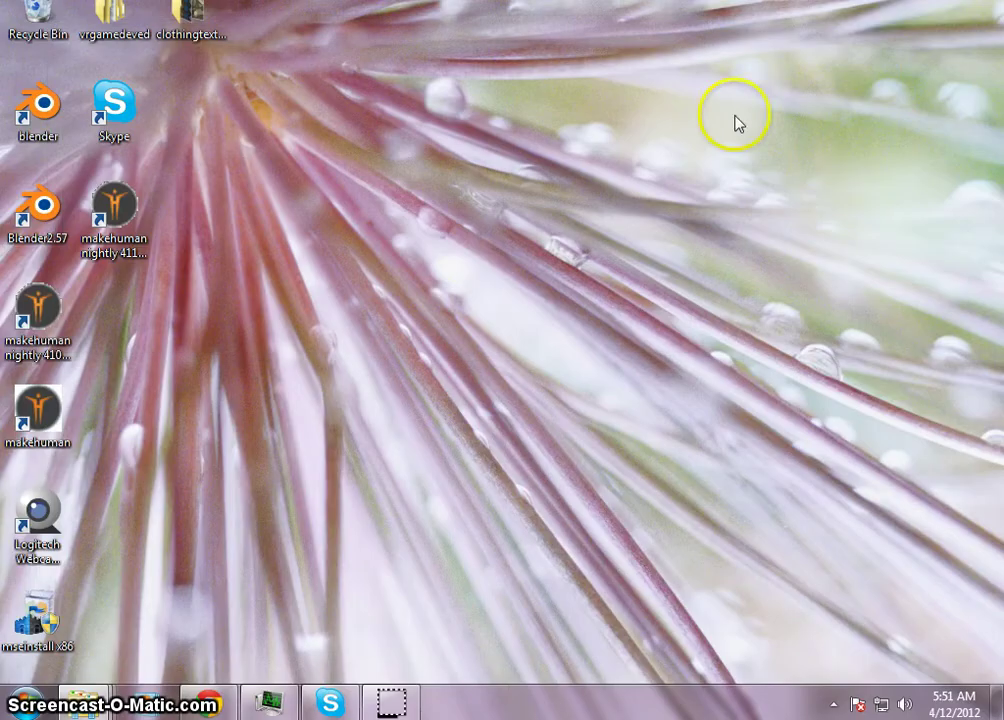
Step: Switch to Chrome and highlight the vrealitygames.com address of the open website
left_click(210, 702)
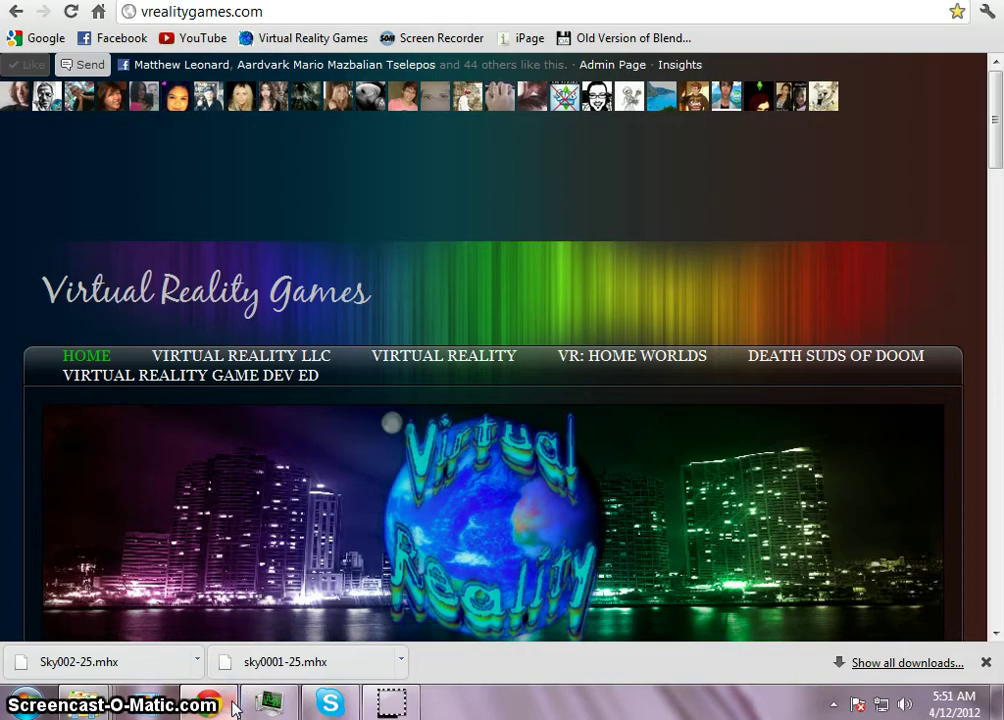
left_click(321, 13)
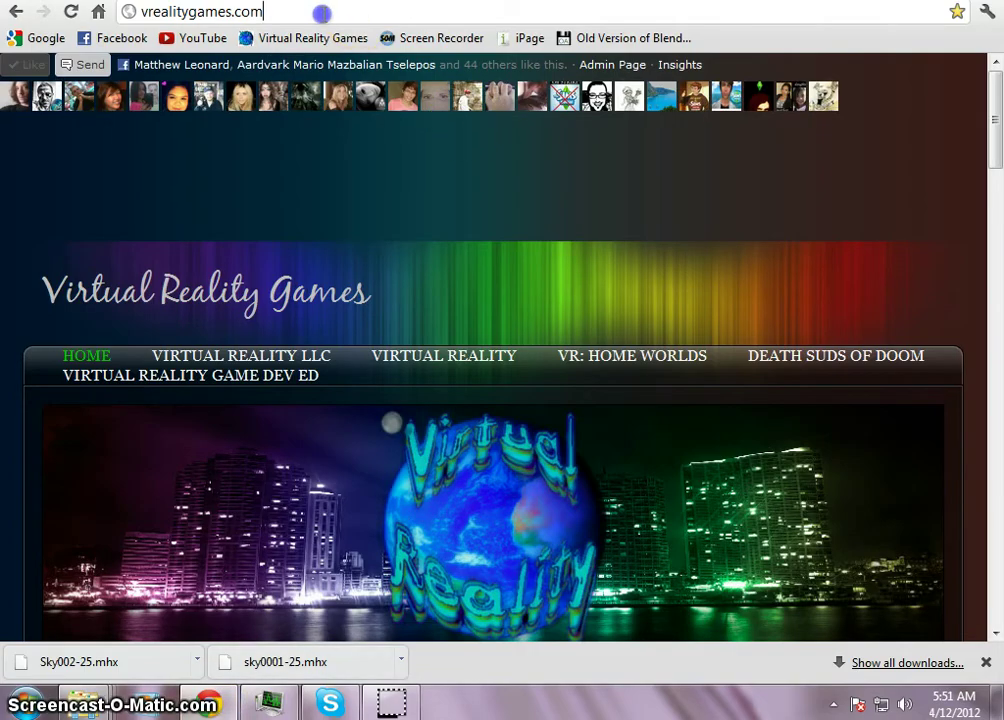
left_click_drag(321, 13, 88, 13)
left_click(302, 20)
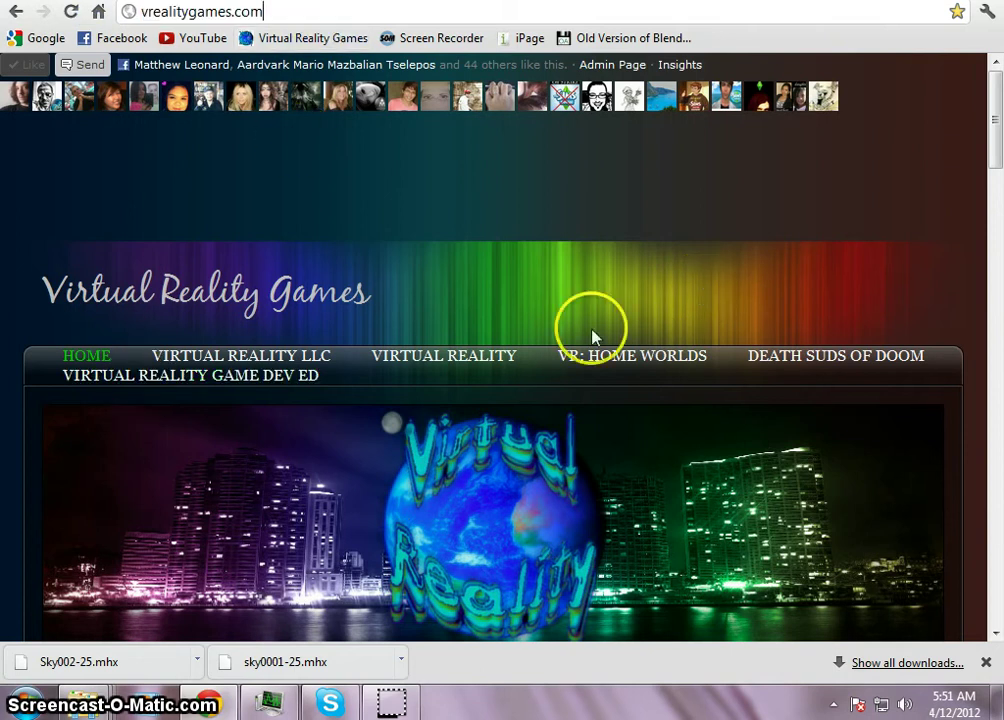
Step: Open the site's Virtual Reality Game Dev Ed page and locate the Free Clothing Textures.rar download
scroll(258, 385, "down", 2)
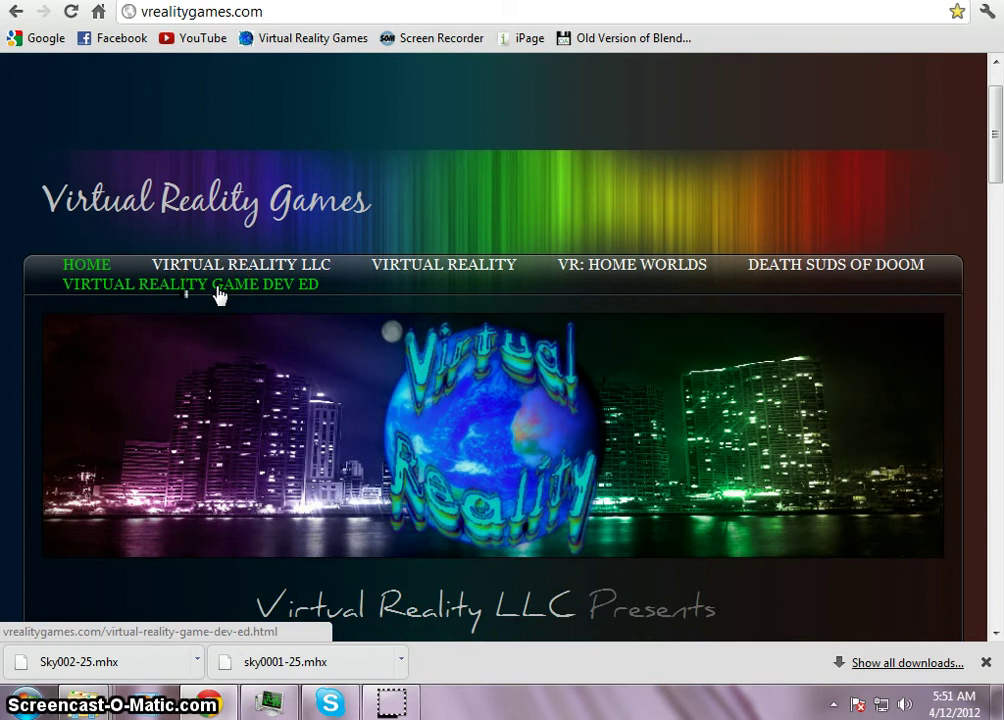
scroll(772, 272, "down", 4)
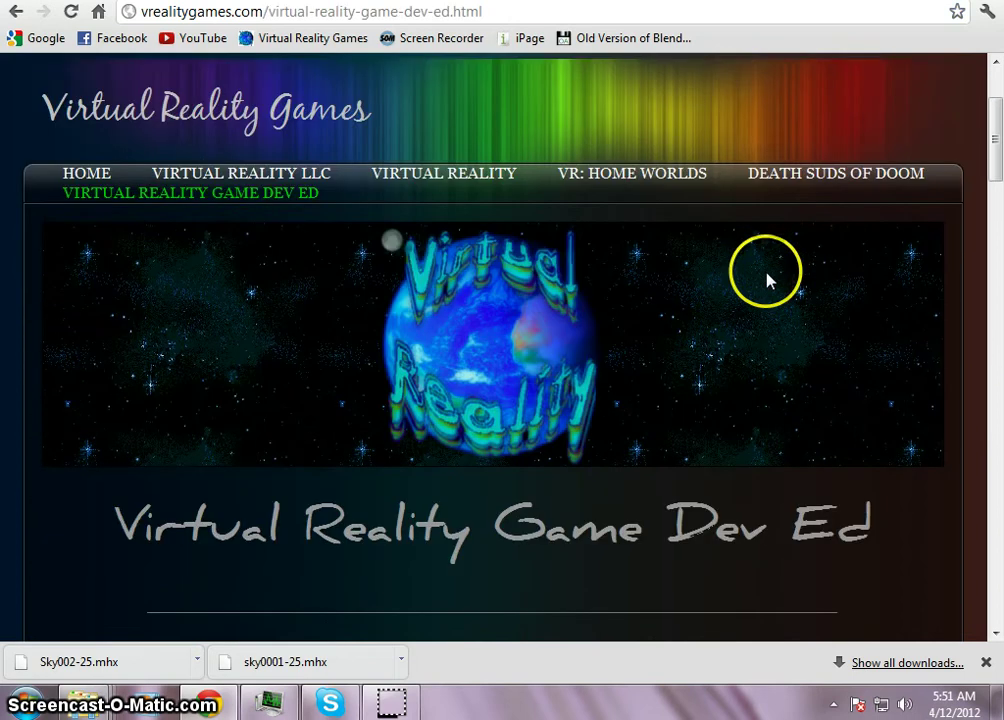
left_click_drag(993, 152, 997, 546)
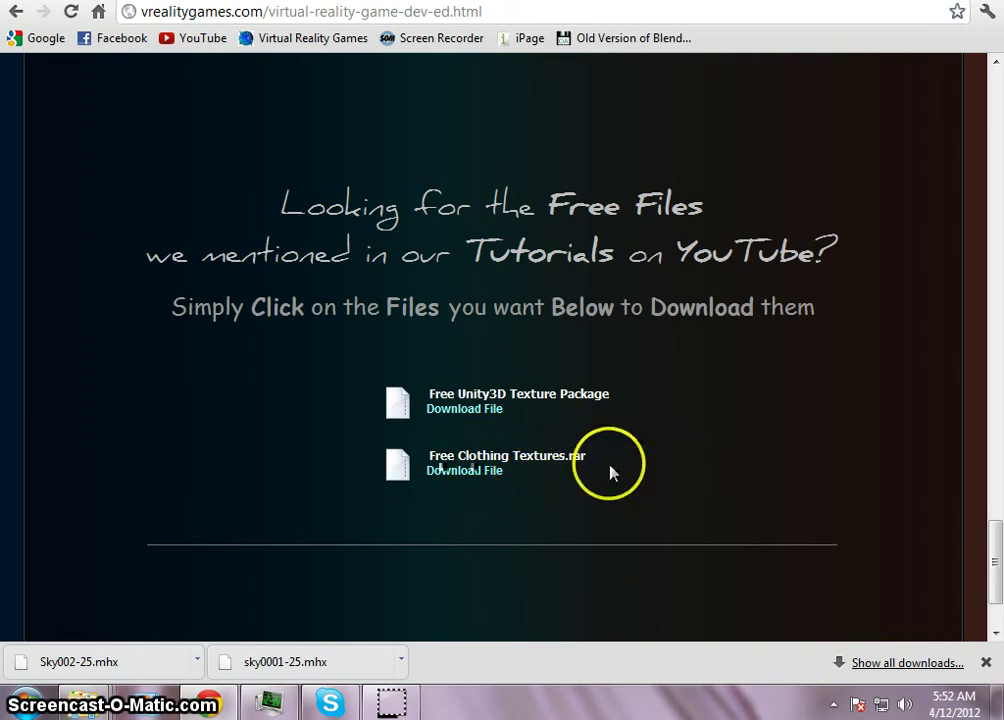
Step: Open the Death Suds of Doom page and look over the Level 1 game and wrar390.exe downloads
left_click_drag(999, 598, 997, 118)
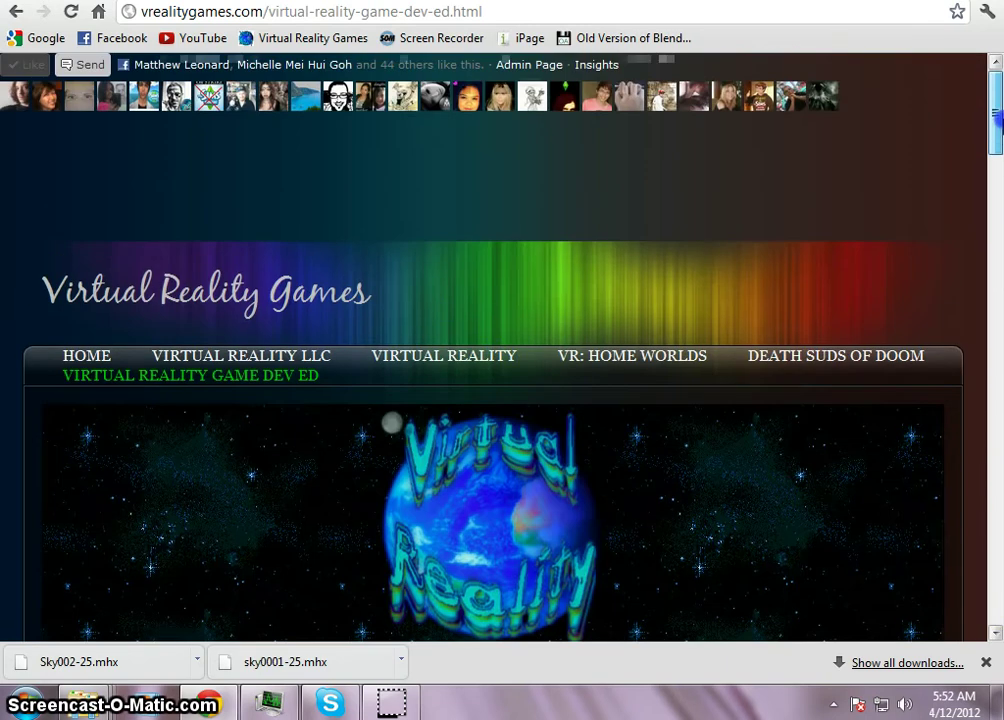
left_click(912, 368)
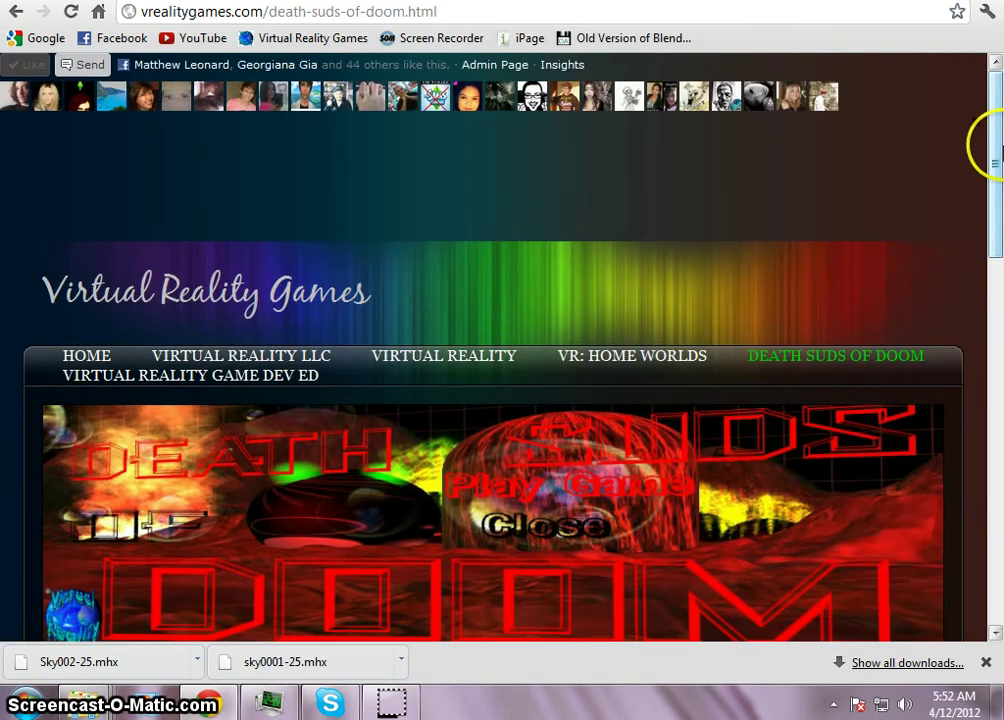
left_click_drag(988, 146, 997, 470)
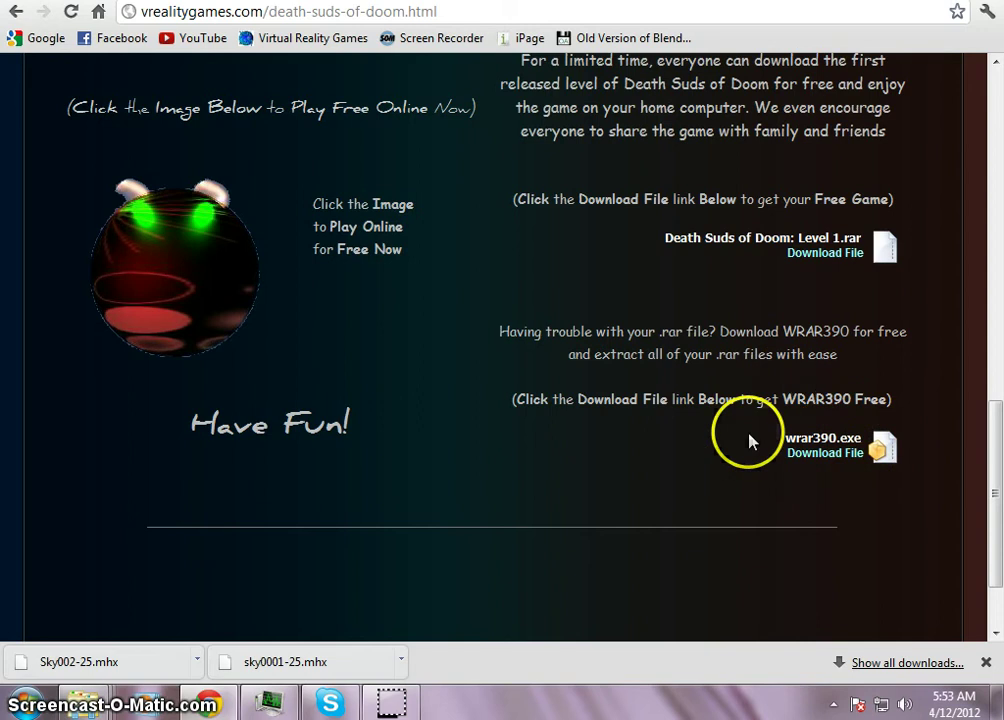
scroll(868, 440, "up", 1)
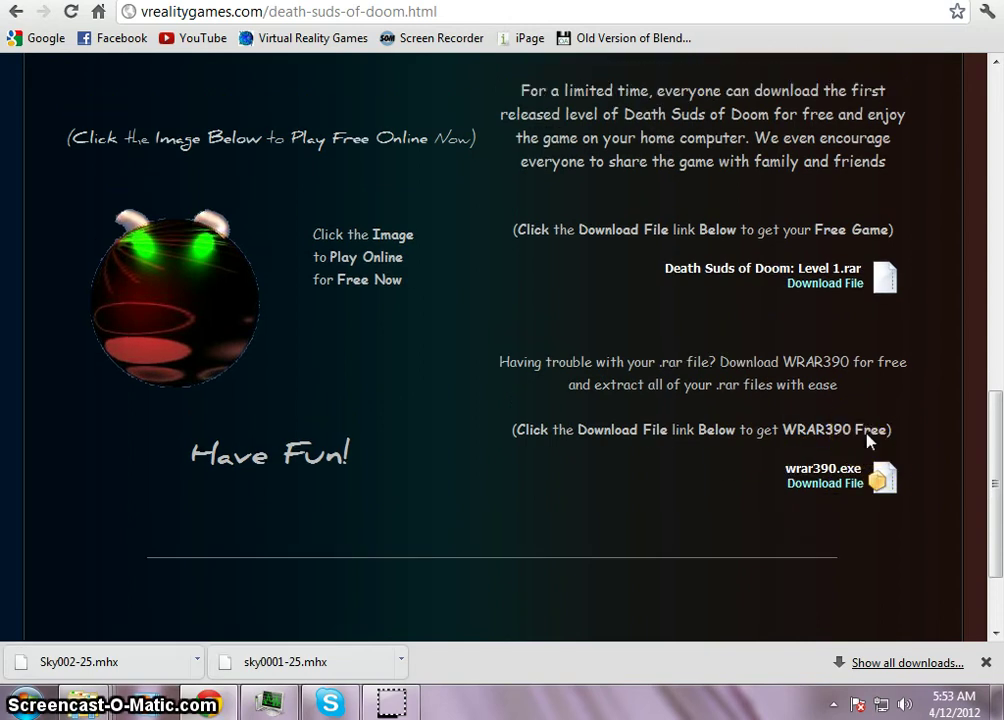
scroll(868, 440, "up", 2)
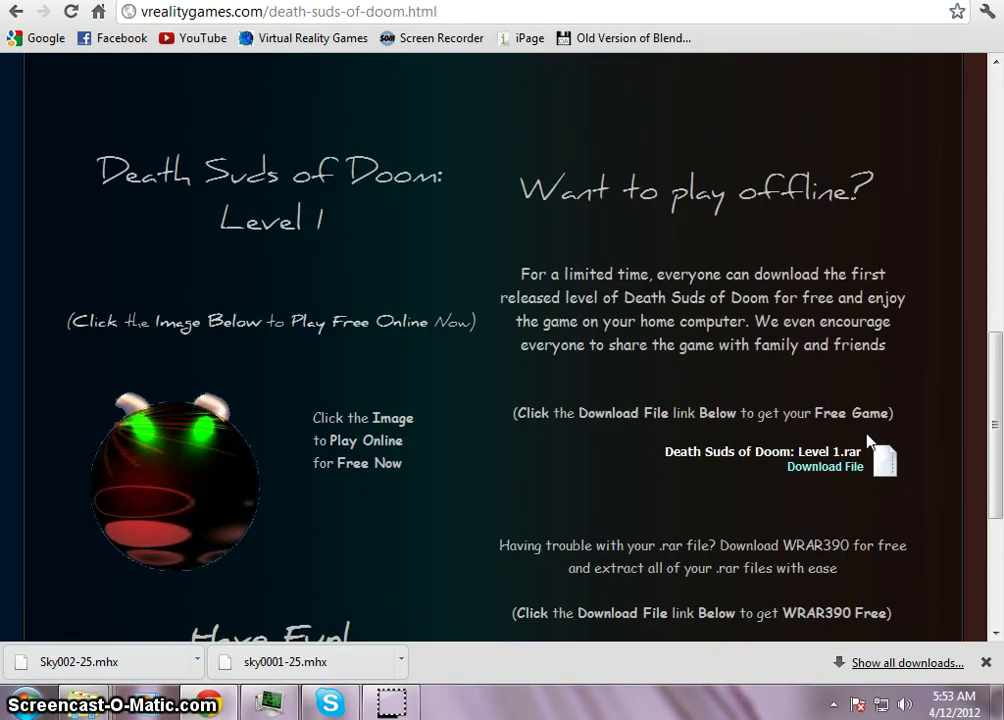
scroll(866, 434, "up", 3)
left_click_drag(993, 303, 998, 421)
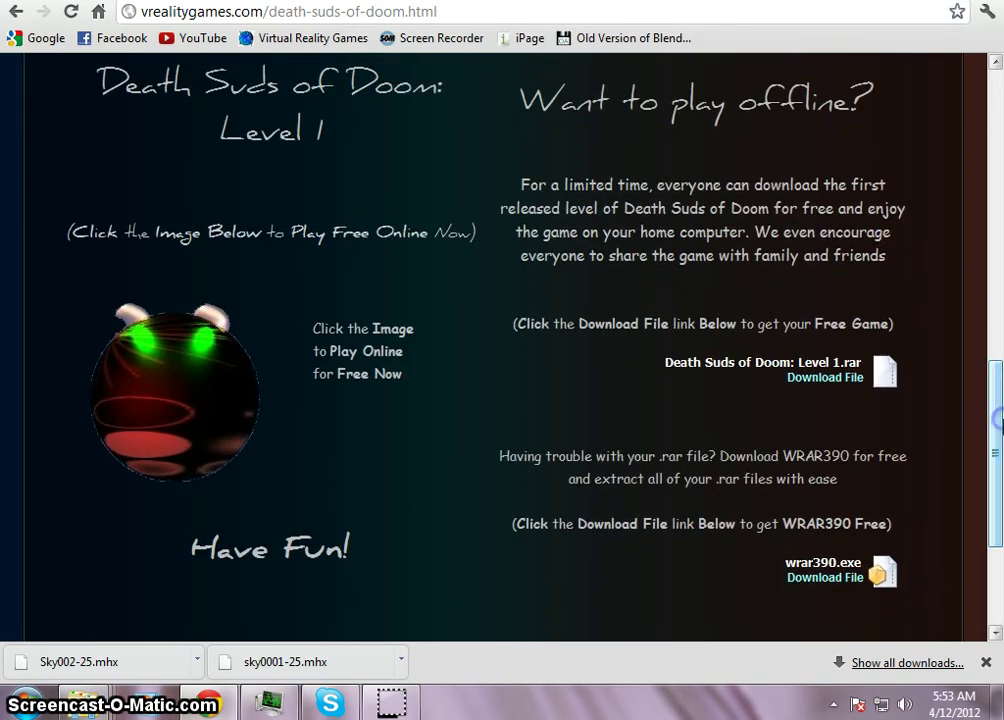
Step: Open the online version of Death Suds of Doom: Level 1 and look over its Unity Web Player page
left_click(167, 396)
scroll(701, 240, "down", 6)
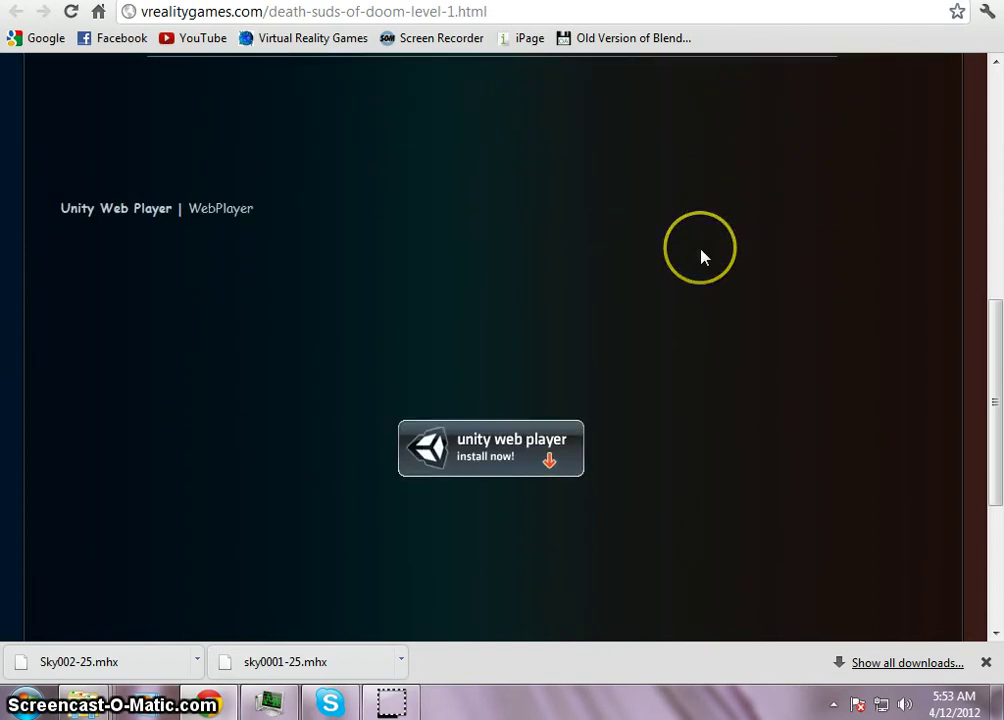
scroll(701, 257, "down", 3)
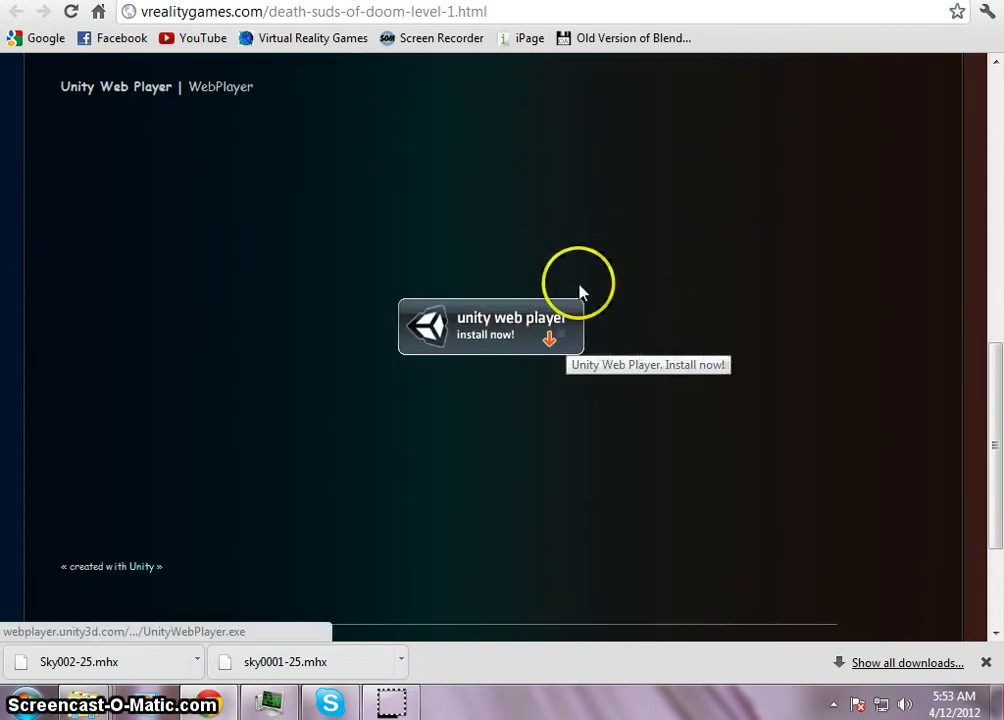
scroll(634, 292, "up", 6)
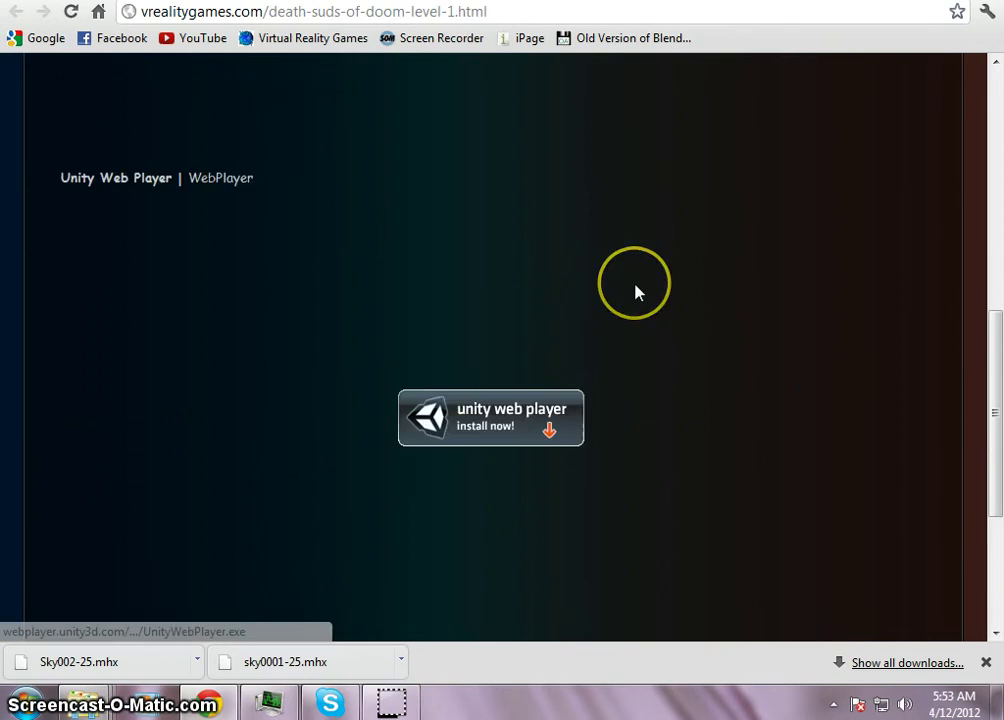
scroll(635, 285, "up", 1)
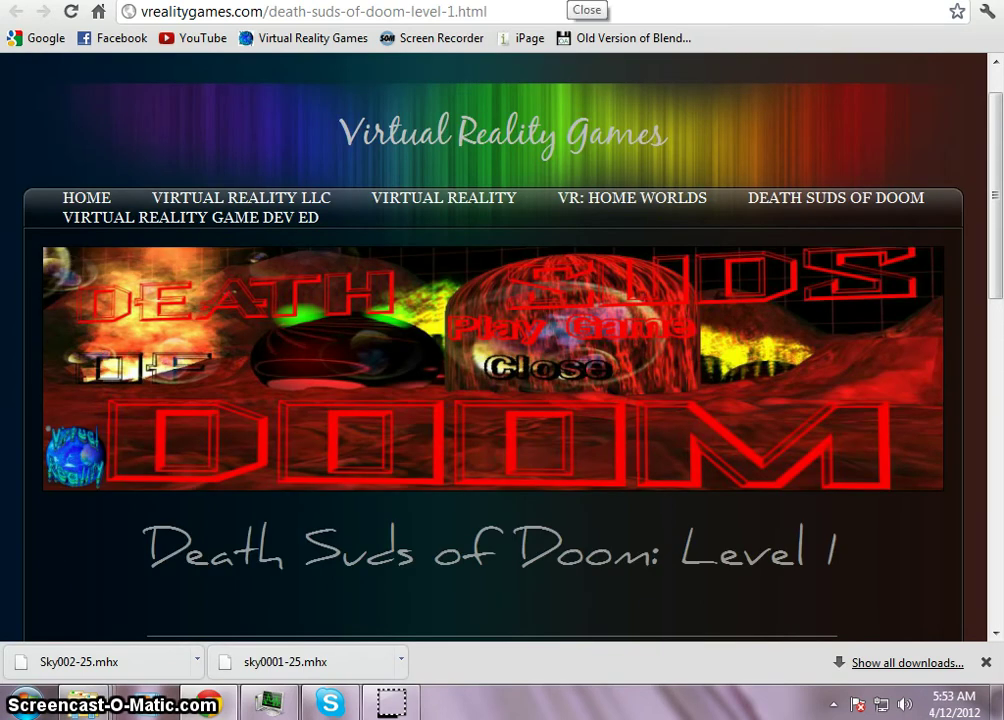
Step: Close the Level 1 page and locate the offline Death Suds of Doom: Level 1.rar download
left_click(568, 0)
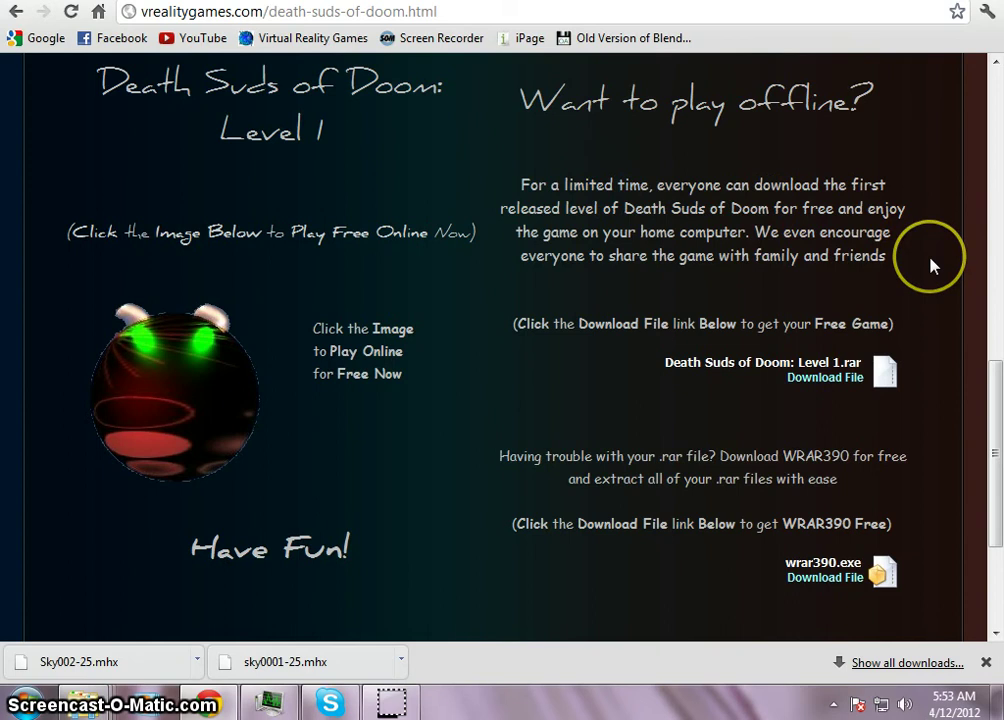
scroll(930, 265, "down", 1)
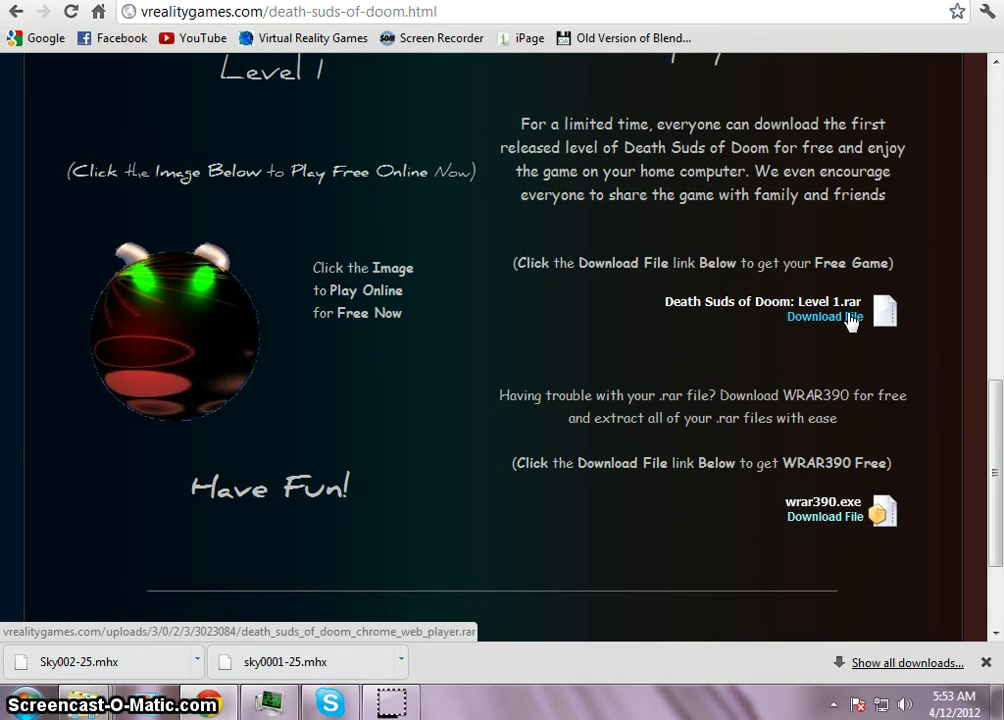
scroll(905, 312, "up", 3)
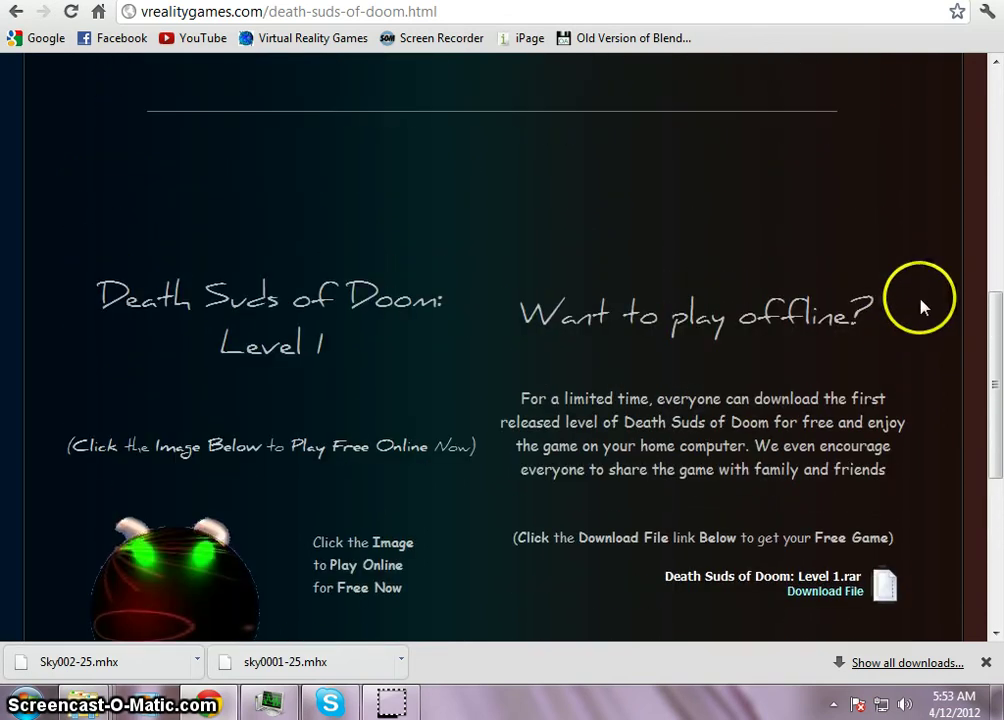
Step: Return to the Virtual Reality Game Dev Ed page and locate the Free Unity3D Texture Package and Free Clothing Textures.rar downloads
left_click_drag(997, 383, 997, 150)
scroll(997, 118, "down", 1)
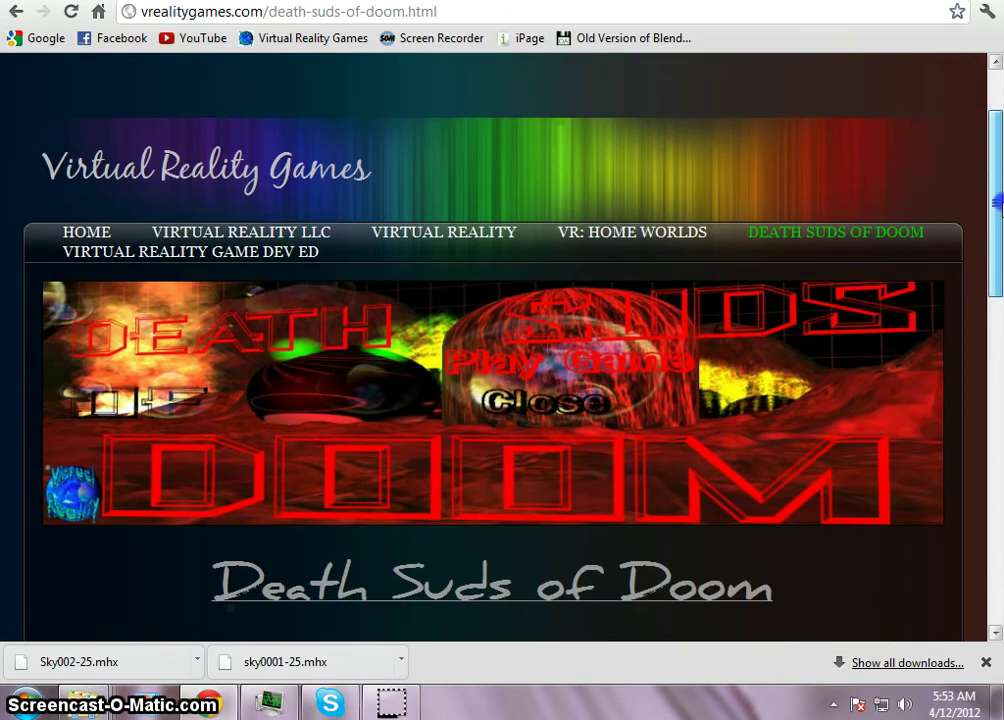
left_click(185, 254)
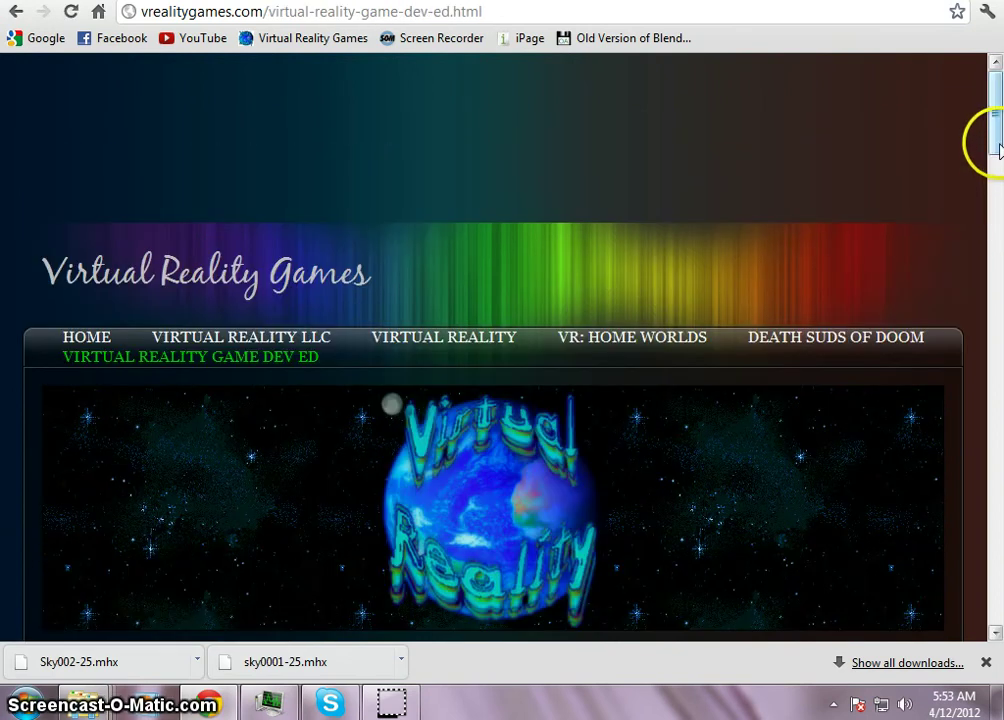
left_click_drag(997, 146, 998, 628)
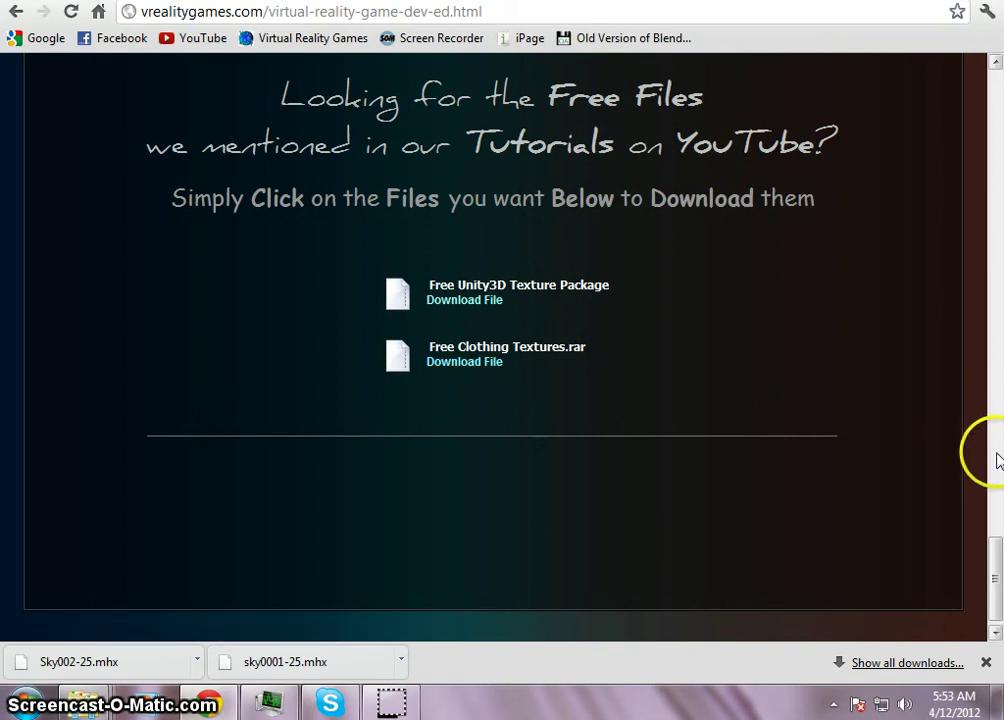
left_click_drag(997, 566, 997, 100)
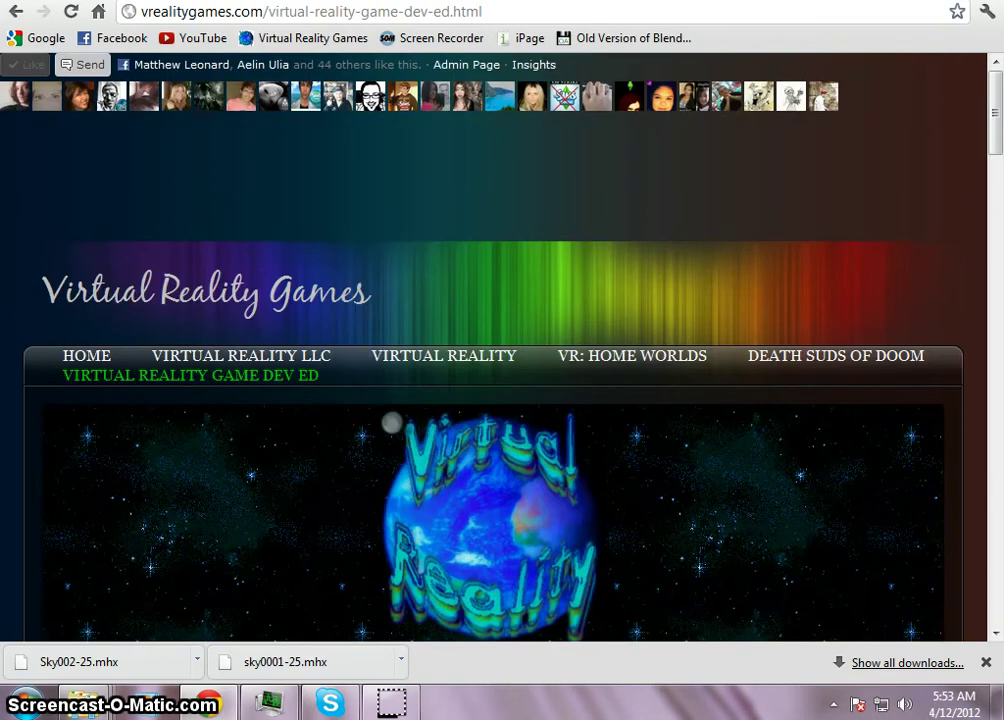
Step: Open the clothingtextures folder on the desktop, look through its fabric textures from camouflage to tiedye, and minimize the folder window
key("super+d")
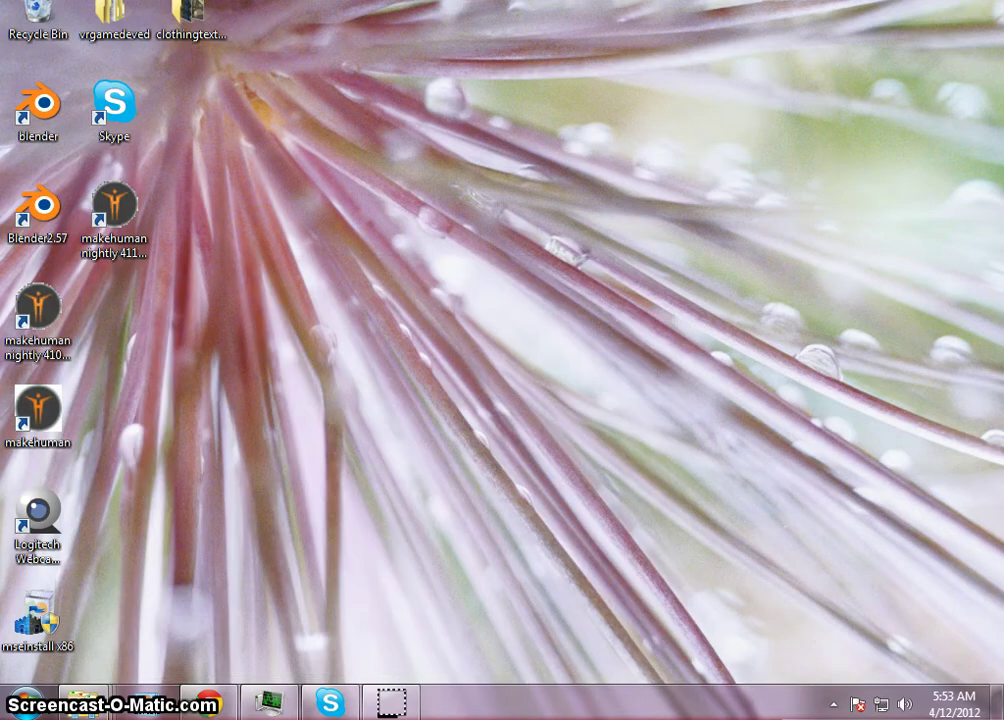
double_click(188, 15)
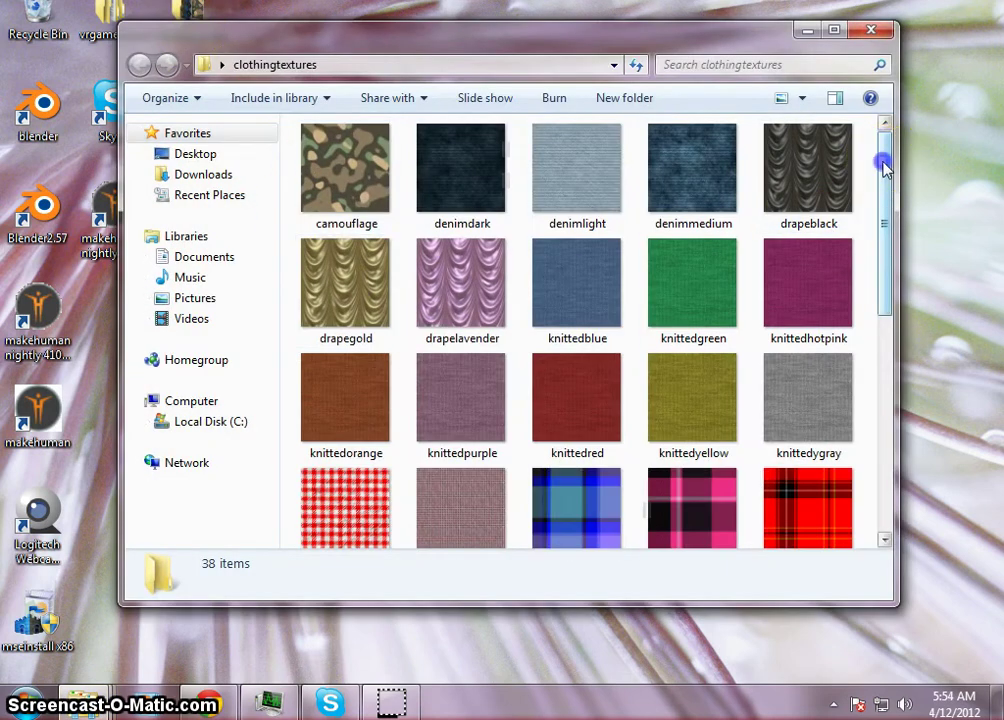
left_click_drag(885, 161, 898, 404)
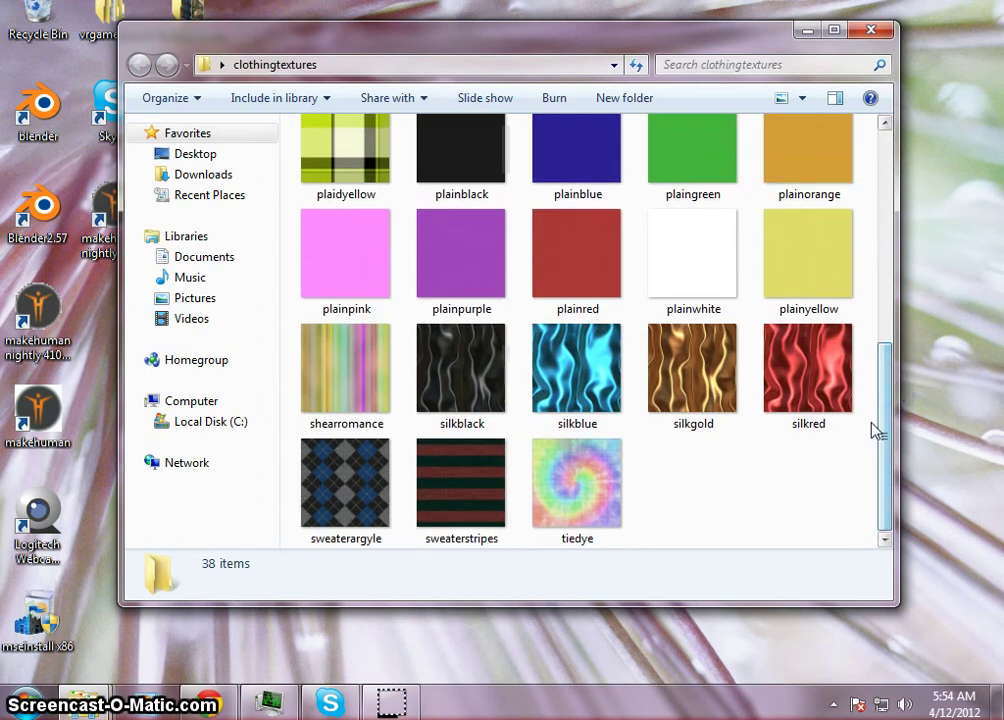
left_click_drag(885, 421, 903, 190)
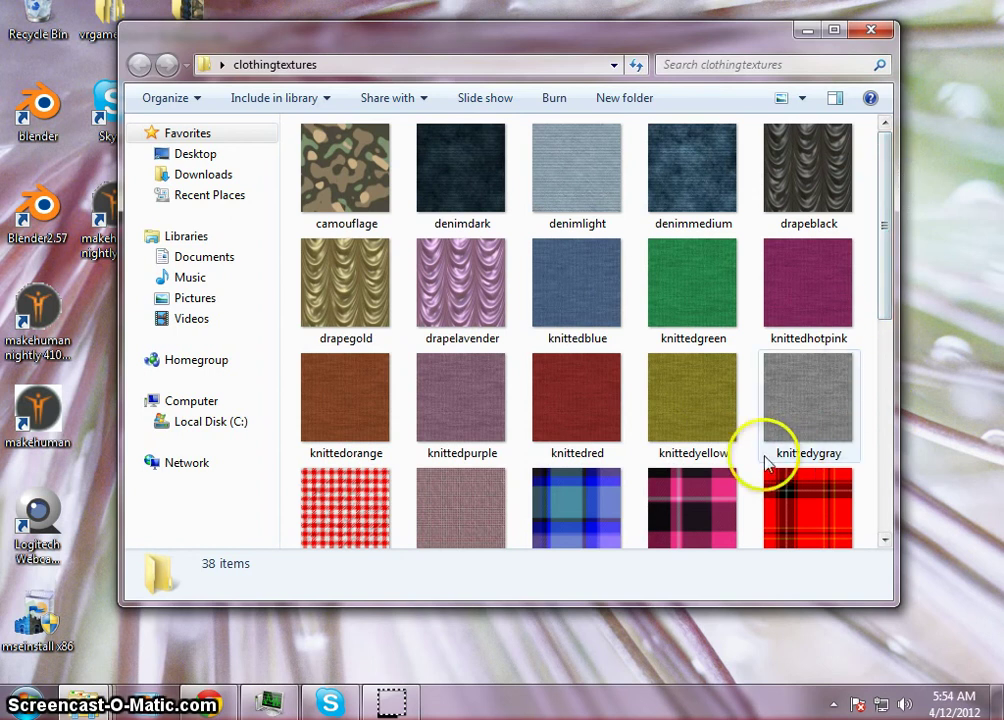
left_click_drag(883, 253, 885, 415)
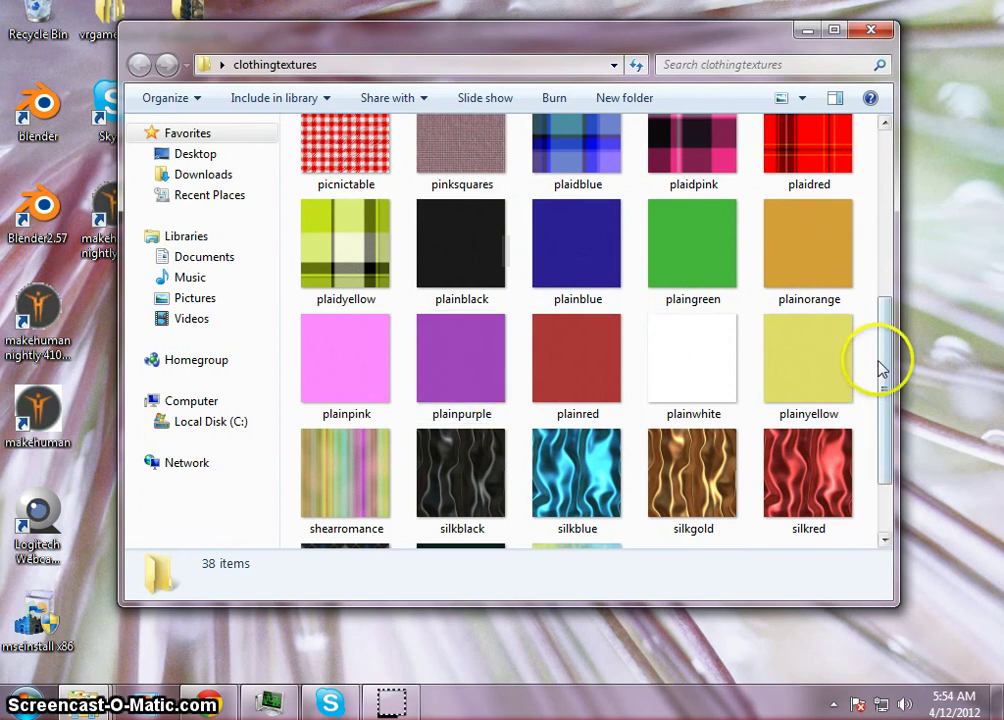
left_click_drag(881, 361, 878, 435)
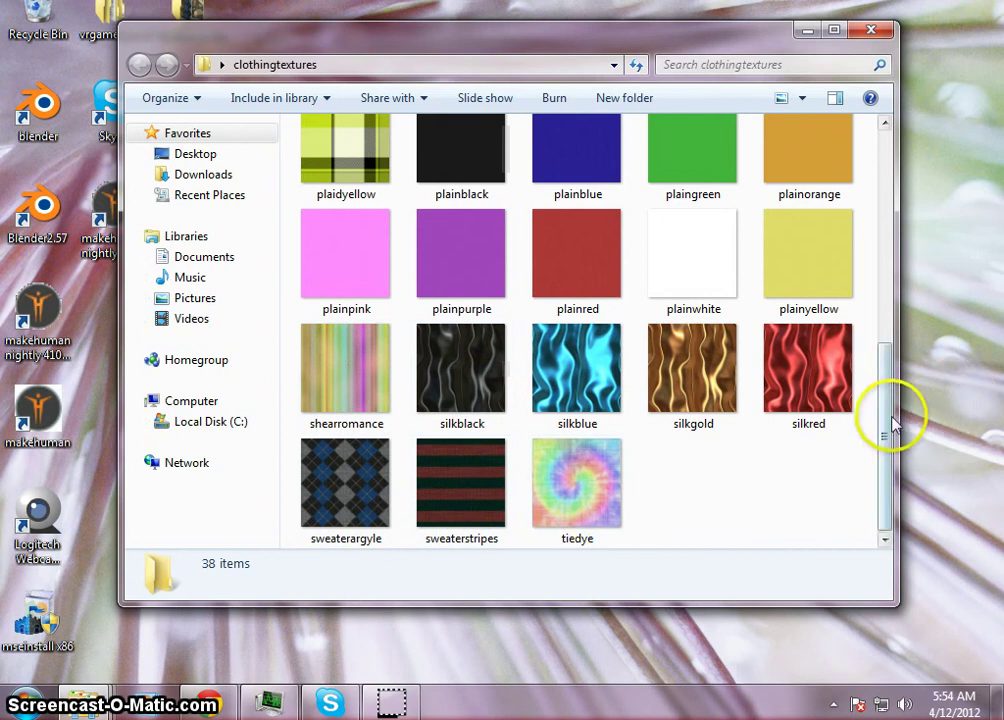
left_click_drag(892, 421, 869, 434)
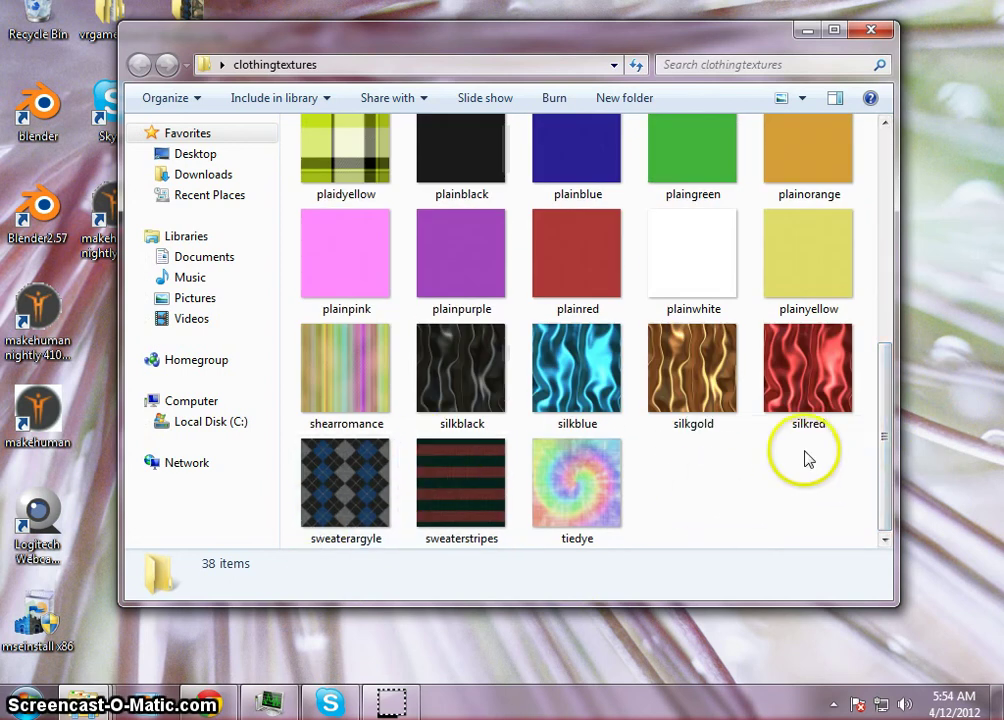
left_click_drag(880, 425, 890, 452)
left_click_drag(893, 405, 890, 157)
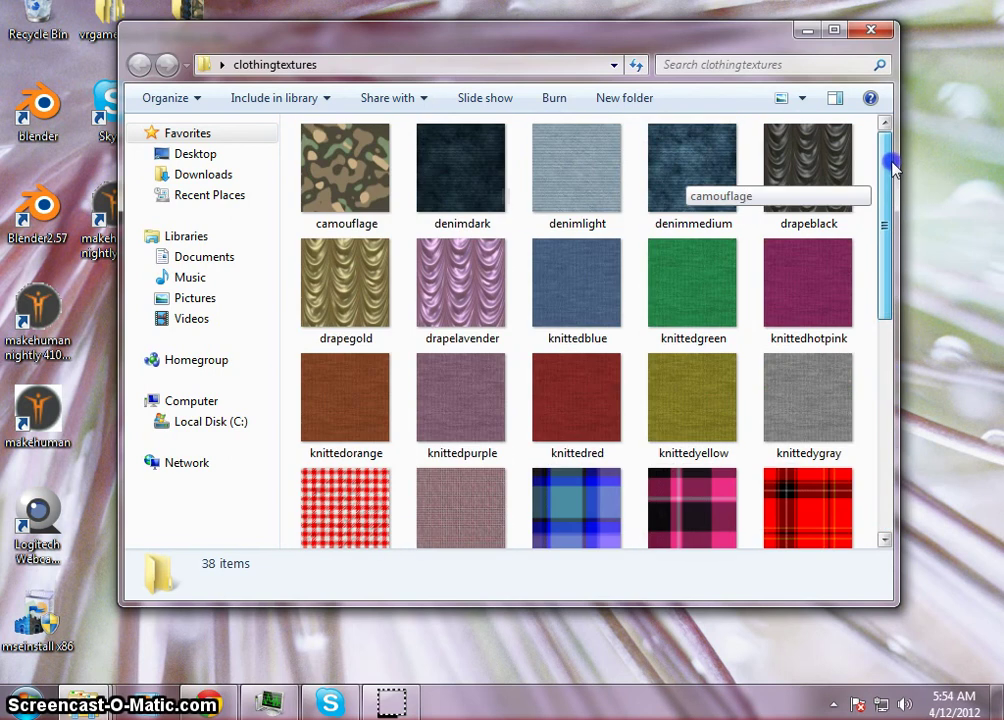
left_click(808, 33)
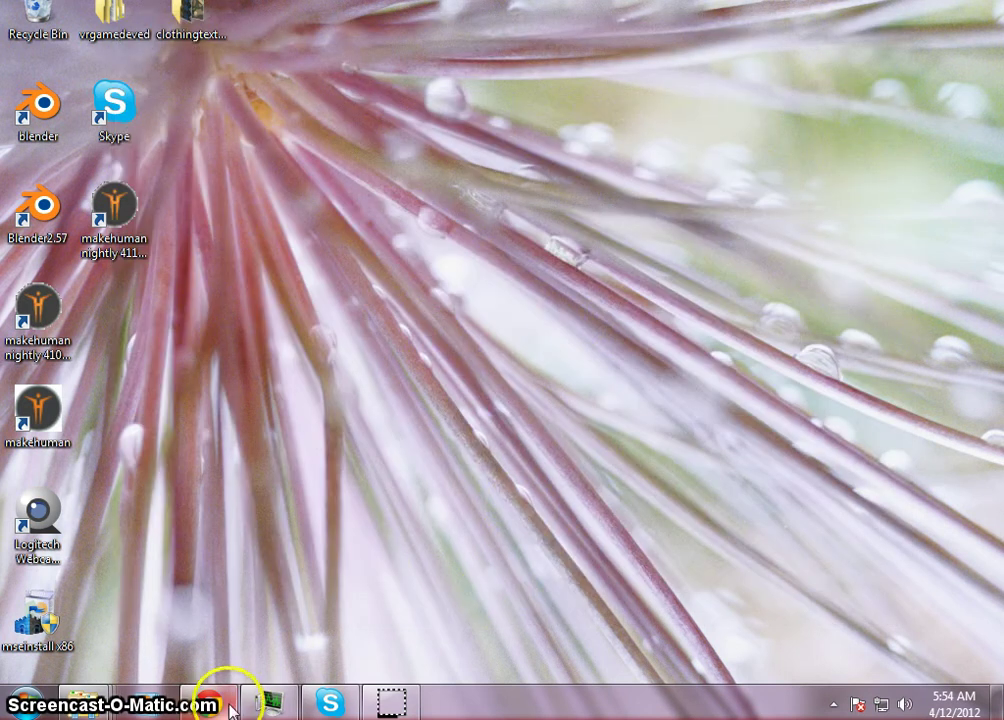
Step: Start Blender 2.62 from the desktop and open the recent file makehumanstabletutorial.blend
double_click(40, 110)
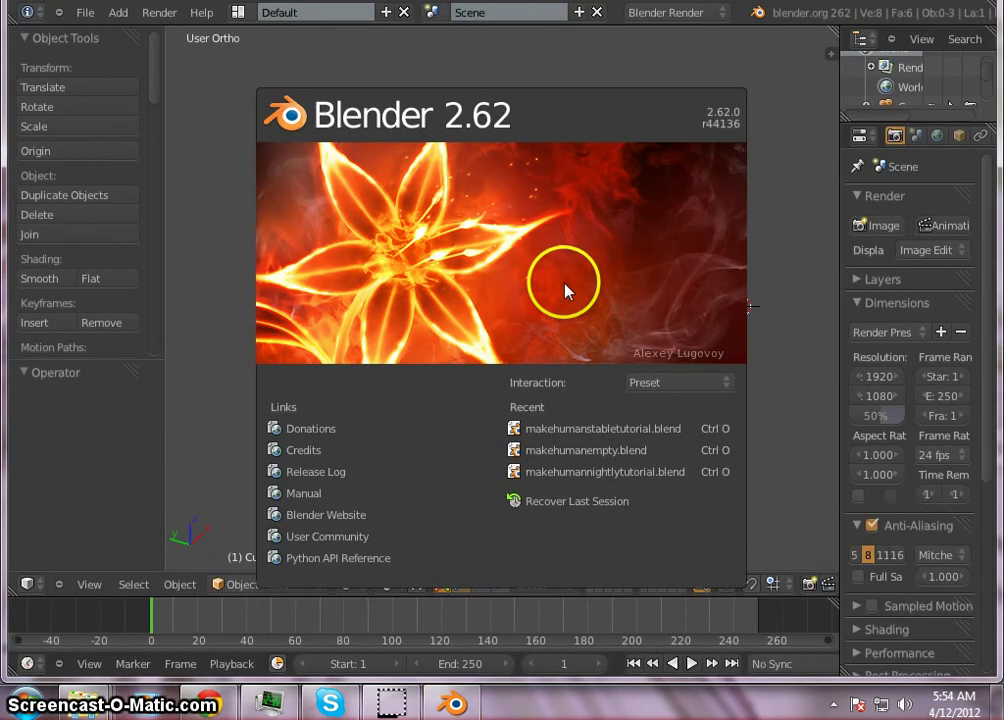
left_click(540, 258)
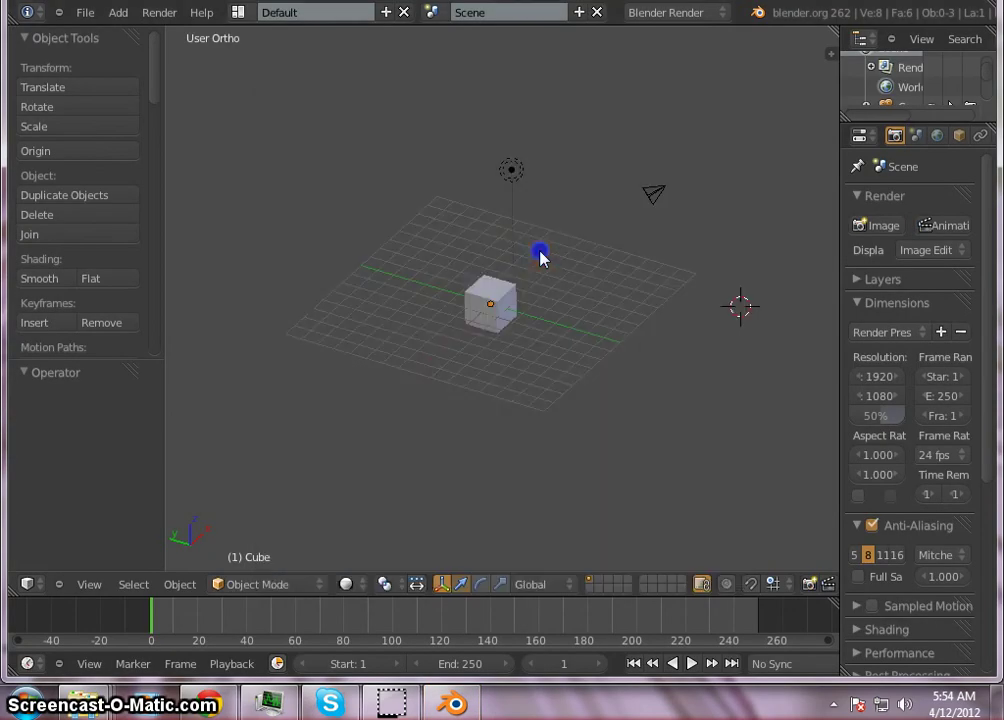
left_click(85, 12)
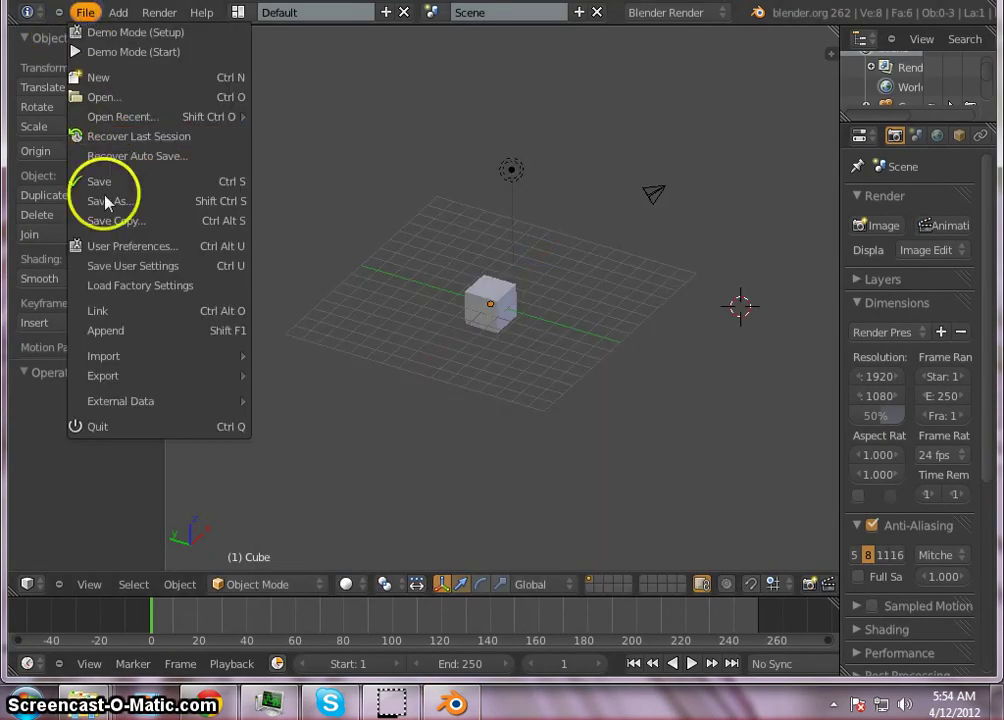
mouse_move(128, 118)
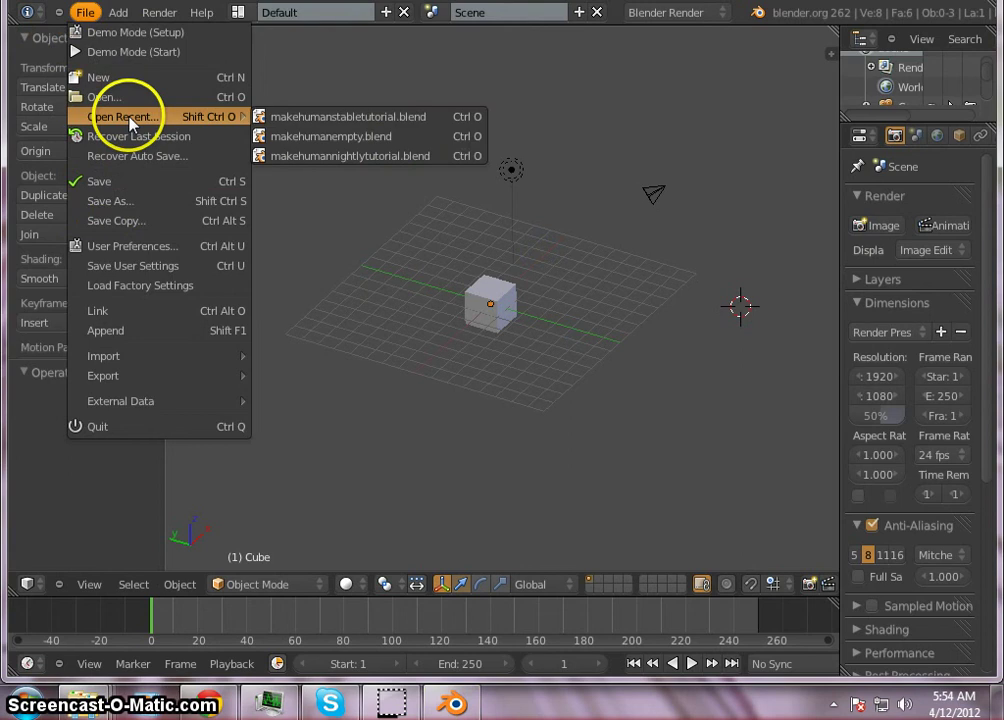
left_click(405, 128)
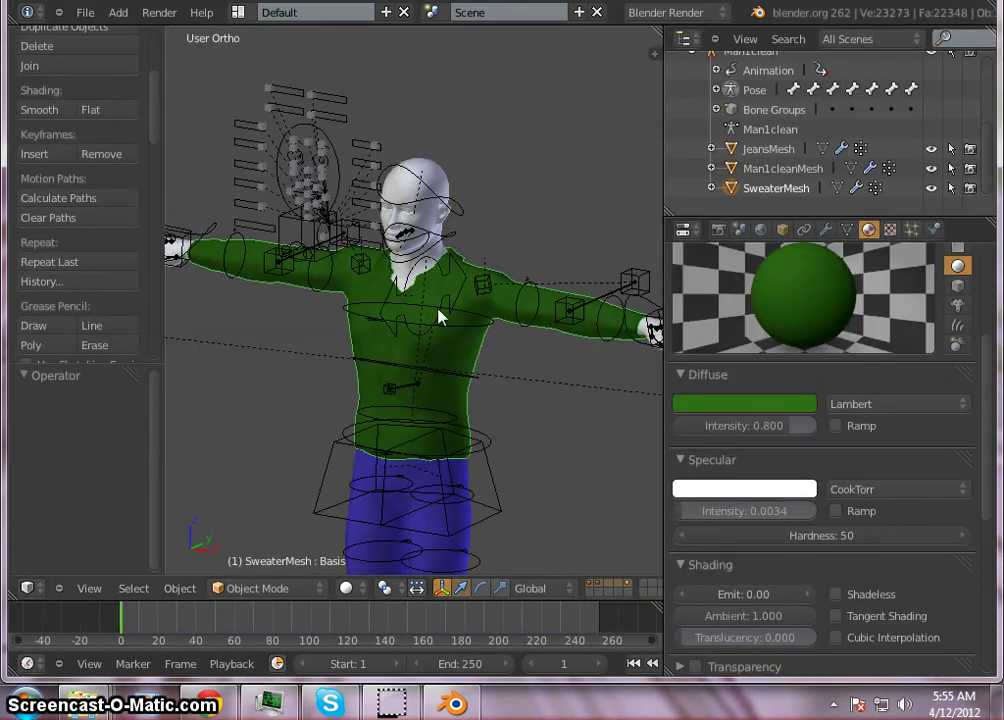
Step: Set the diffuse intensity of the sweater's material to about 0.731
scroll(438, 316, "down", 2)
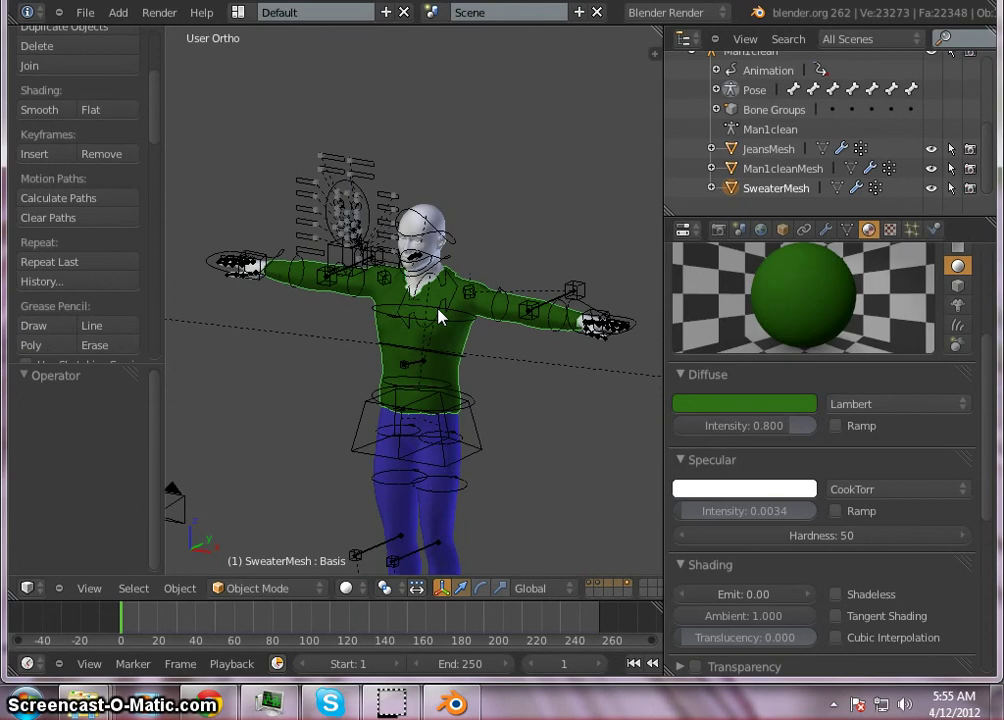
scroll(438, 316, "up", 5)
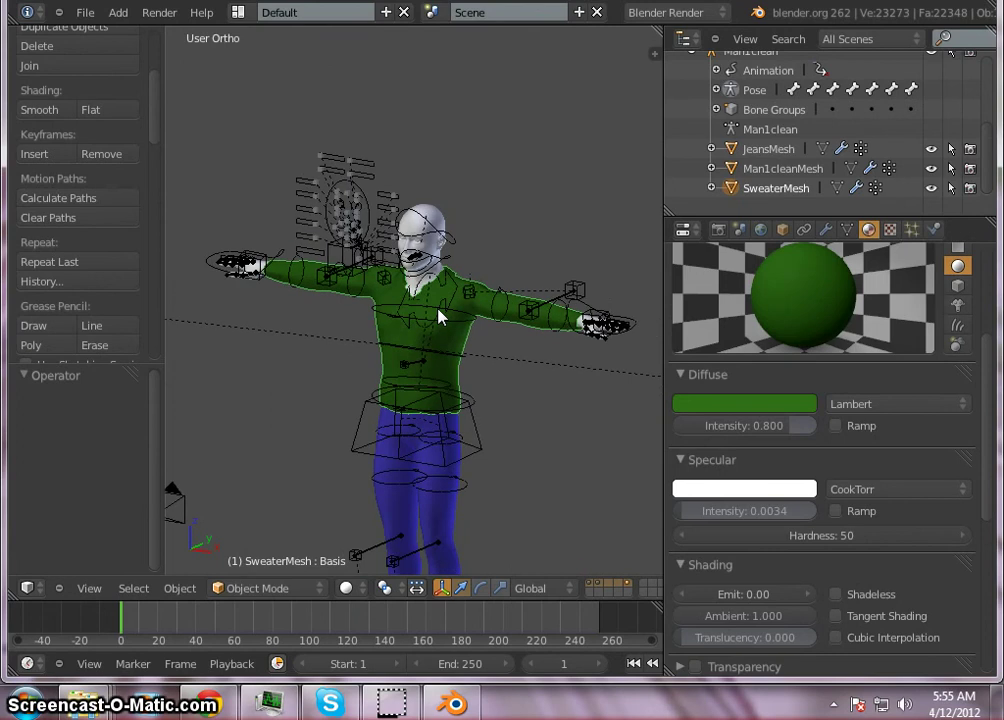
left_click(890, 231)
left_click(870, 231)
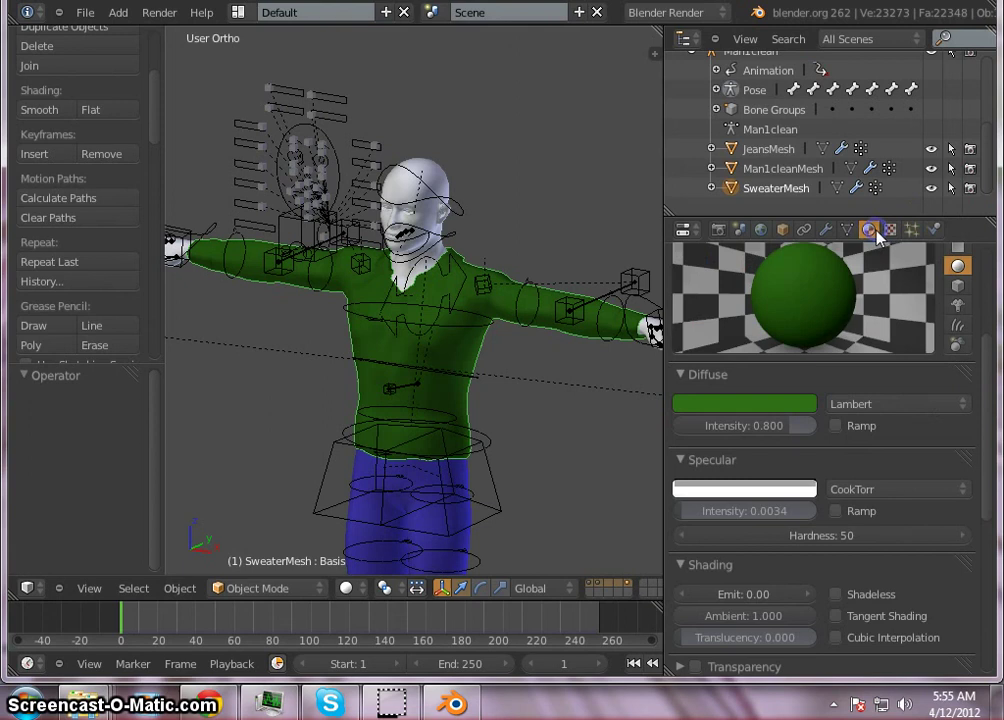
left_click(775, 405)
left_click(789, 426)
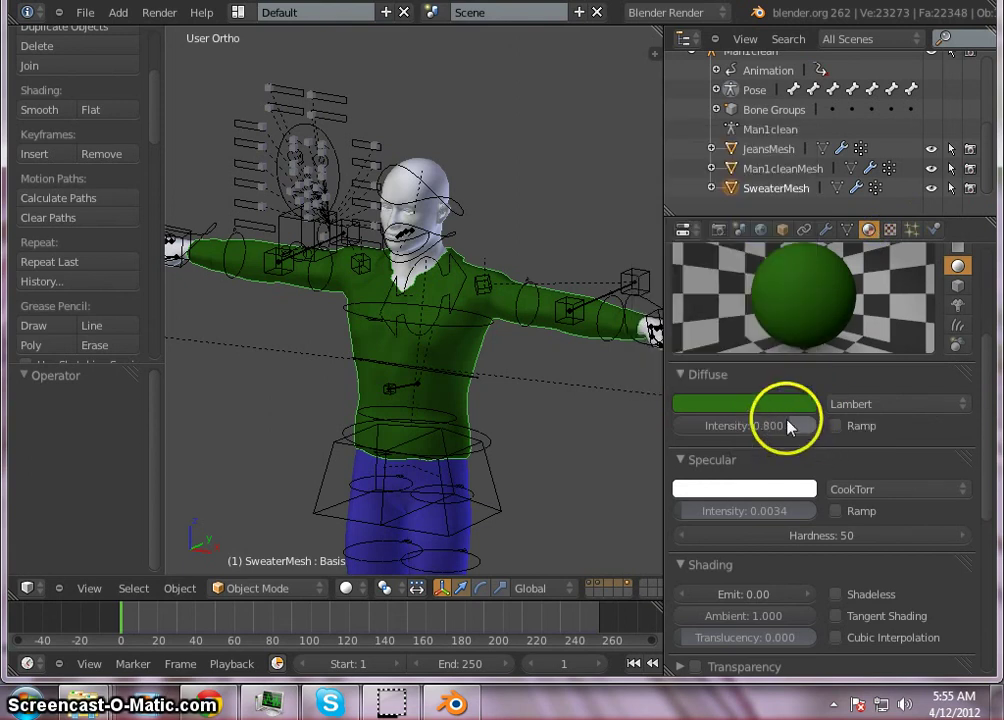
mouse_move(789, 426)
left_mouse_down()
mouse_move(581, 431)
mouse_move(781, 426)
left_mouse_up()
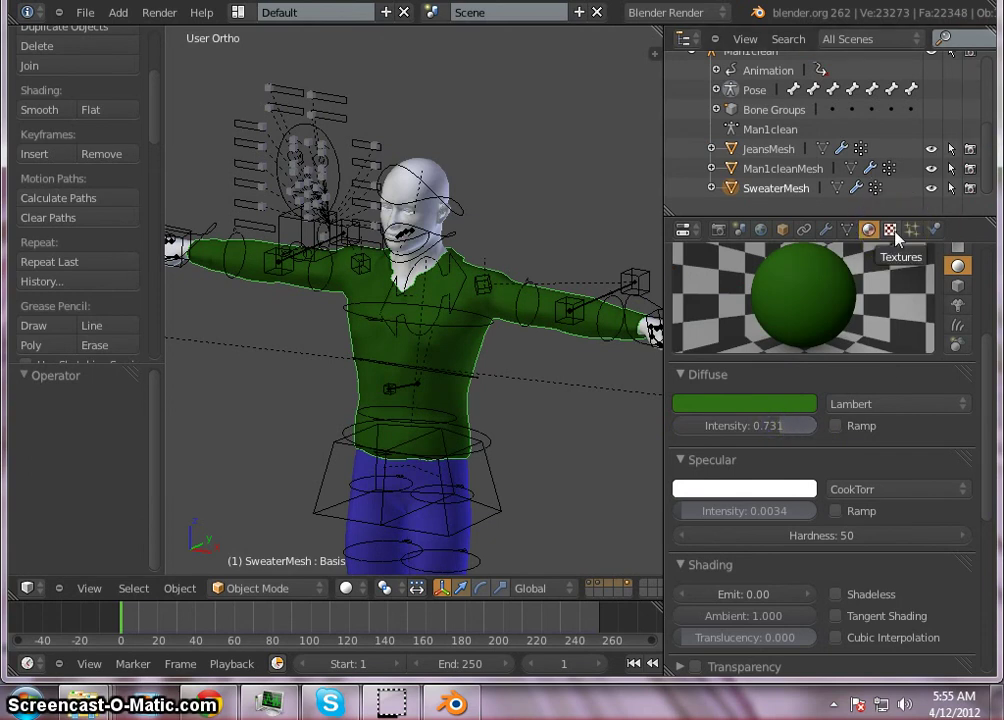
Step: Add a new texture to the Sweater material and set its type to Image or Movie
left_click(892, 231)
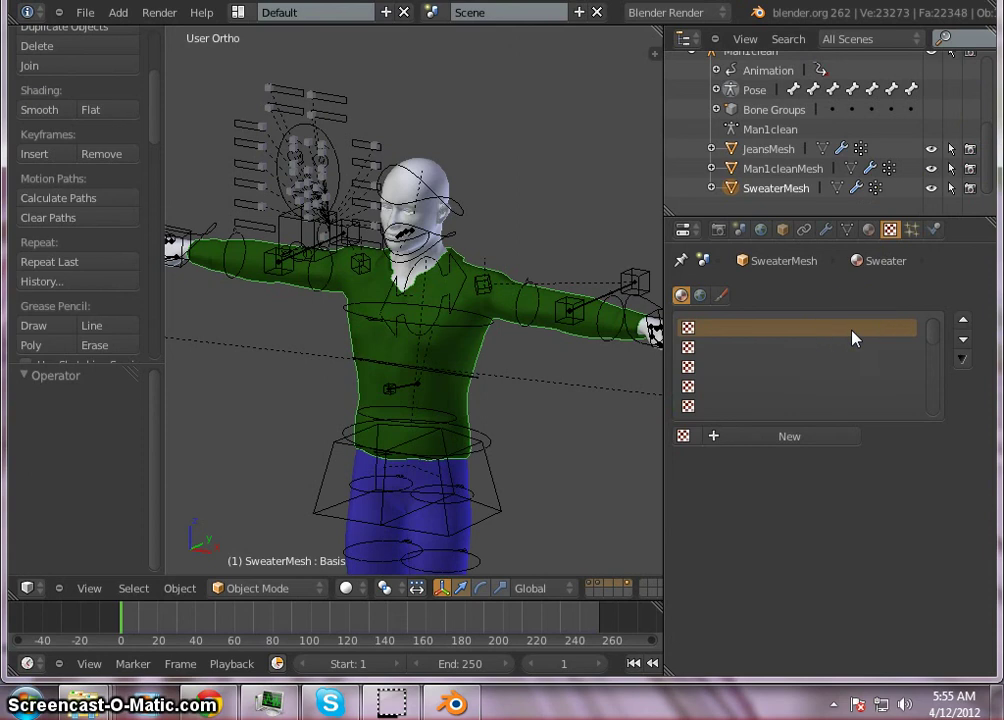
left_click(805, 438)
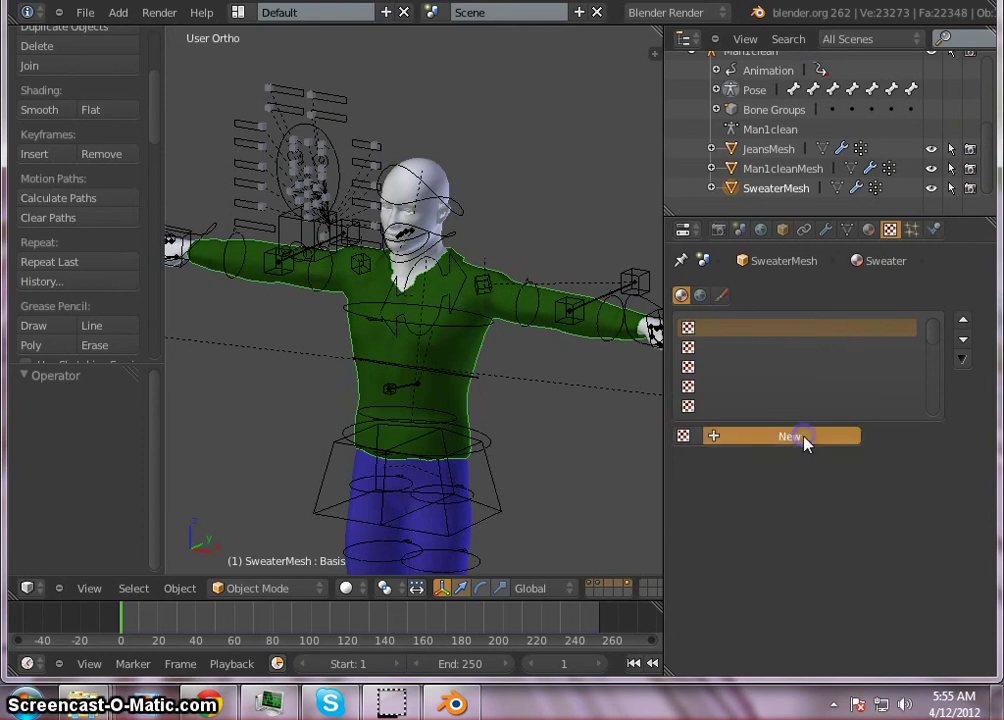
mouse_move(997, 295)
left_mouse_down()
mouse_move(990, 288)
mouse_move(997, 540)
mouse_move(999, 413)
mouse_move(999, 355)
mouse_move(986, 426)
mouse_move(990, 549)
mouse_move(999, 288)
left_mouse_up()
left_click(953, 408)
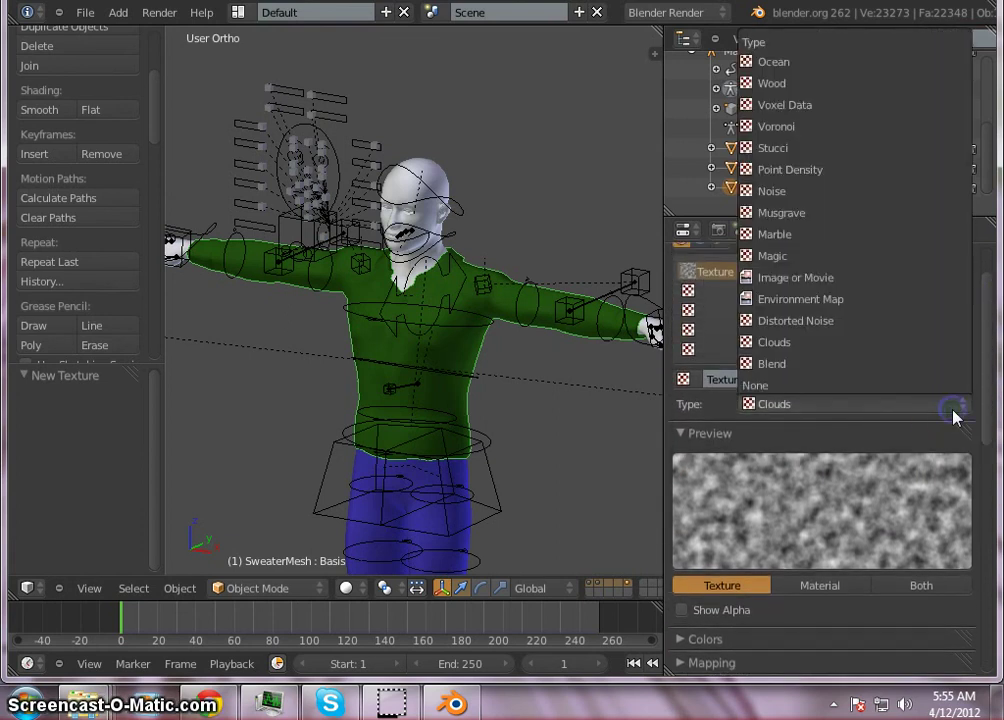
left_click(921, 285)
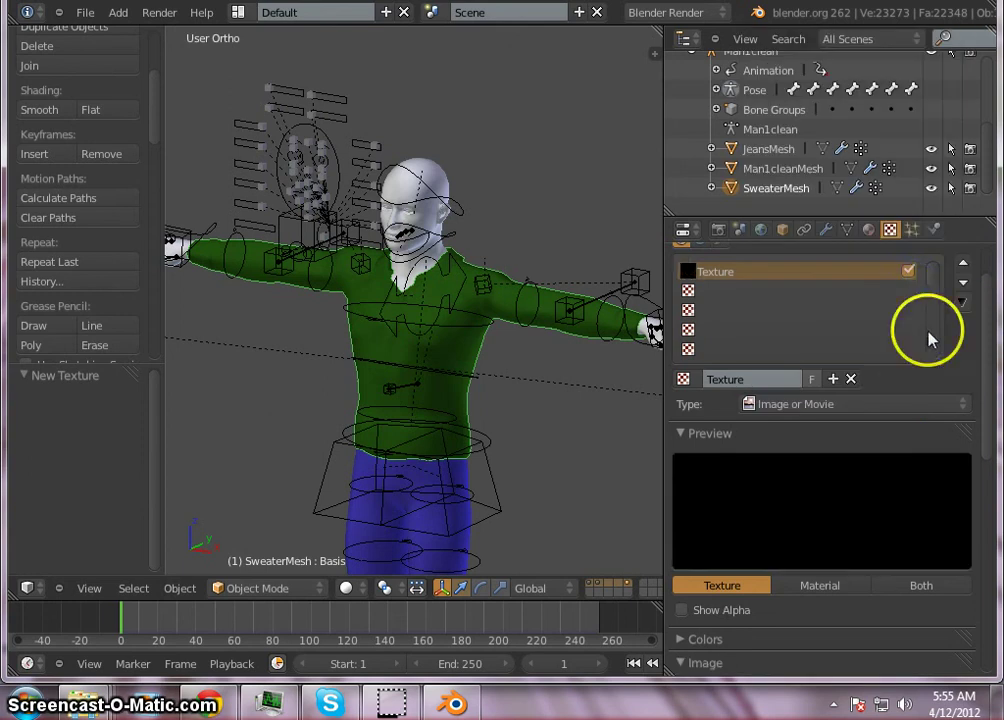
Step: Load sweaterargyle.png from the desktop's clothingtextures folder as the texture's image and check the Sweater material preview
left_click_drag(988, 344, 986, 419)
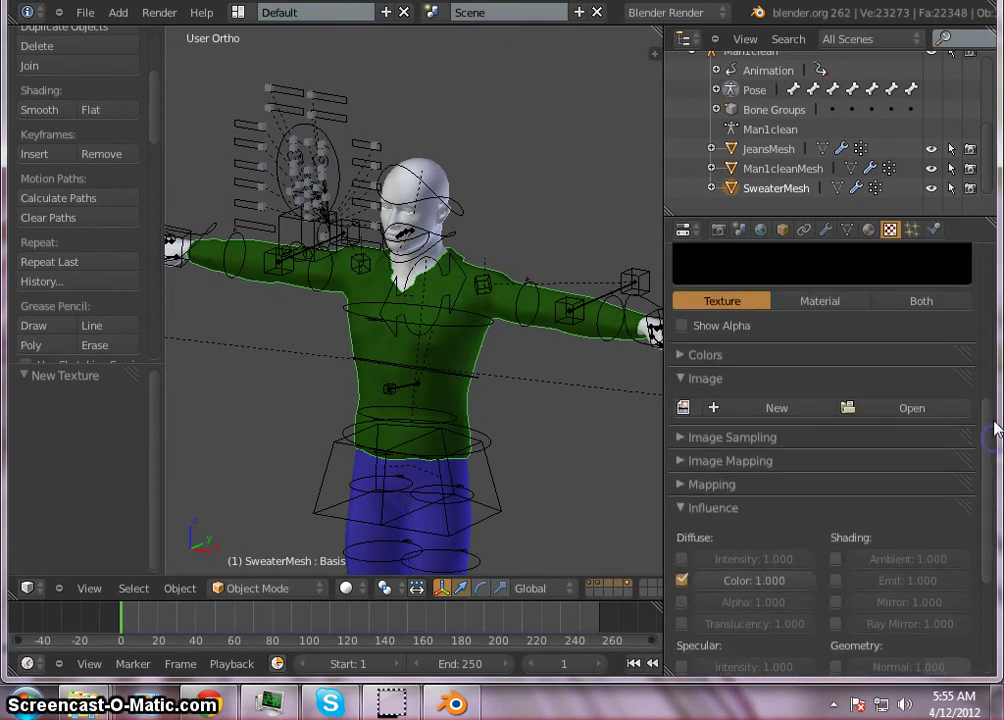
left_click(912, 408)
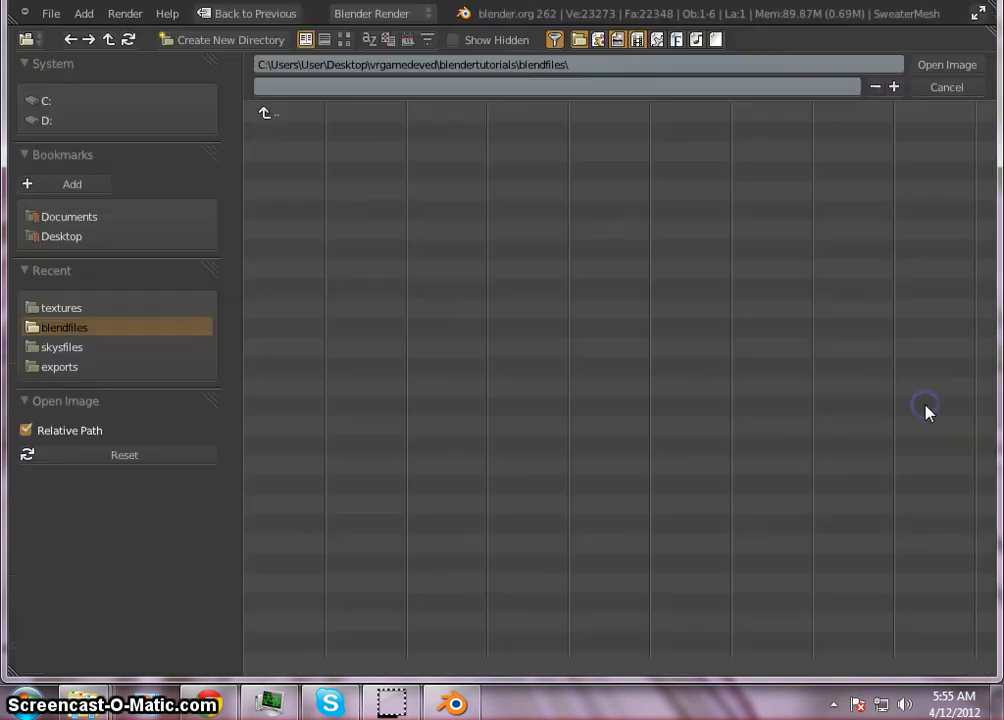
left_click(105, 238)
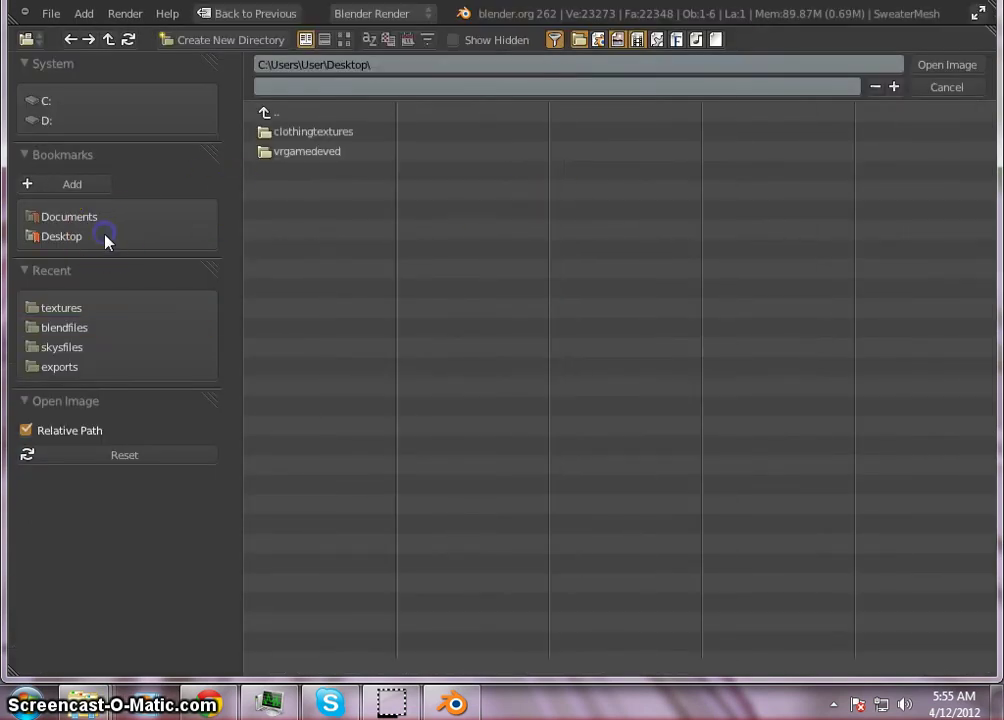
left_click(349, 134)
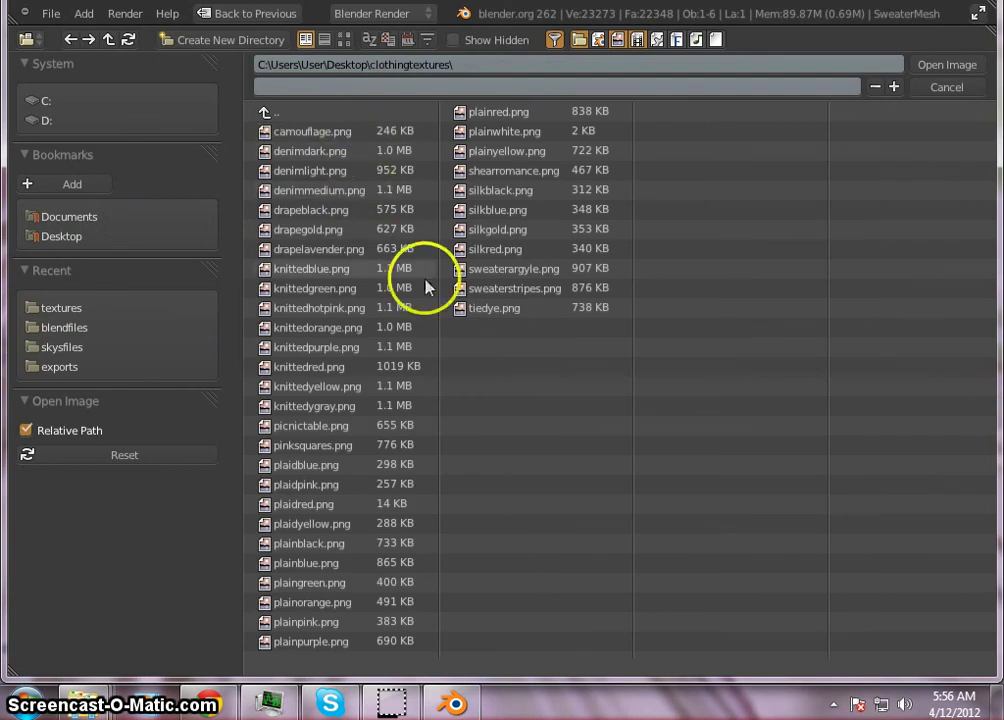
left_click(566, 274)
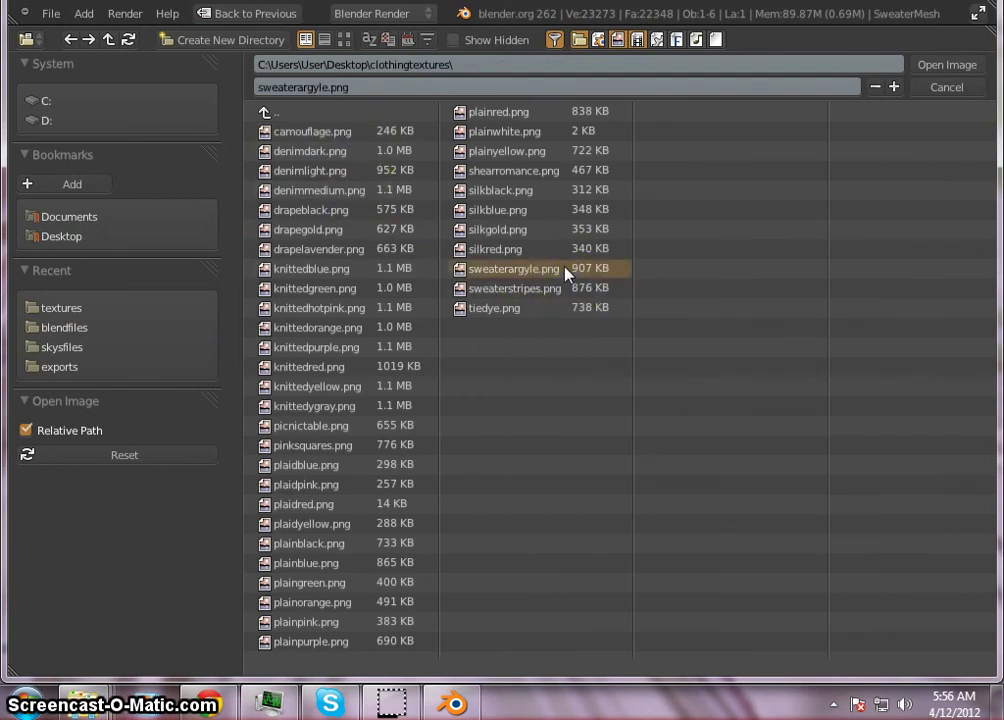
double_click(566, 274)
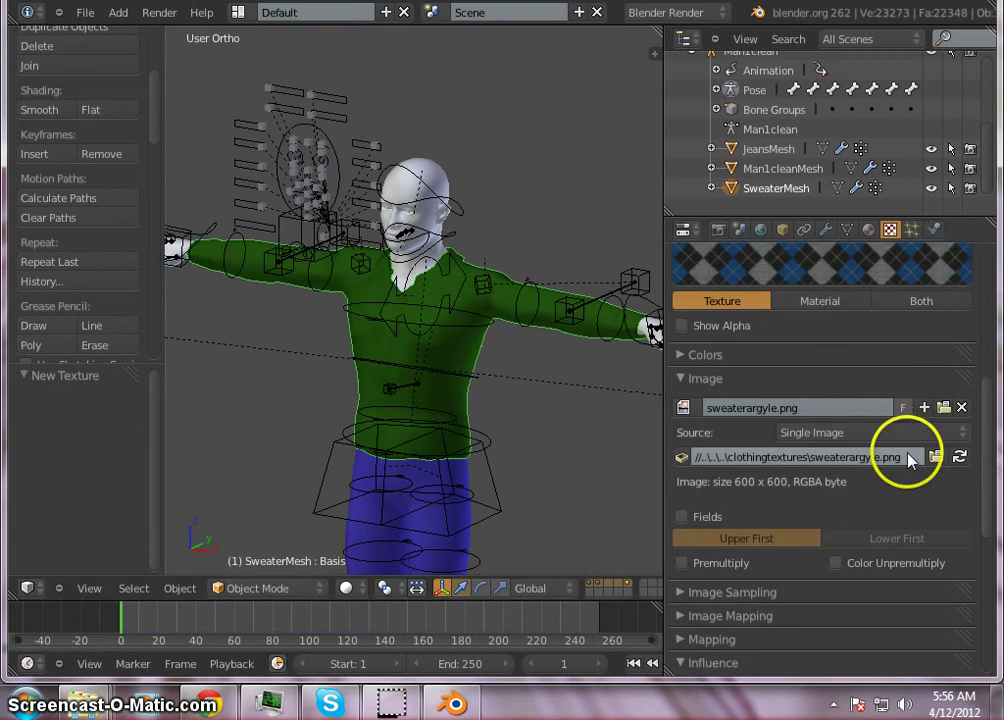
scroll(910, 460, "up", 5)
scroll(910, 460, "up", 4)
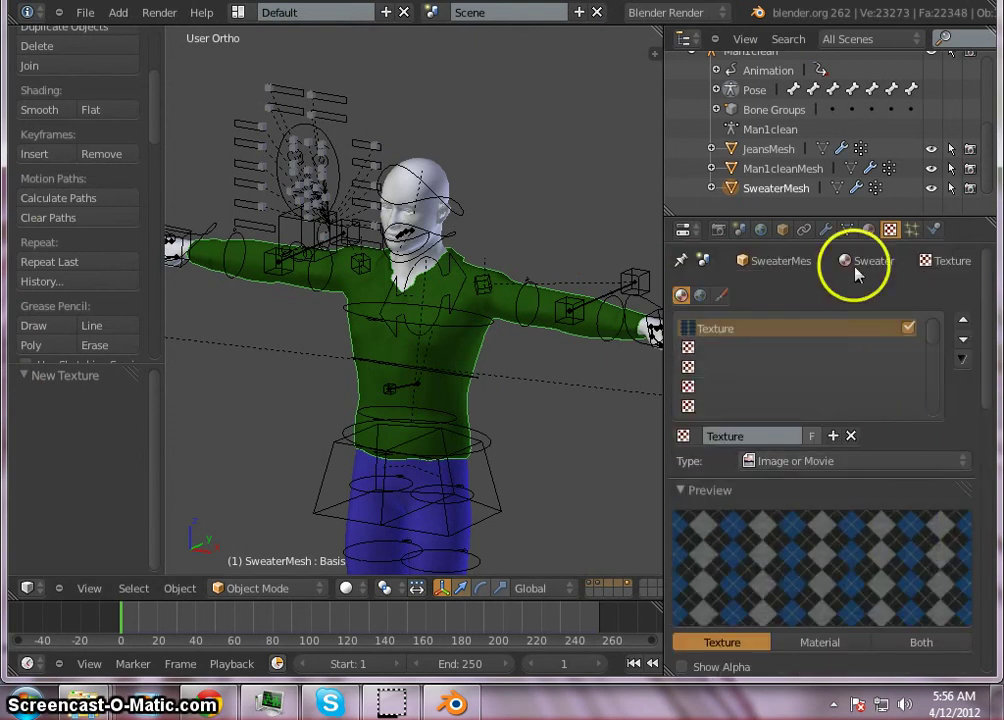
left_click(867, 231)
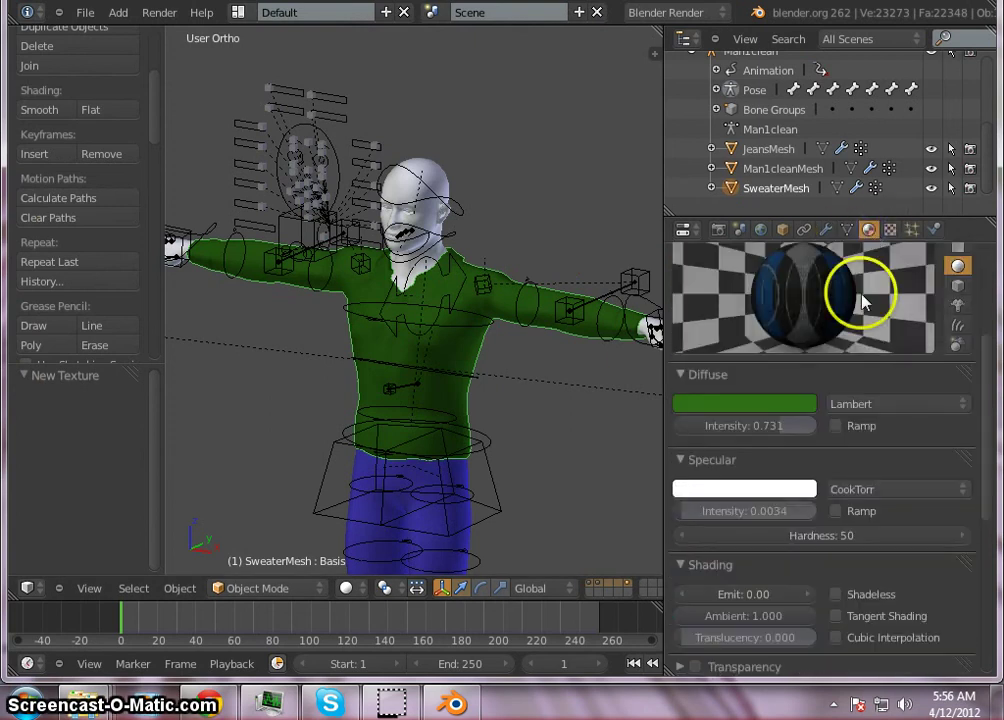
Step: Lower the Sweater material's diffuse intensity to about 0.619 and enable transparency for the material
scroll(885, 373, "up", 2)
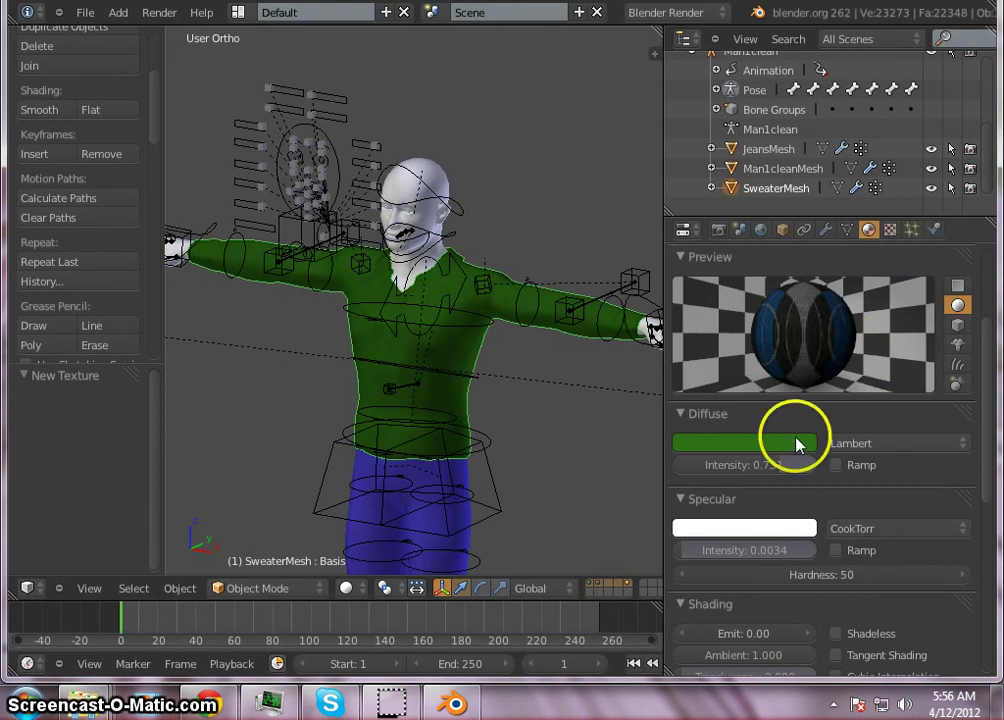
left_click_drag(775, 468, 739, 476)
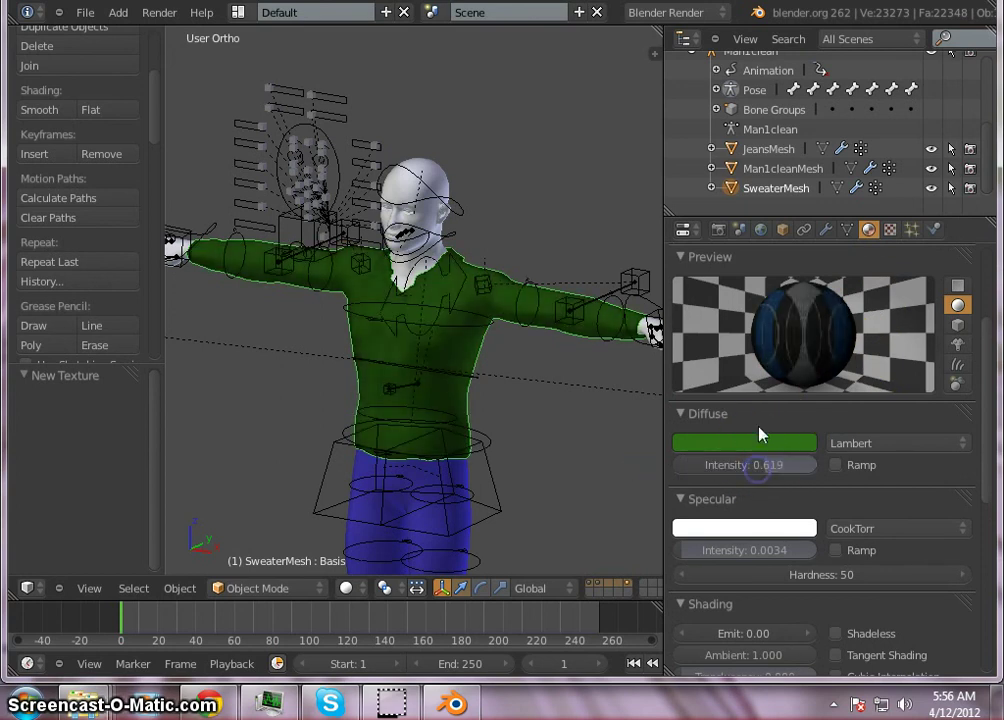
scroll(854, 446, "down", 5)
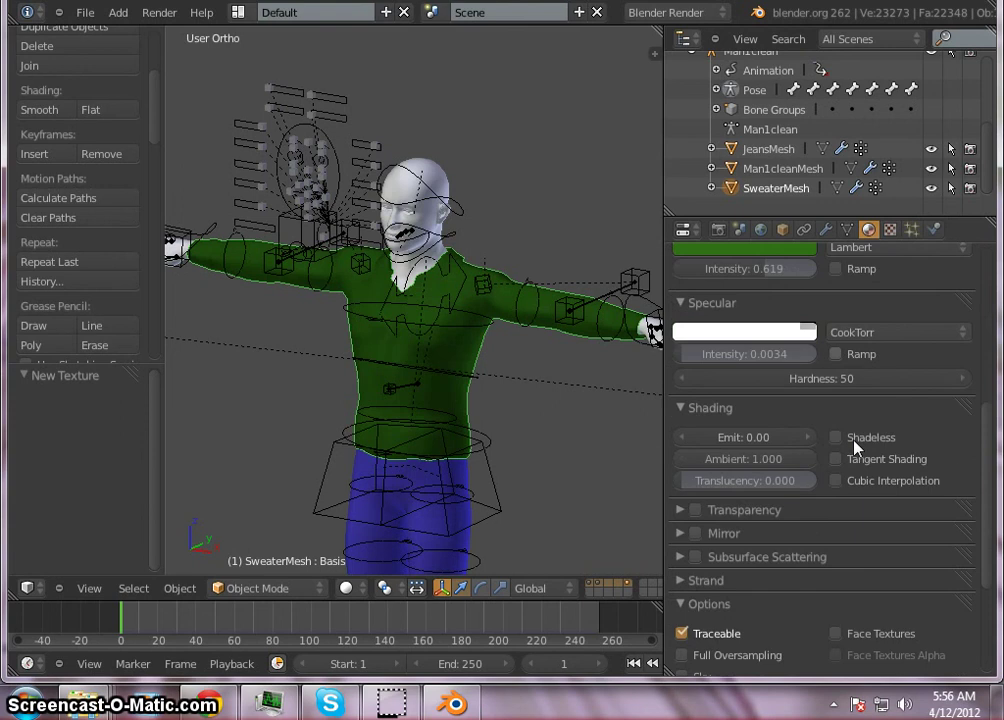
scroll(838, 437, "down", 1)
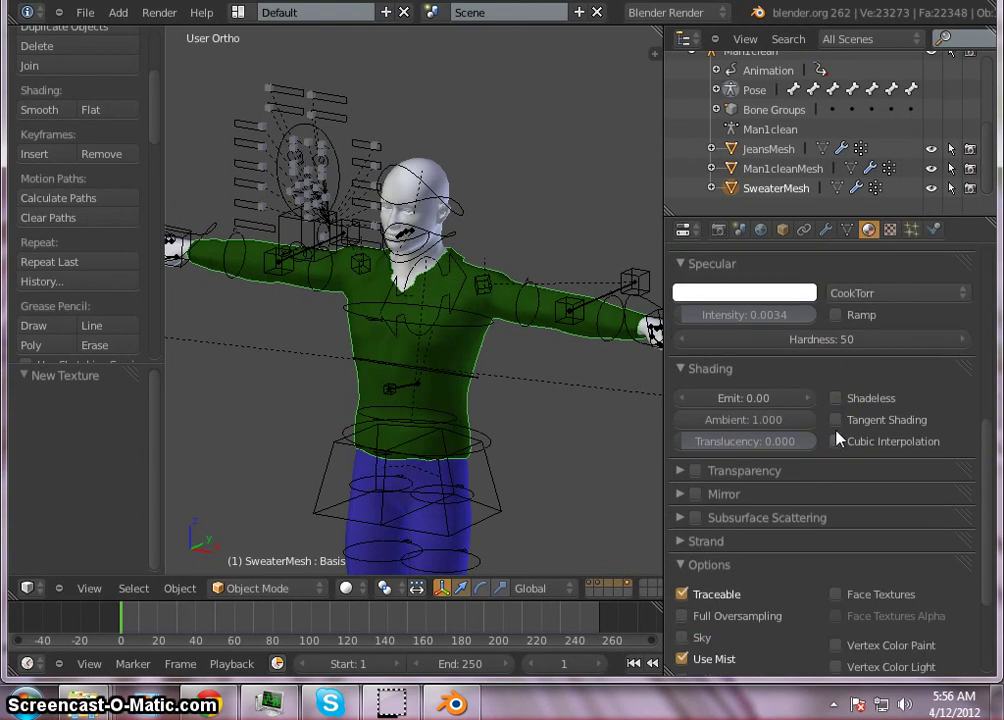
scroll(818, 394, "down", 3)
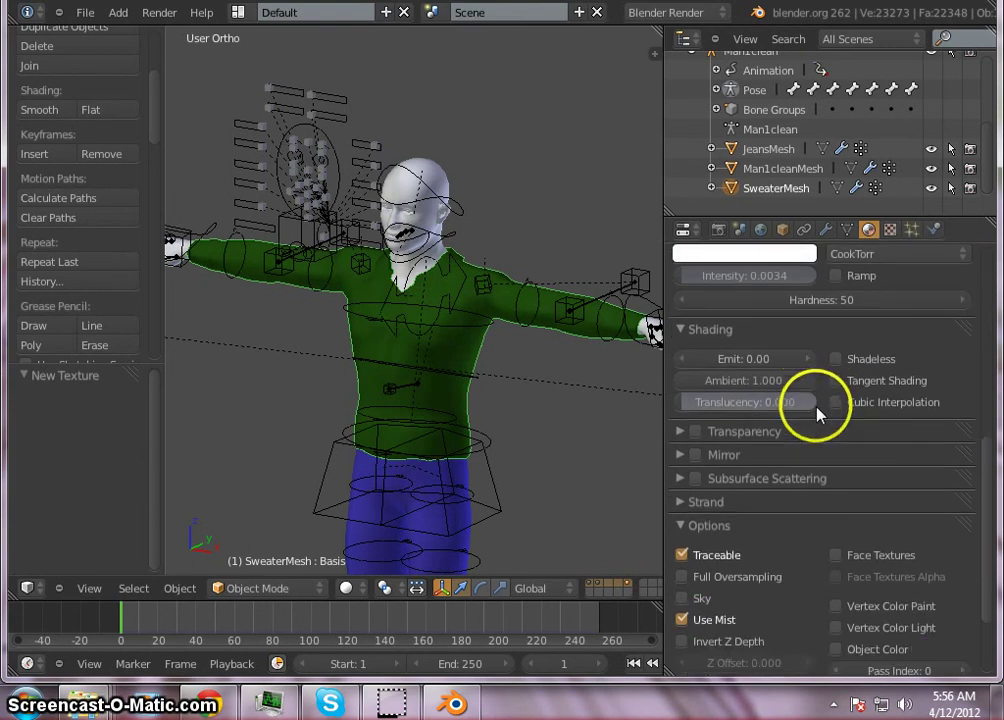
scroll(814, 425, "down", 1)
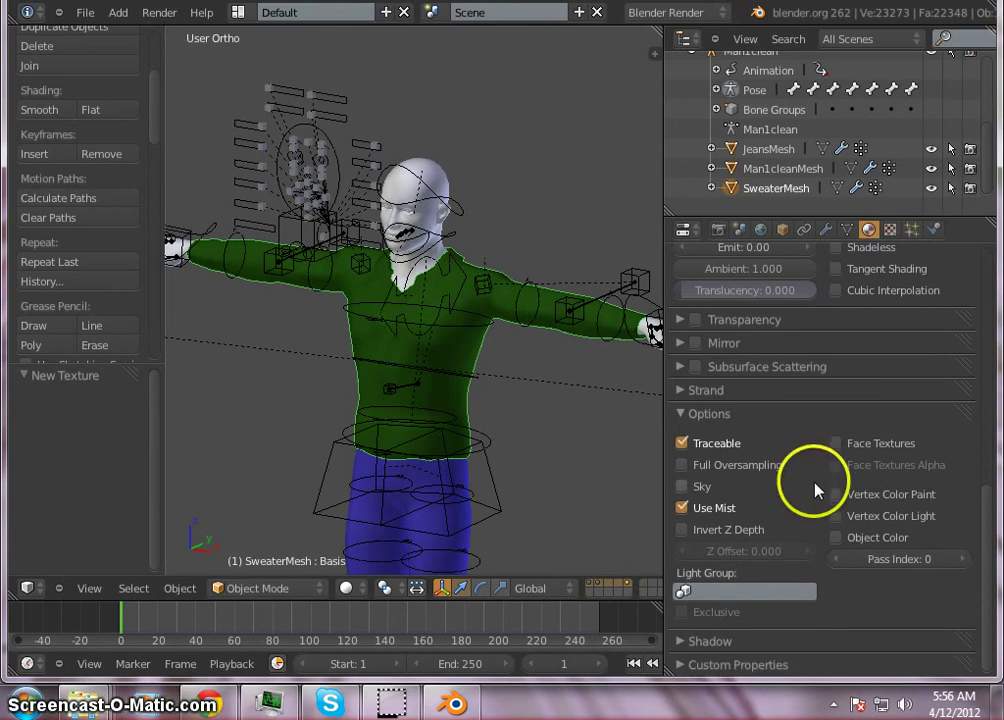
scroll(912, 395, "up", 2)
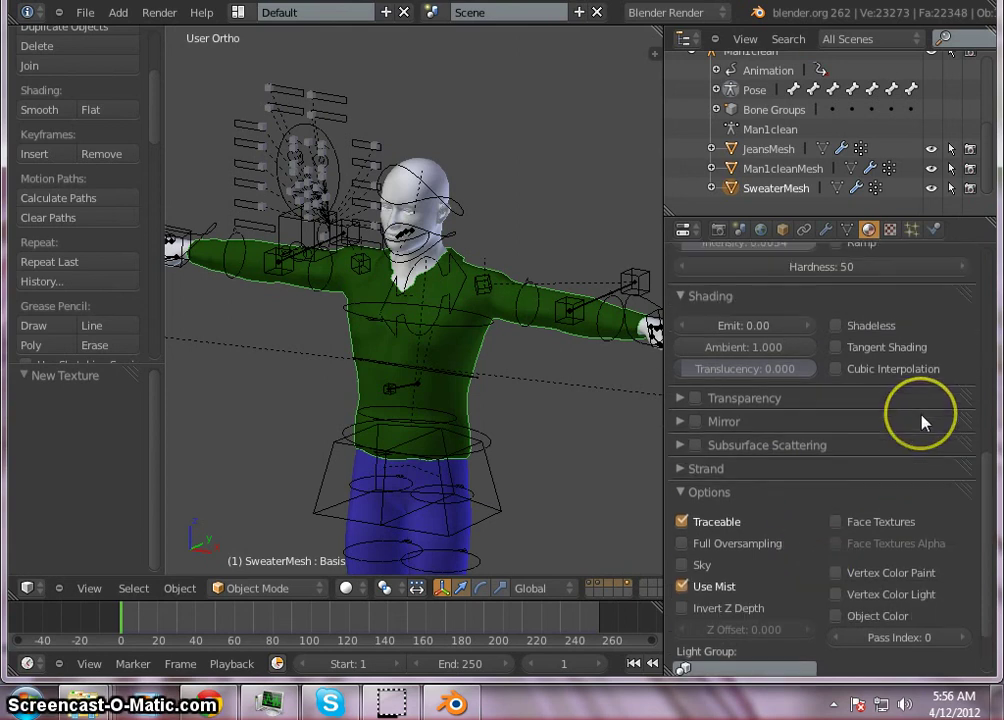
left_click(696, 398)
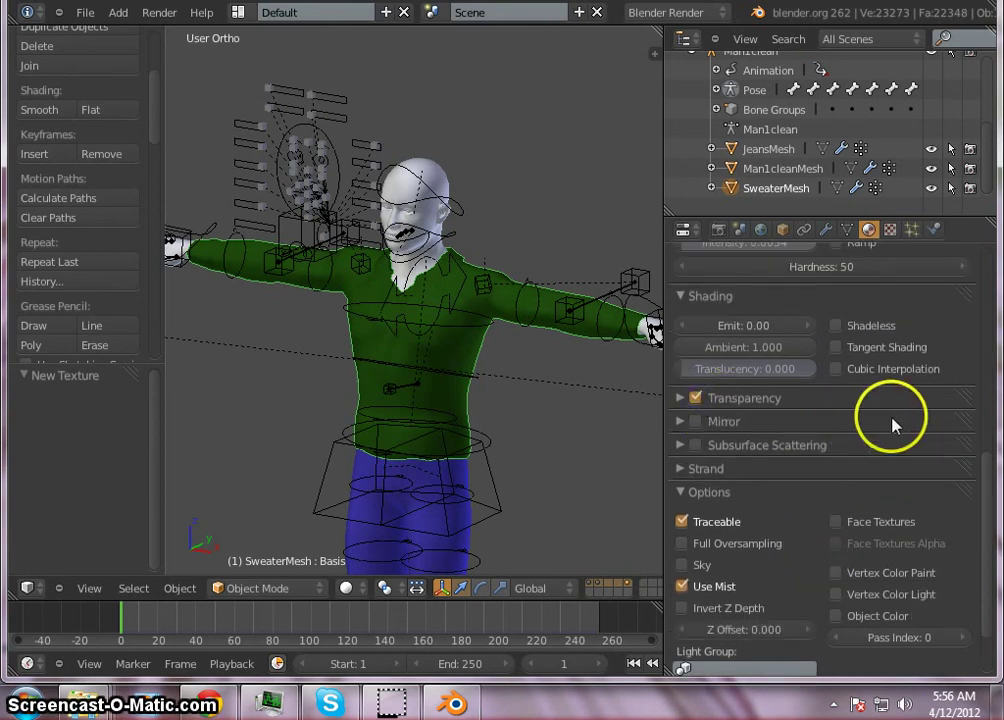
Step: Change the Sweater material's diffuse color from green to near white, about R 1.000, G 0.962, B 0.991
scroll(975, 456, "up", 9)
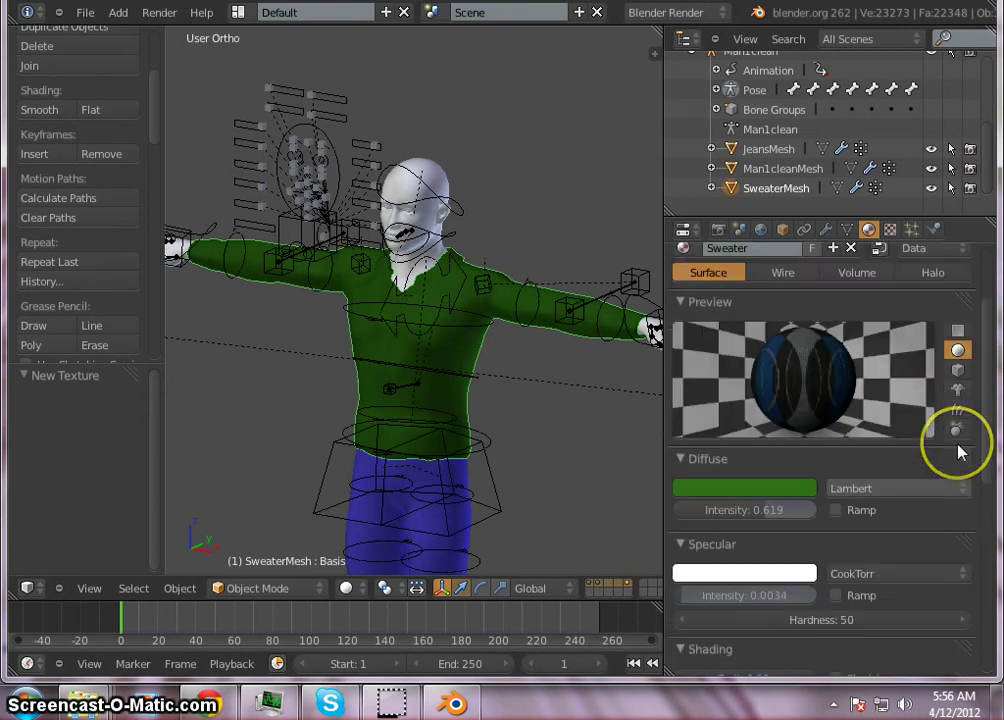
scroll(958, 452, "down", 2)
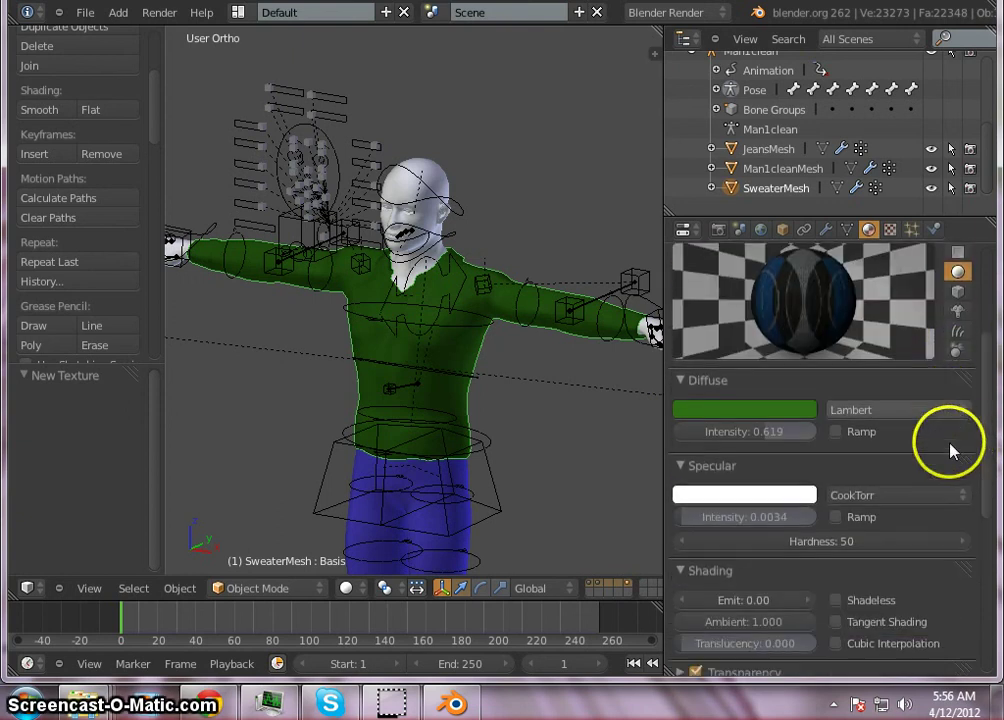
left_click(770, 410)
left_click_drag(805, 233, 800, 152)
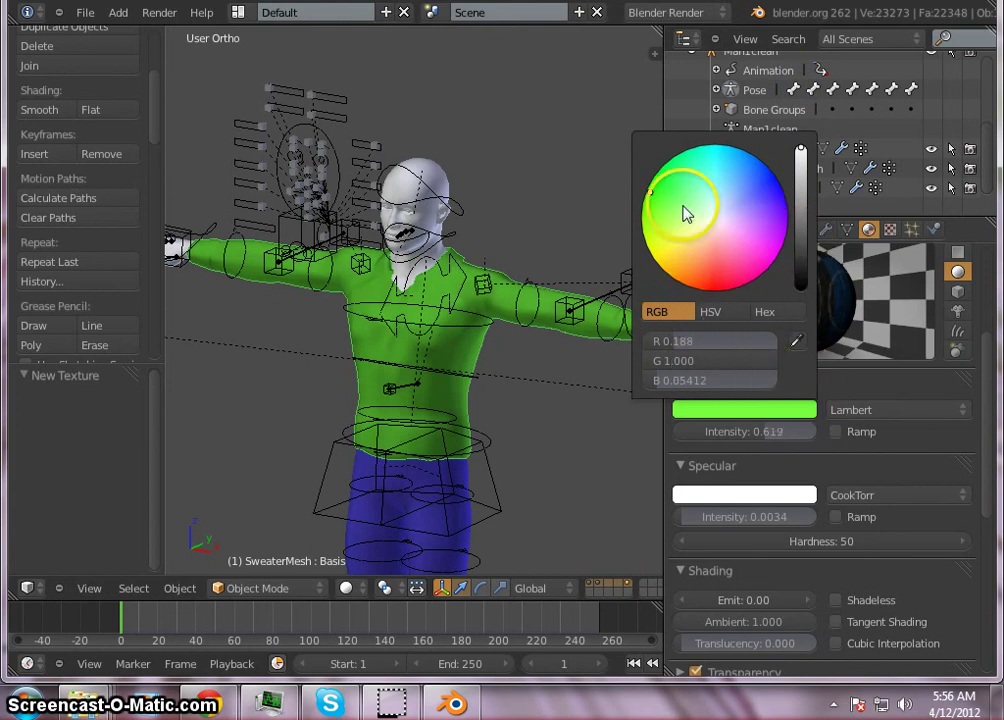
left_click(717, 221)
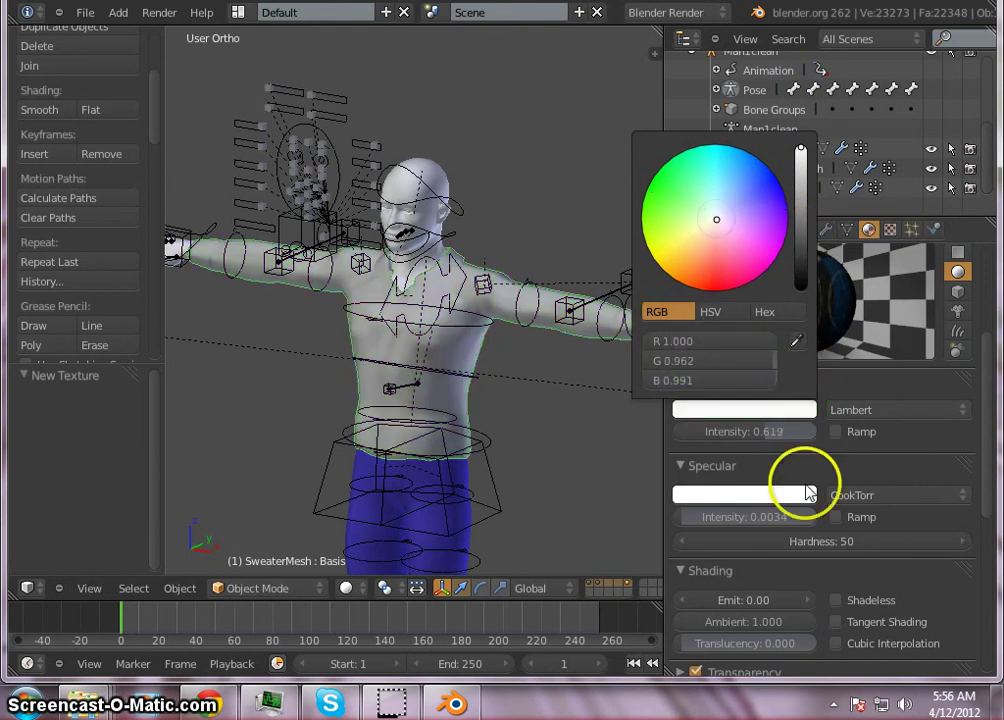
Step: Raise the Sweater material's diffuse intensity to 1.000 and check the material preview and the character's sweater
mouse_move(645, 430)
left_mouse_down()
mouse_move(569, 432)
mouse_move(920, 435)
mouse_move(749, 441)
mouse_move(816, 430)
mouse_move(740, 442)
mouse_move(757, 437)
left_mouse_up()
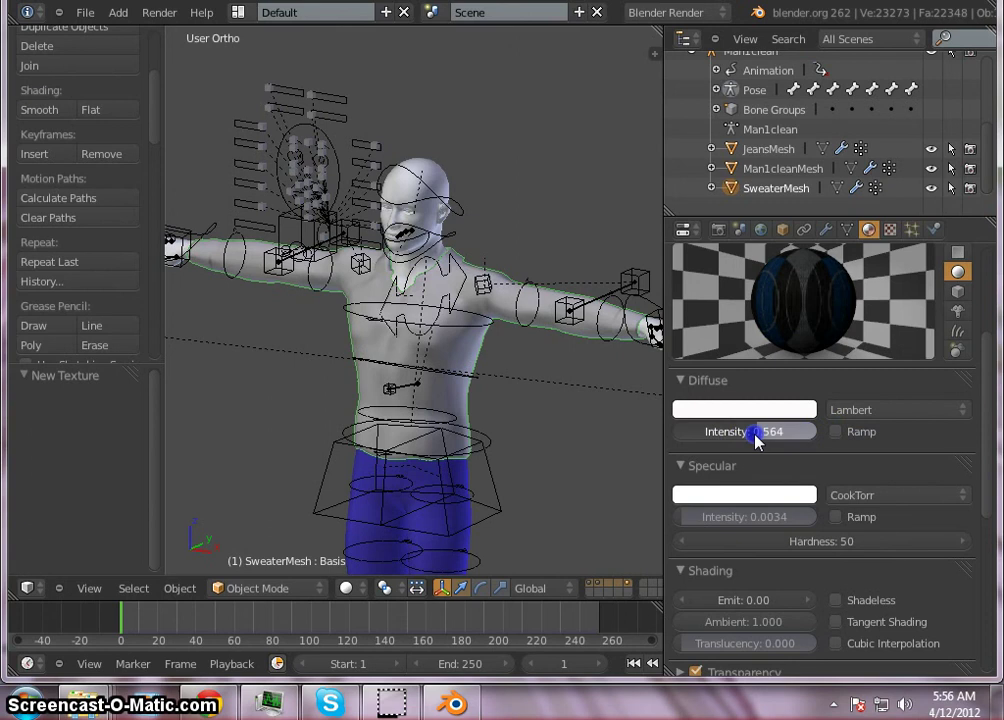
left_click(757, 439)
left_click_drag(821, 441, 867, 434)
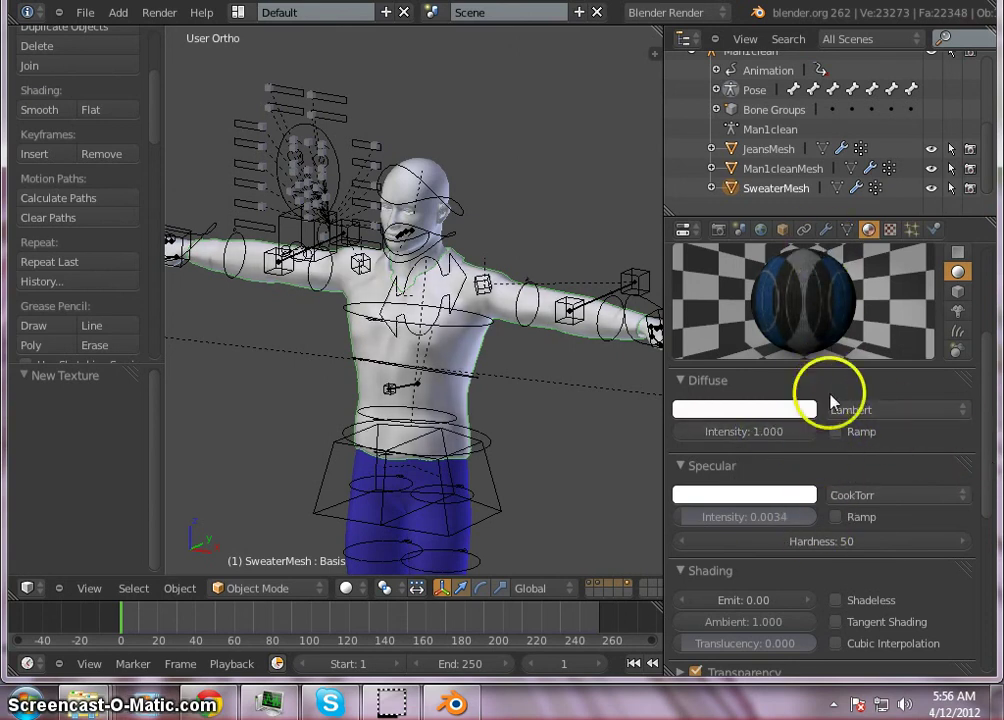
scroll(908, 394, "up", 2)
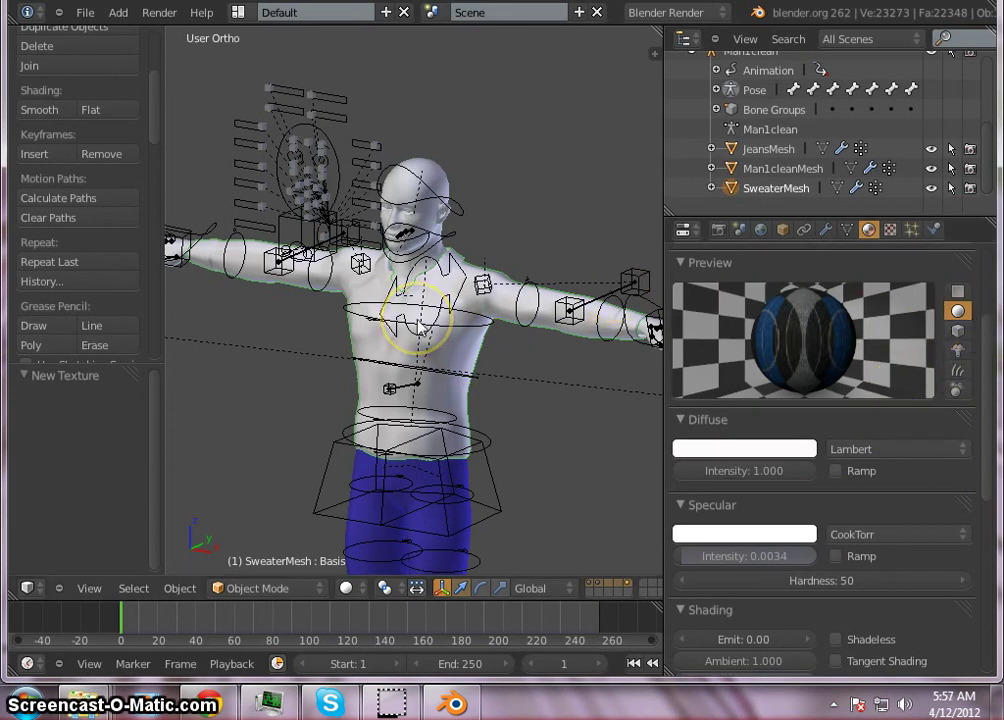
scroll(420, 328, "up", 2)
scroll(424, 332, "down", 1)
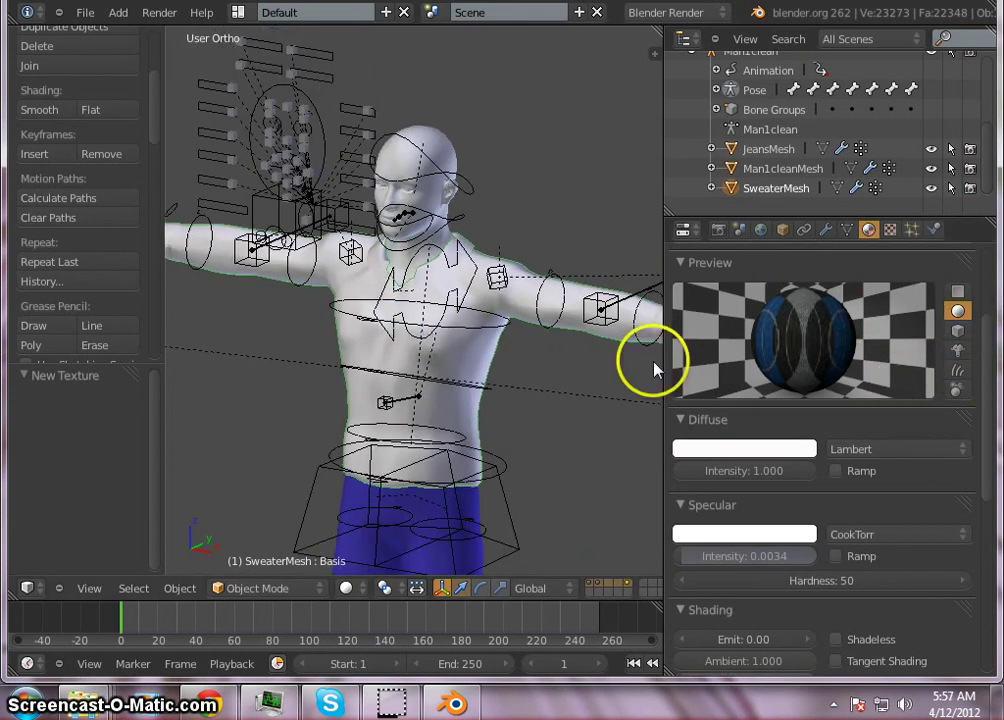
scroll(880, 415, "down", 3)
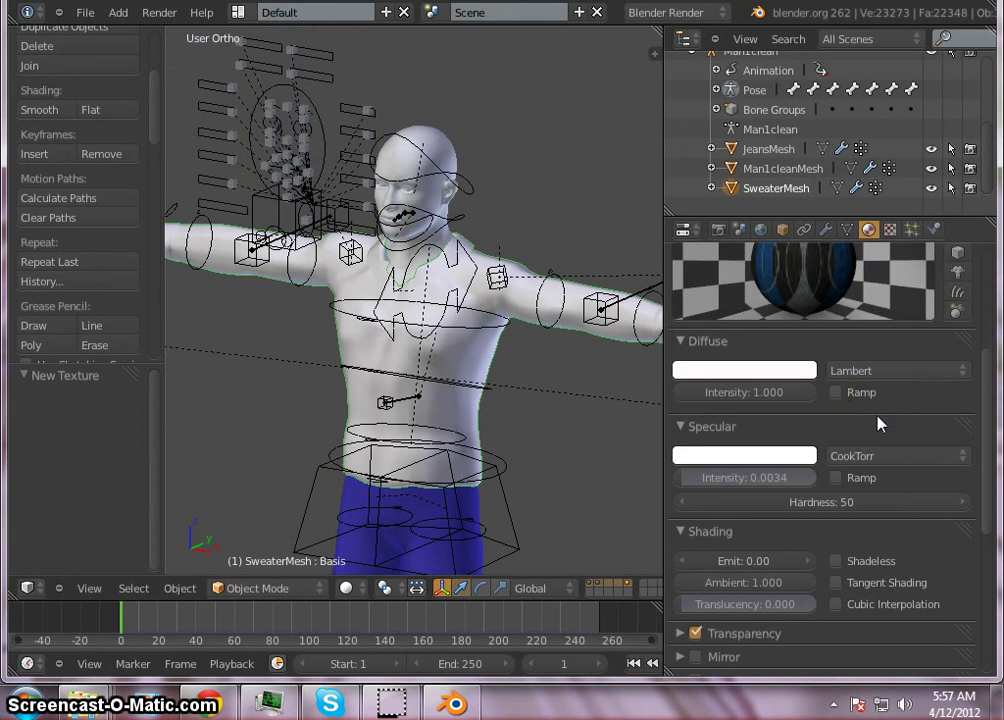
scroll(880, 424, "up", 3)
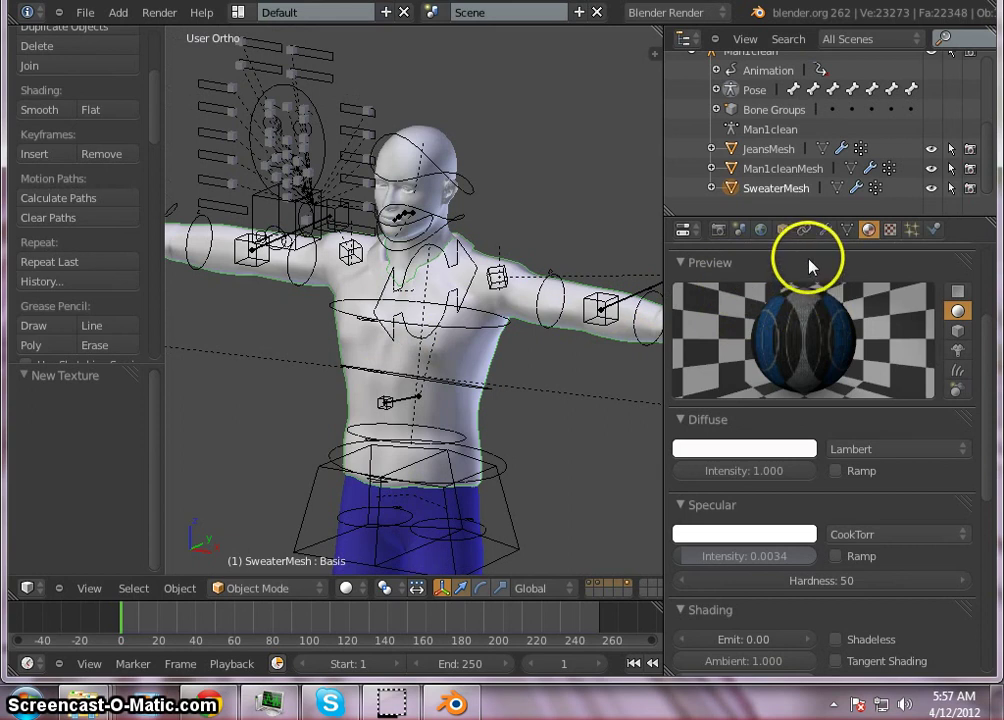
Step: Render a still image of the character wearing the textured sweater
left_click(718, 230)
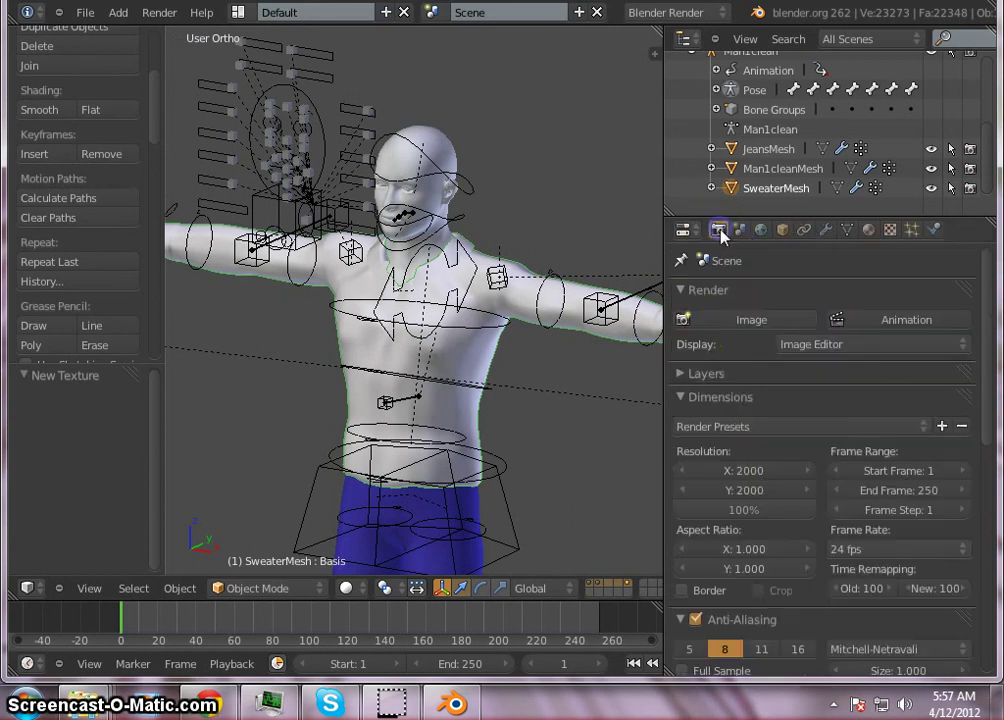
left_click(750, 322)
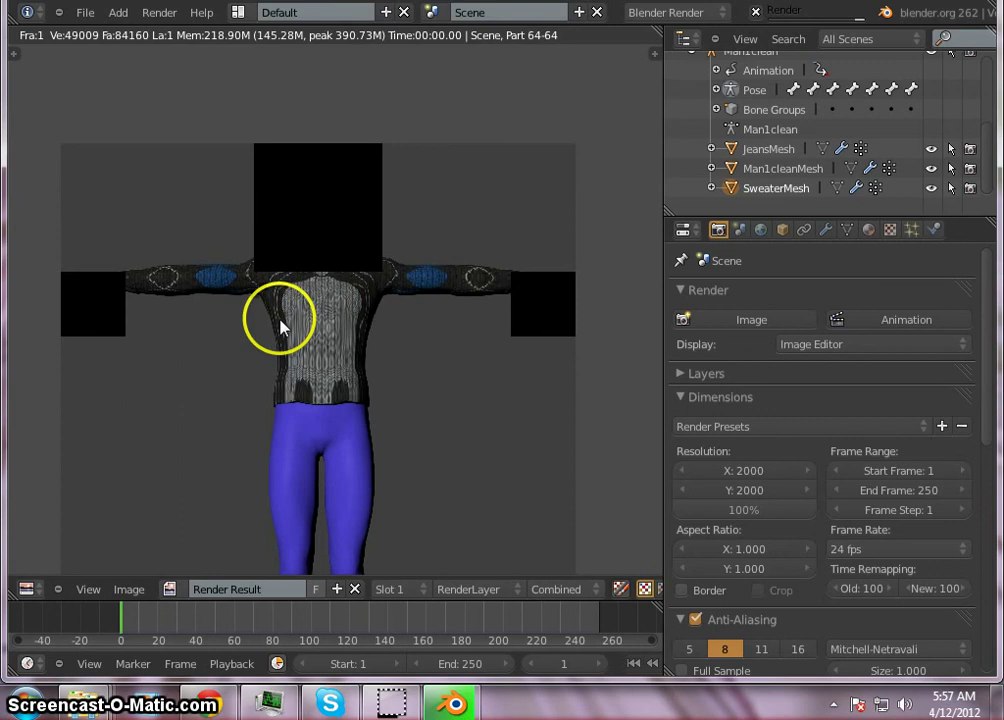
mouse_move(238, 349)
middle_mouse_down()
mouse_move(253, 359)
mouse_move(232, 344)
middle_mouse_up()
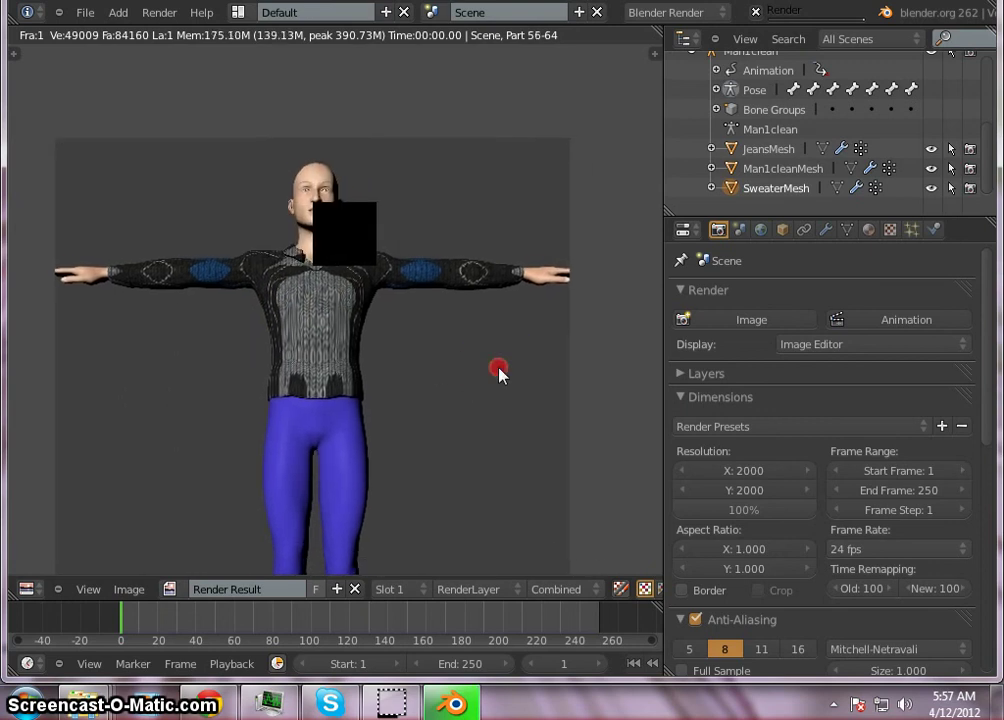
middle_click_drag(454, 342, 477, 322)
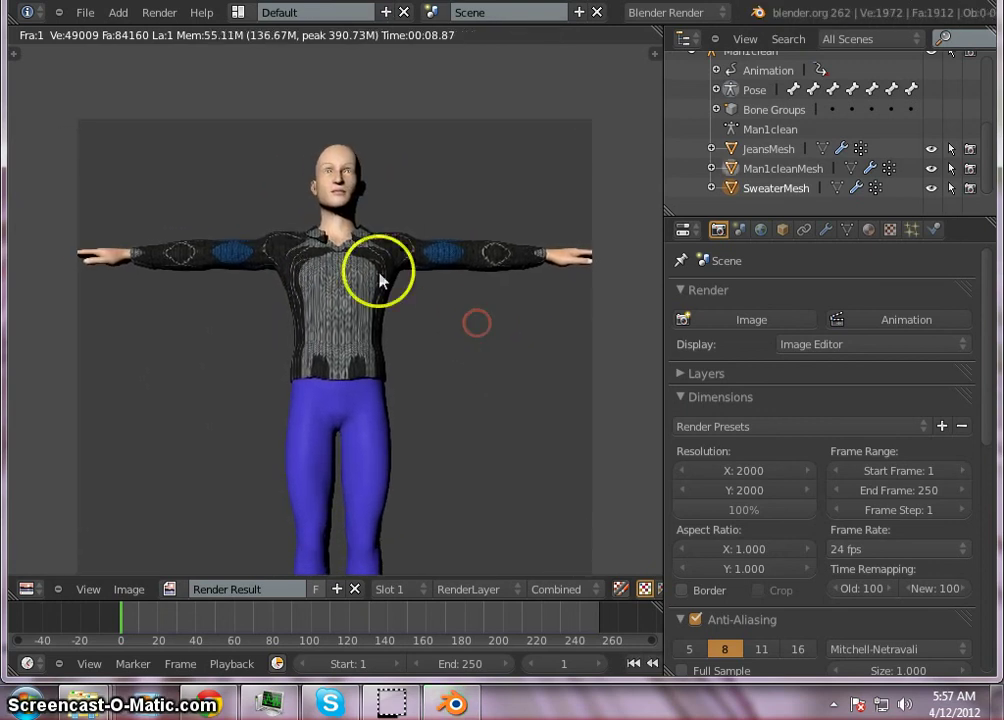
Step: Examine the rendered sweater texture up close on the chest, collar and sleeves, and in the overall figure
scroll(380, 274, "up", 3)
scroll(380, 274, "down", 2)
scroll(388, 253, "down", 1)
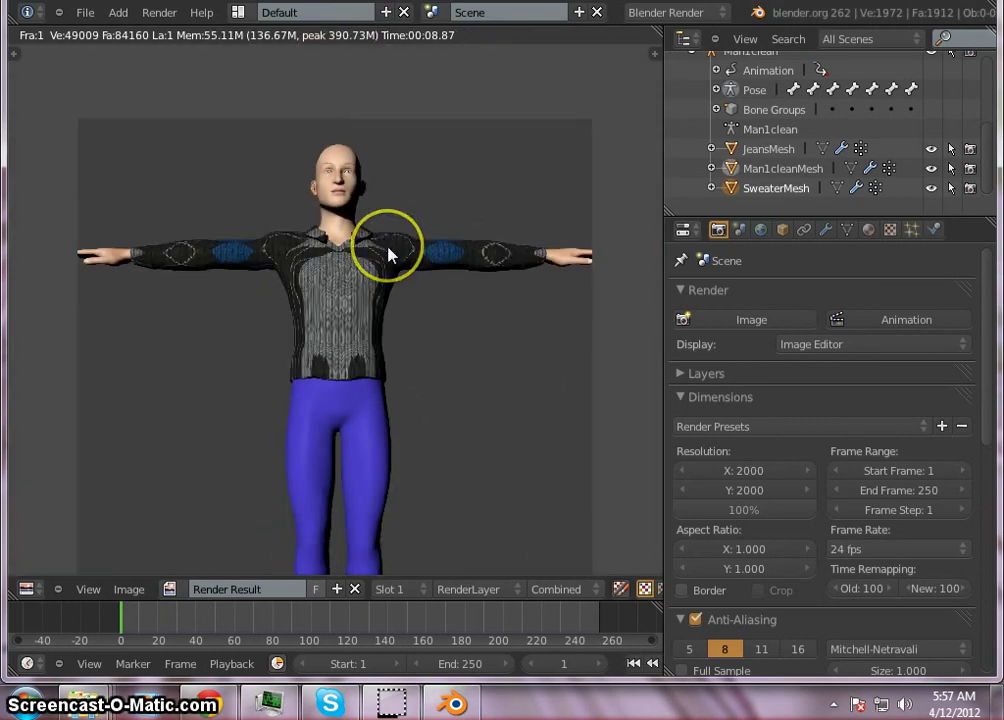
scroll(388, 253, "up", 3)
scroll(389, 254, "up", 2)
scroll(391, 254, "down", 3)
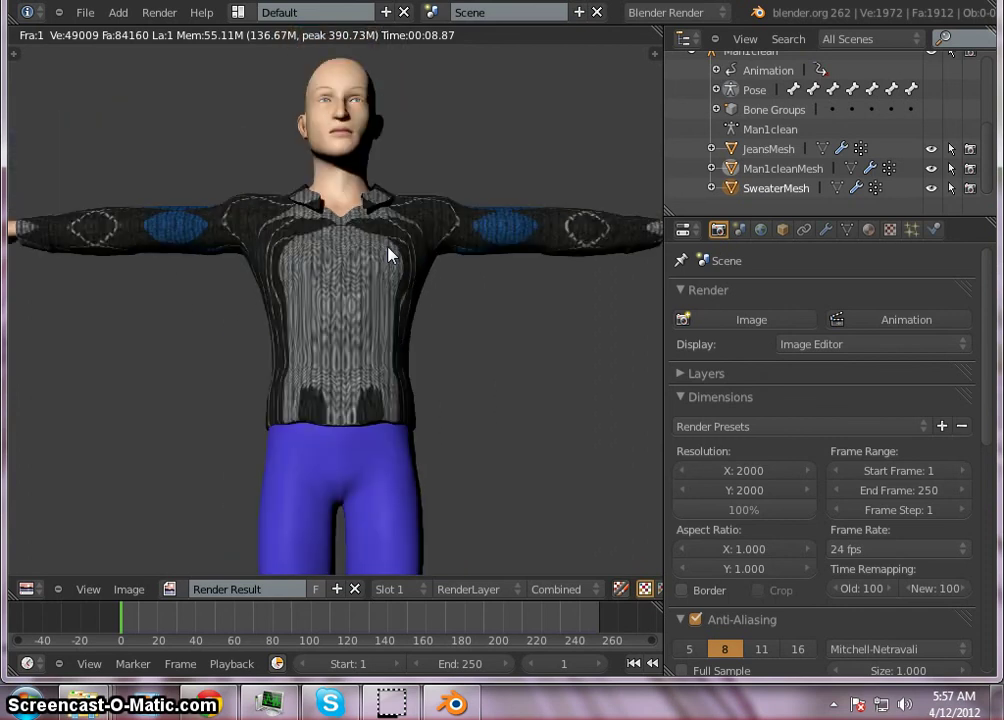
left_click(404, 236)
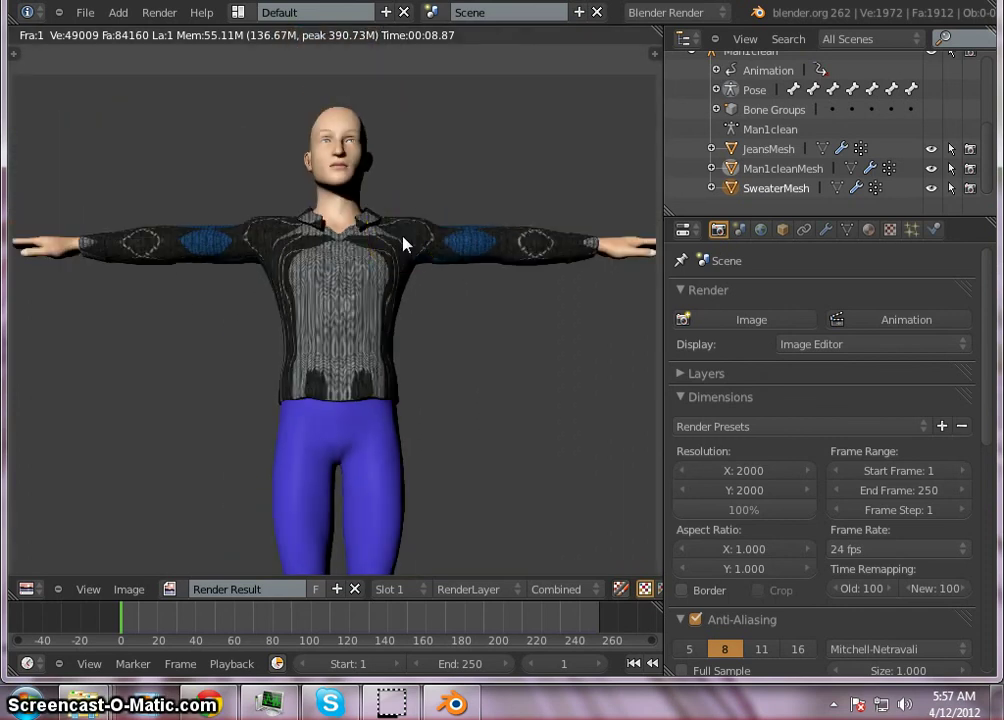
scroll(405, 240, "up", 3)
scroll(405, 240, "down", 3)
left_click(424, 228)
scroll(425, 226, "up", 3)
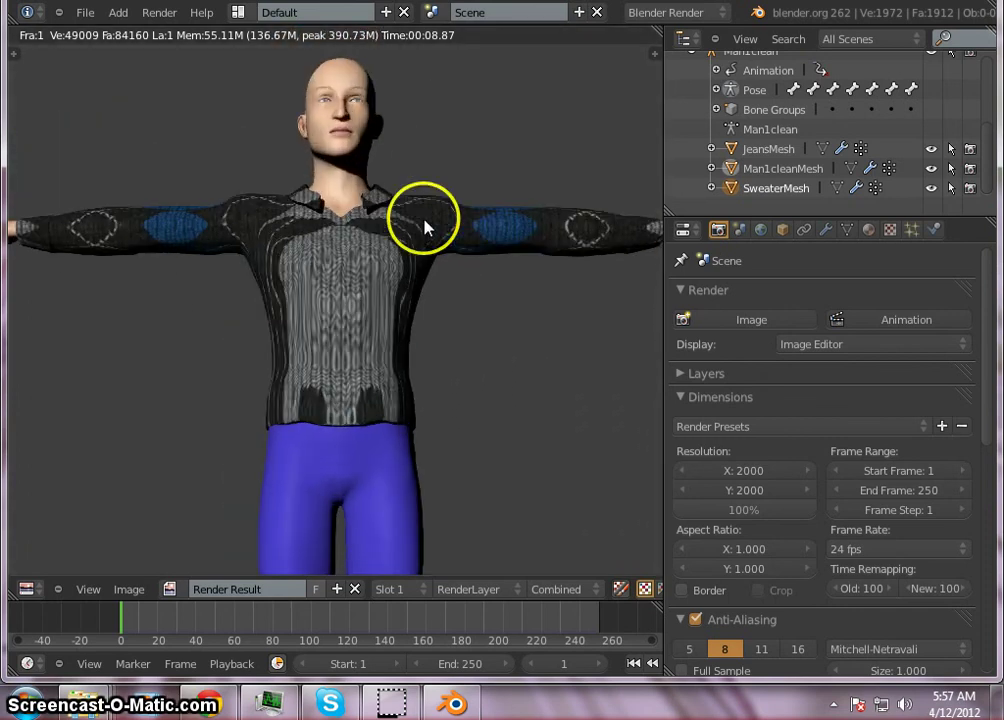
scroll(338, 279, "down", 2)
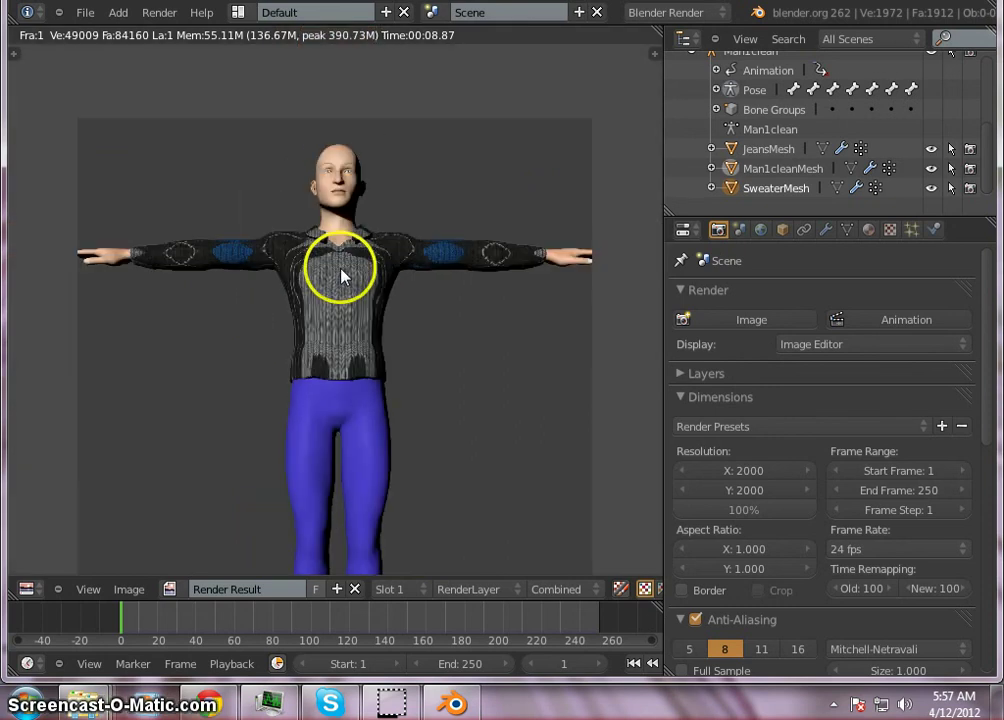
left_click(356, 268)
scroll(358, 272, "up", 2)
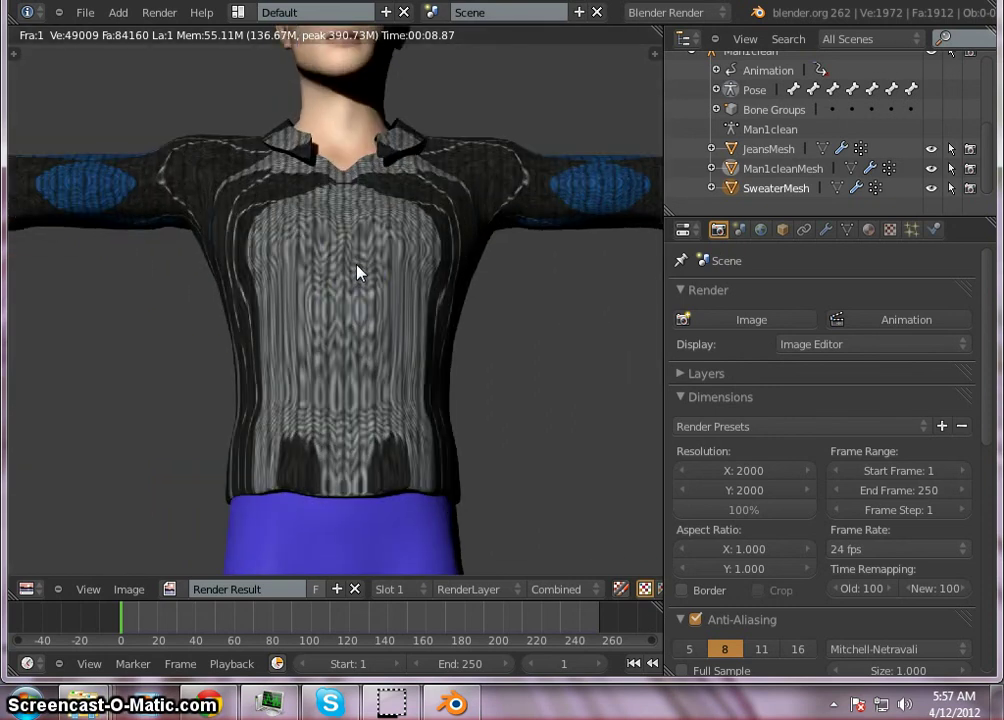
scroll(360, 272, "down", 3)
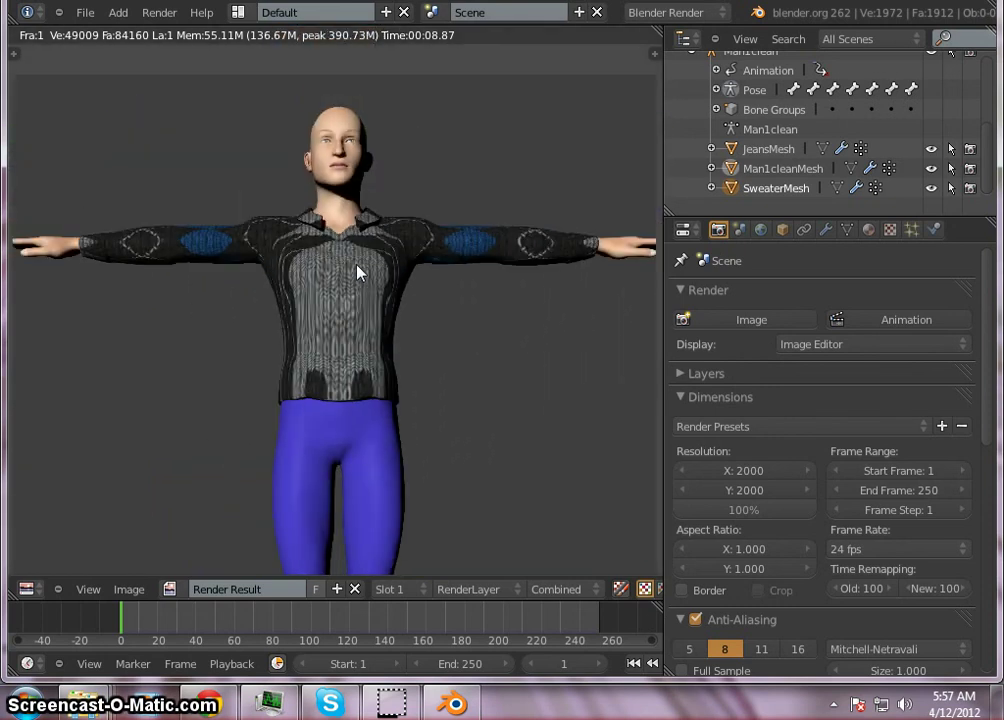